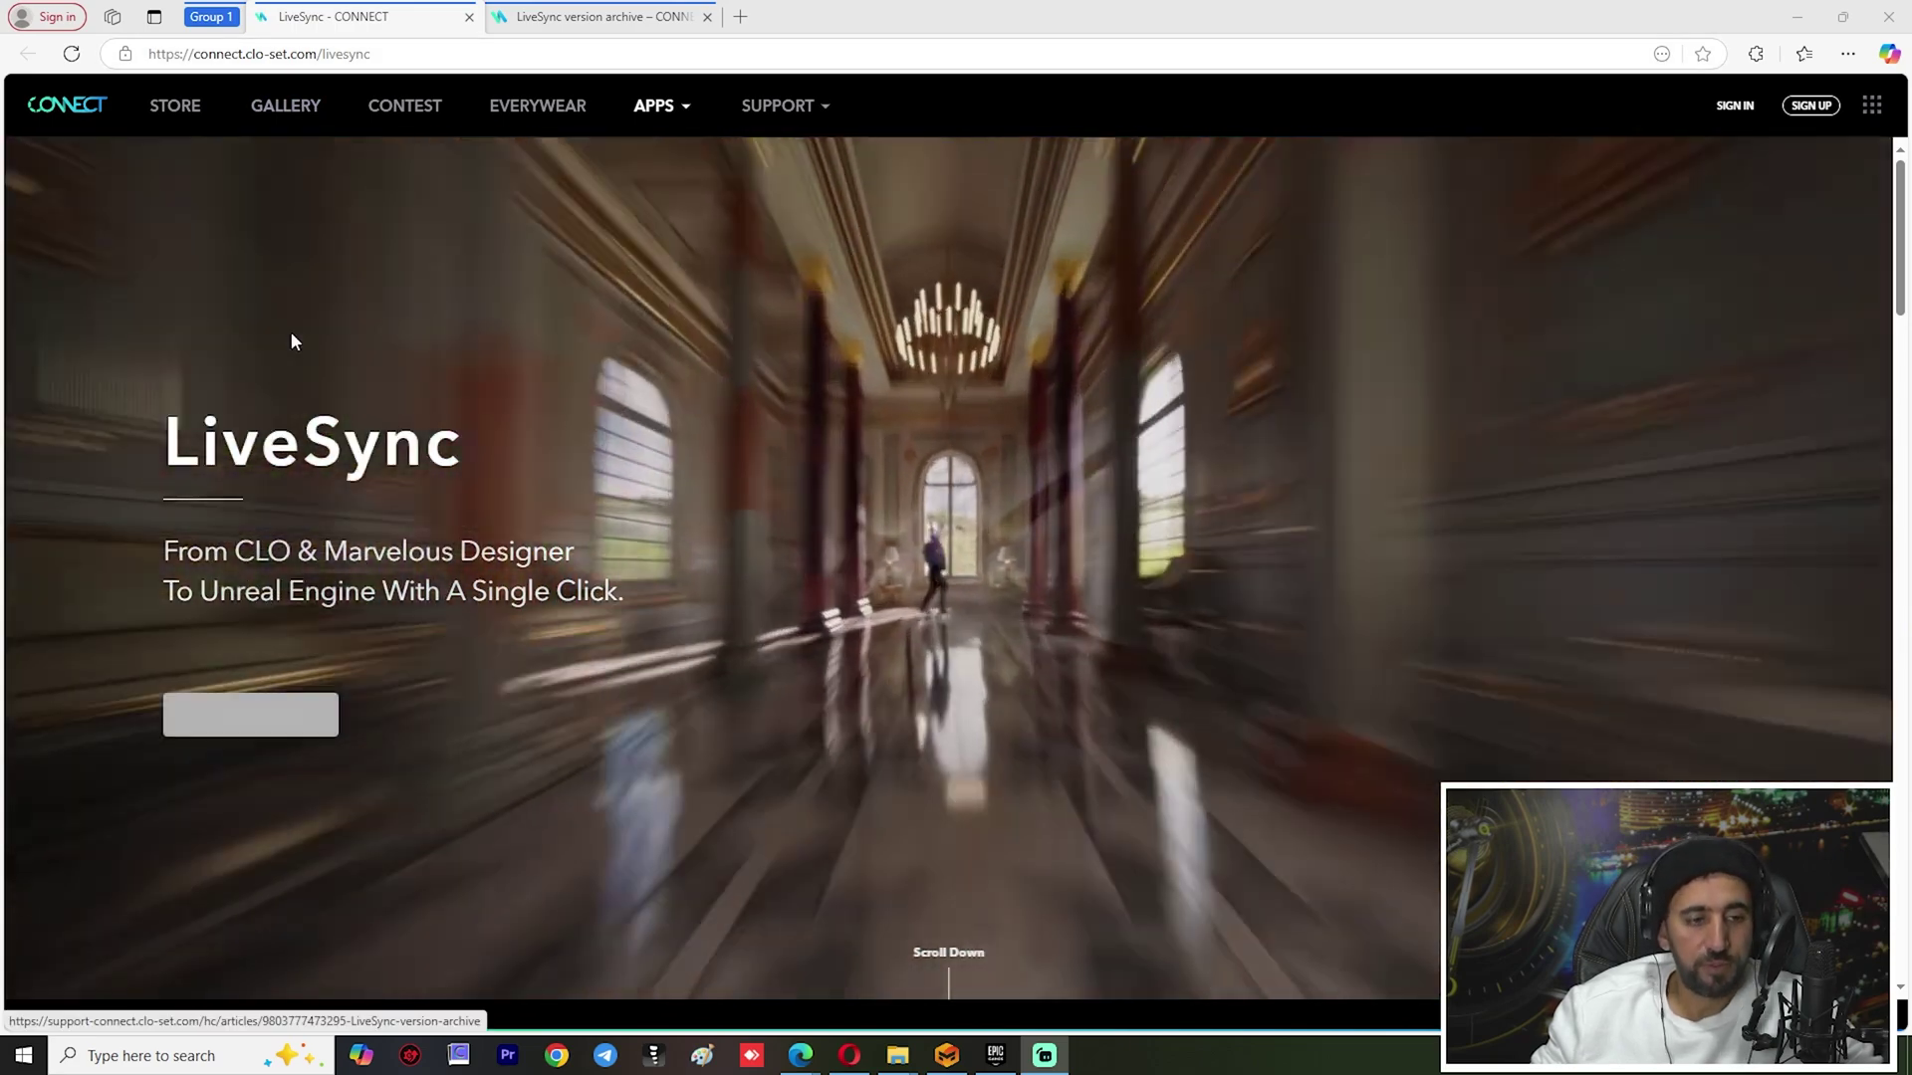
Open the LiveSync version archive and download MD LiveSync 1.1.4 for Unreal Engine 5.4
click(249, 723)
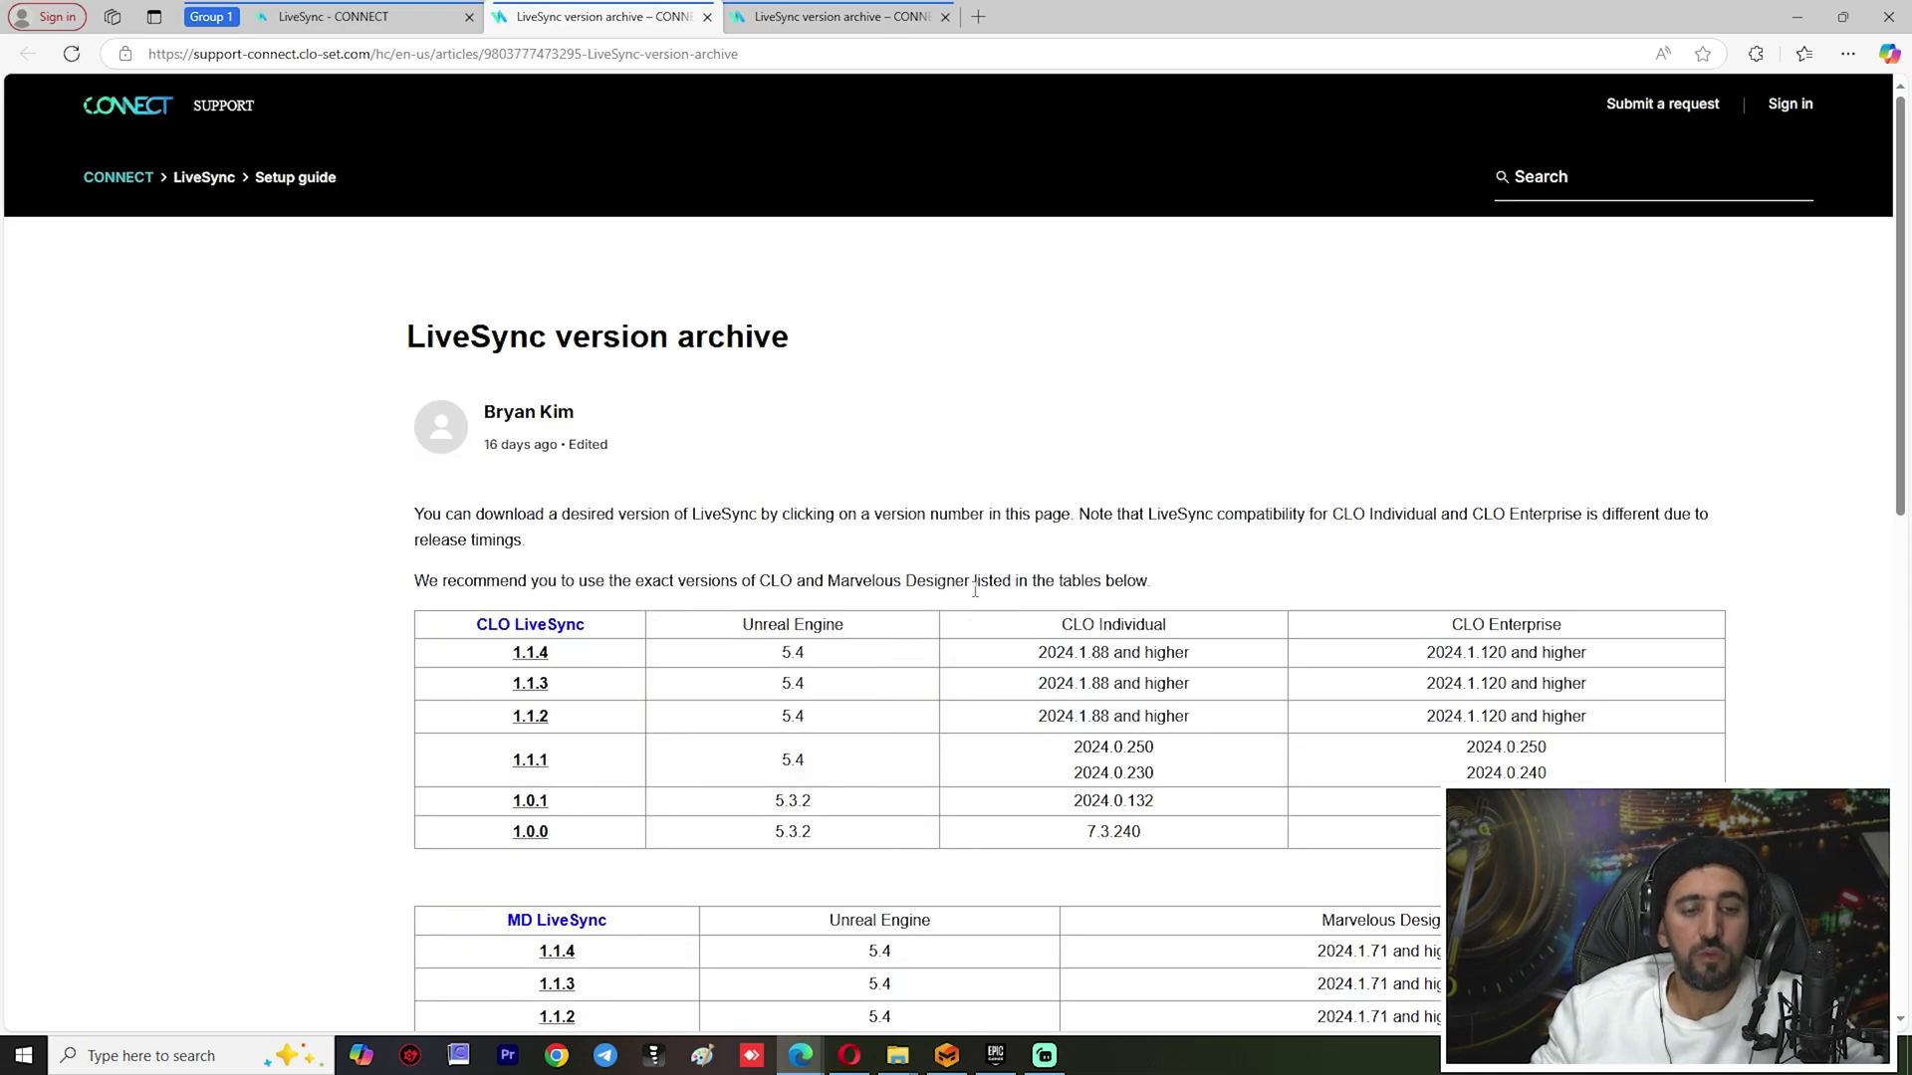
scroll(975, 590, down, 4)
scroll(750, 318, up, 4)
scroll(785, 962, down, 4)
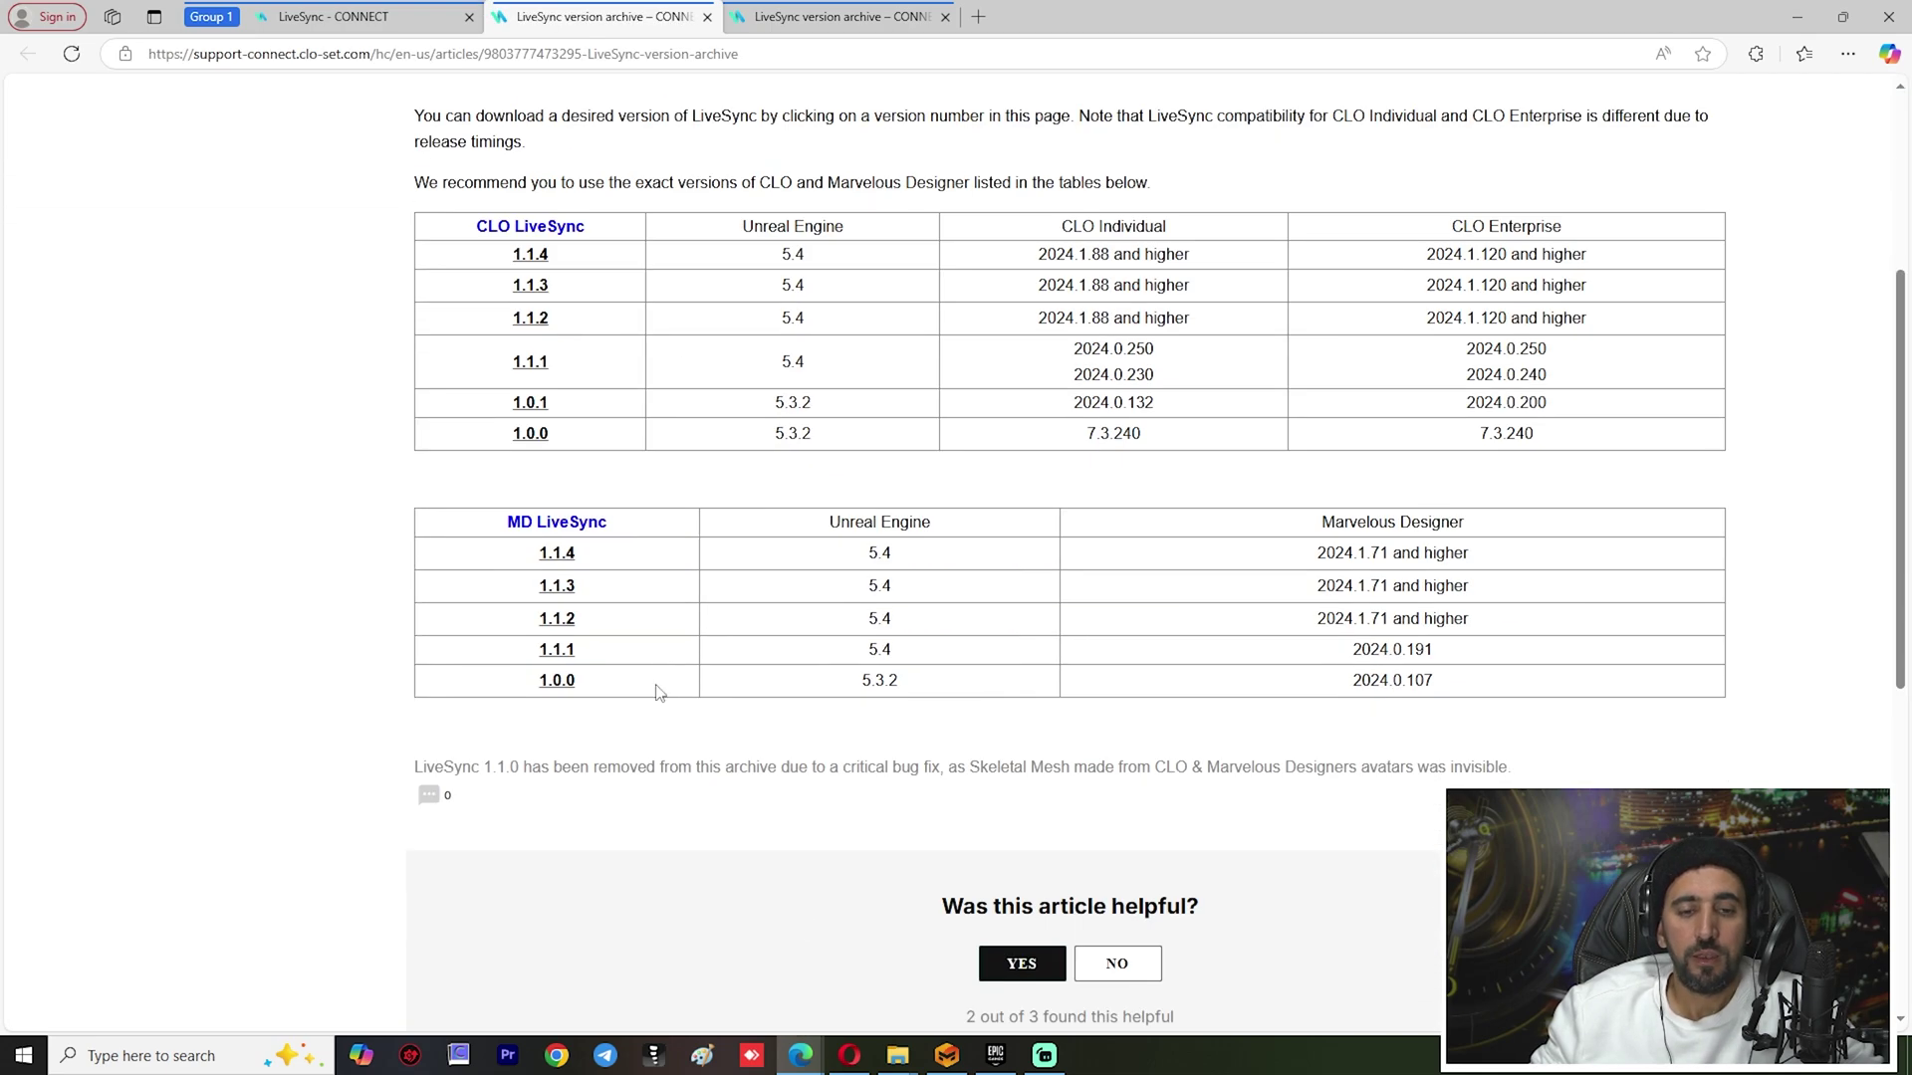
click(555, 553)
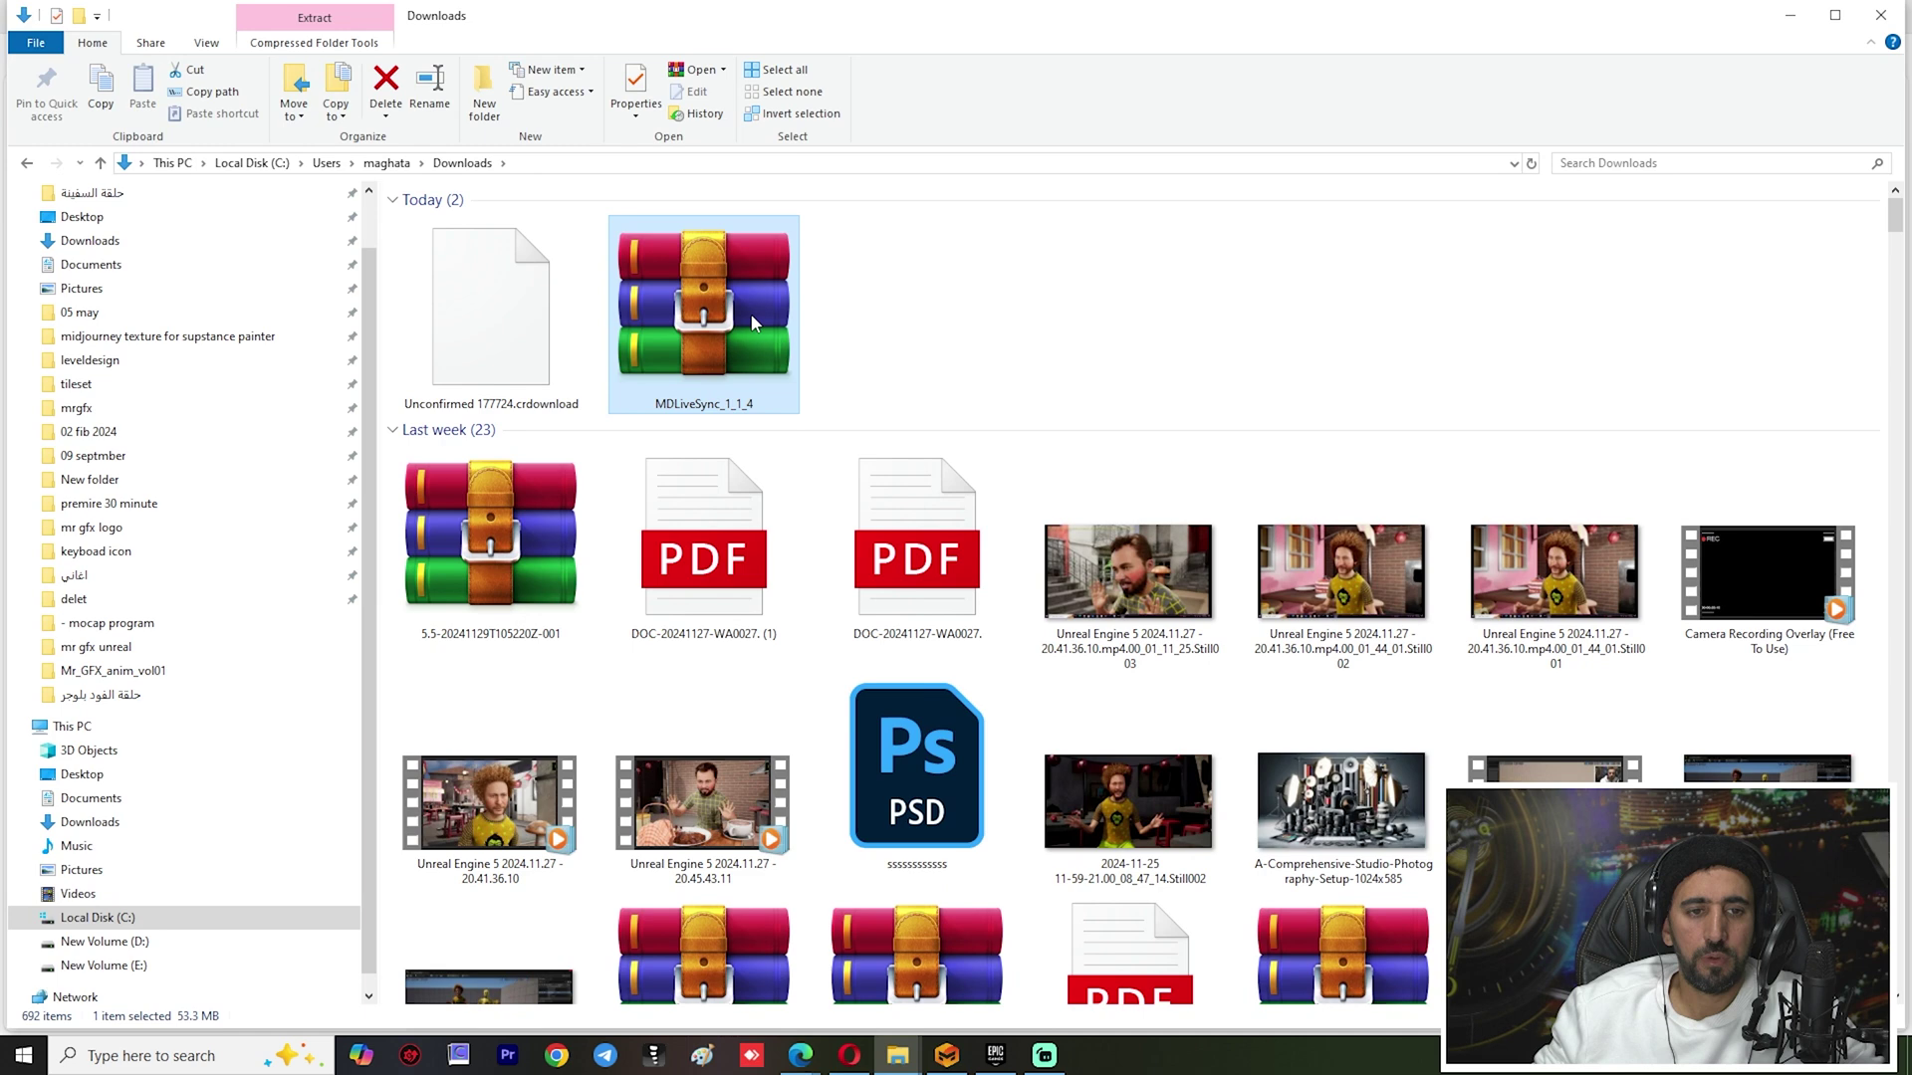
Extract the downloaded MDLiveSync_1_1_4 archive into its own folder in Downloads
right_click(753, 321)
click(1056, 239)
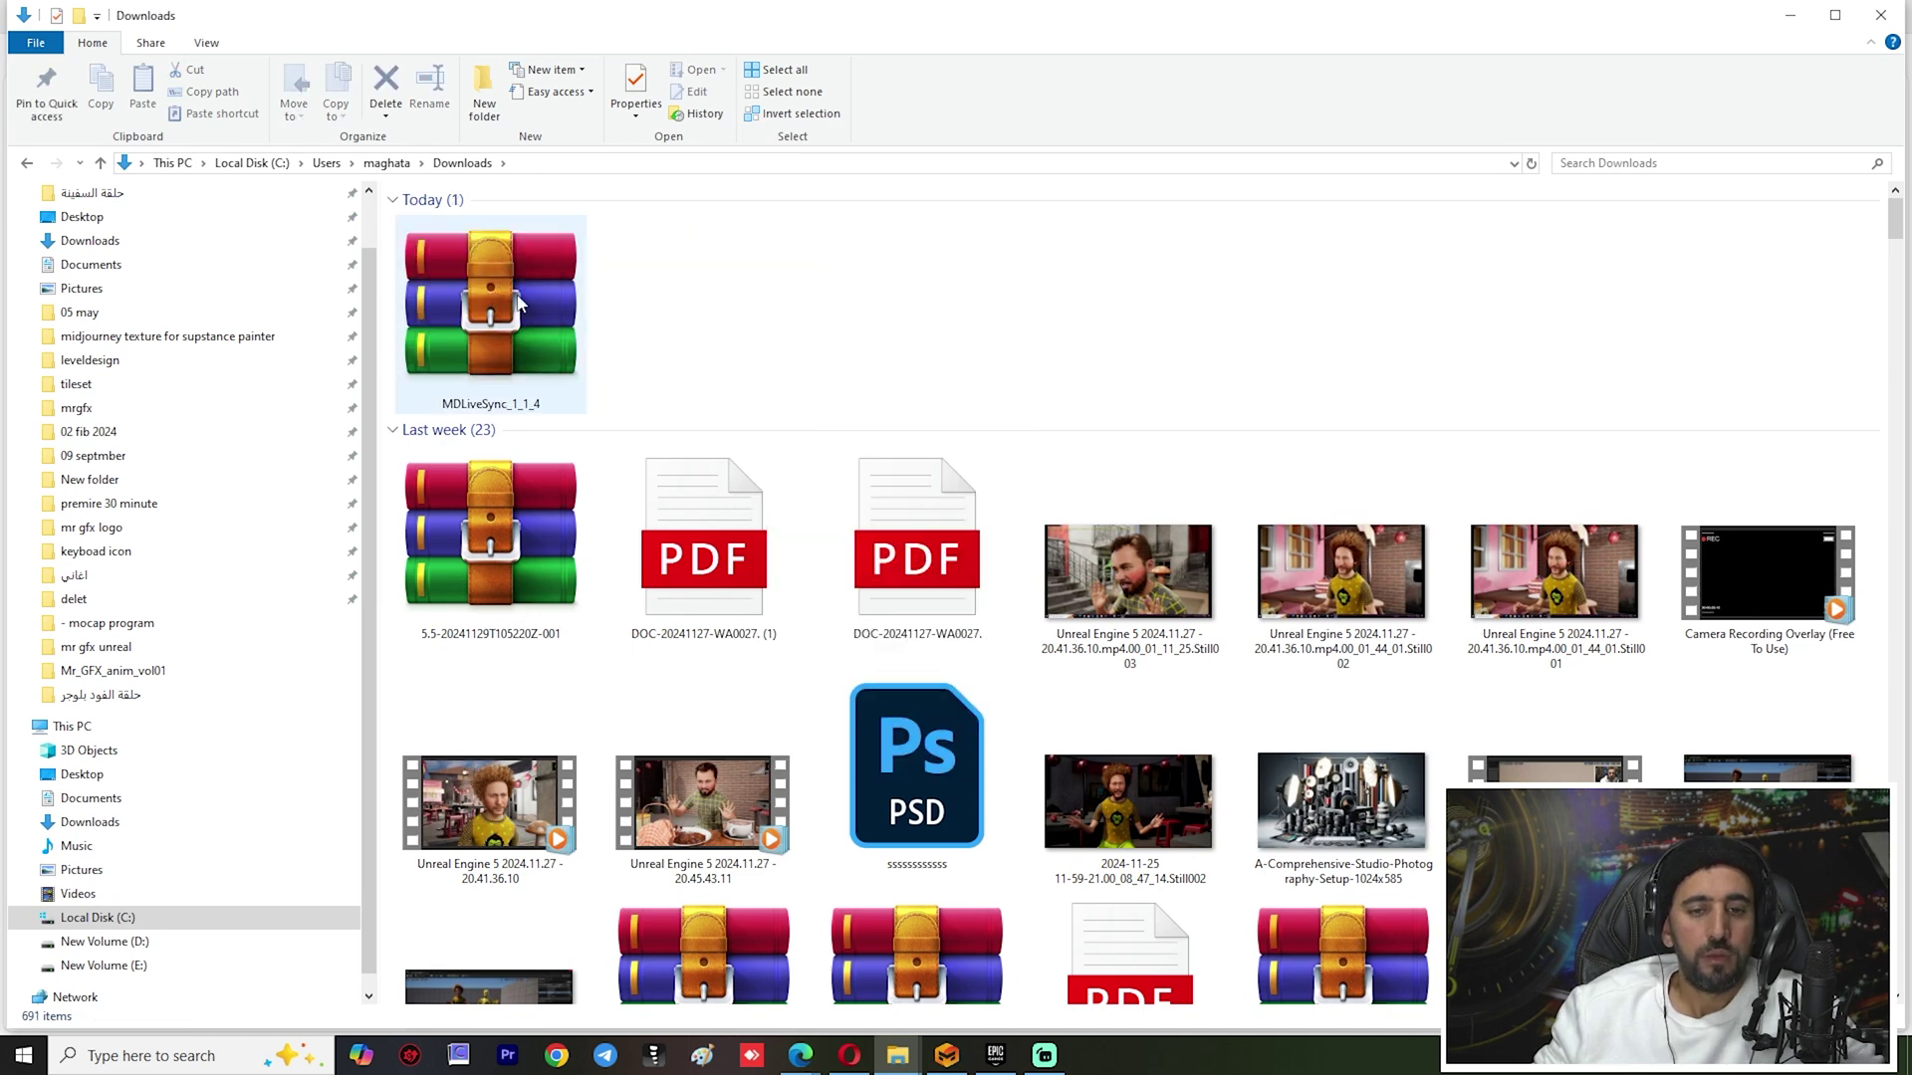
right_click(518, 304)
click(586, 356)
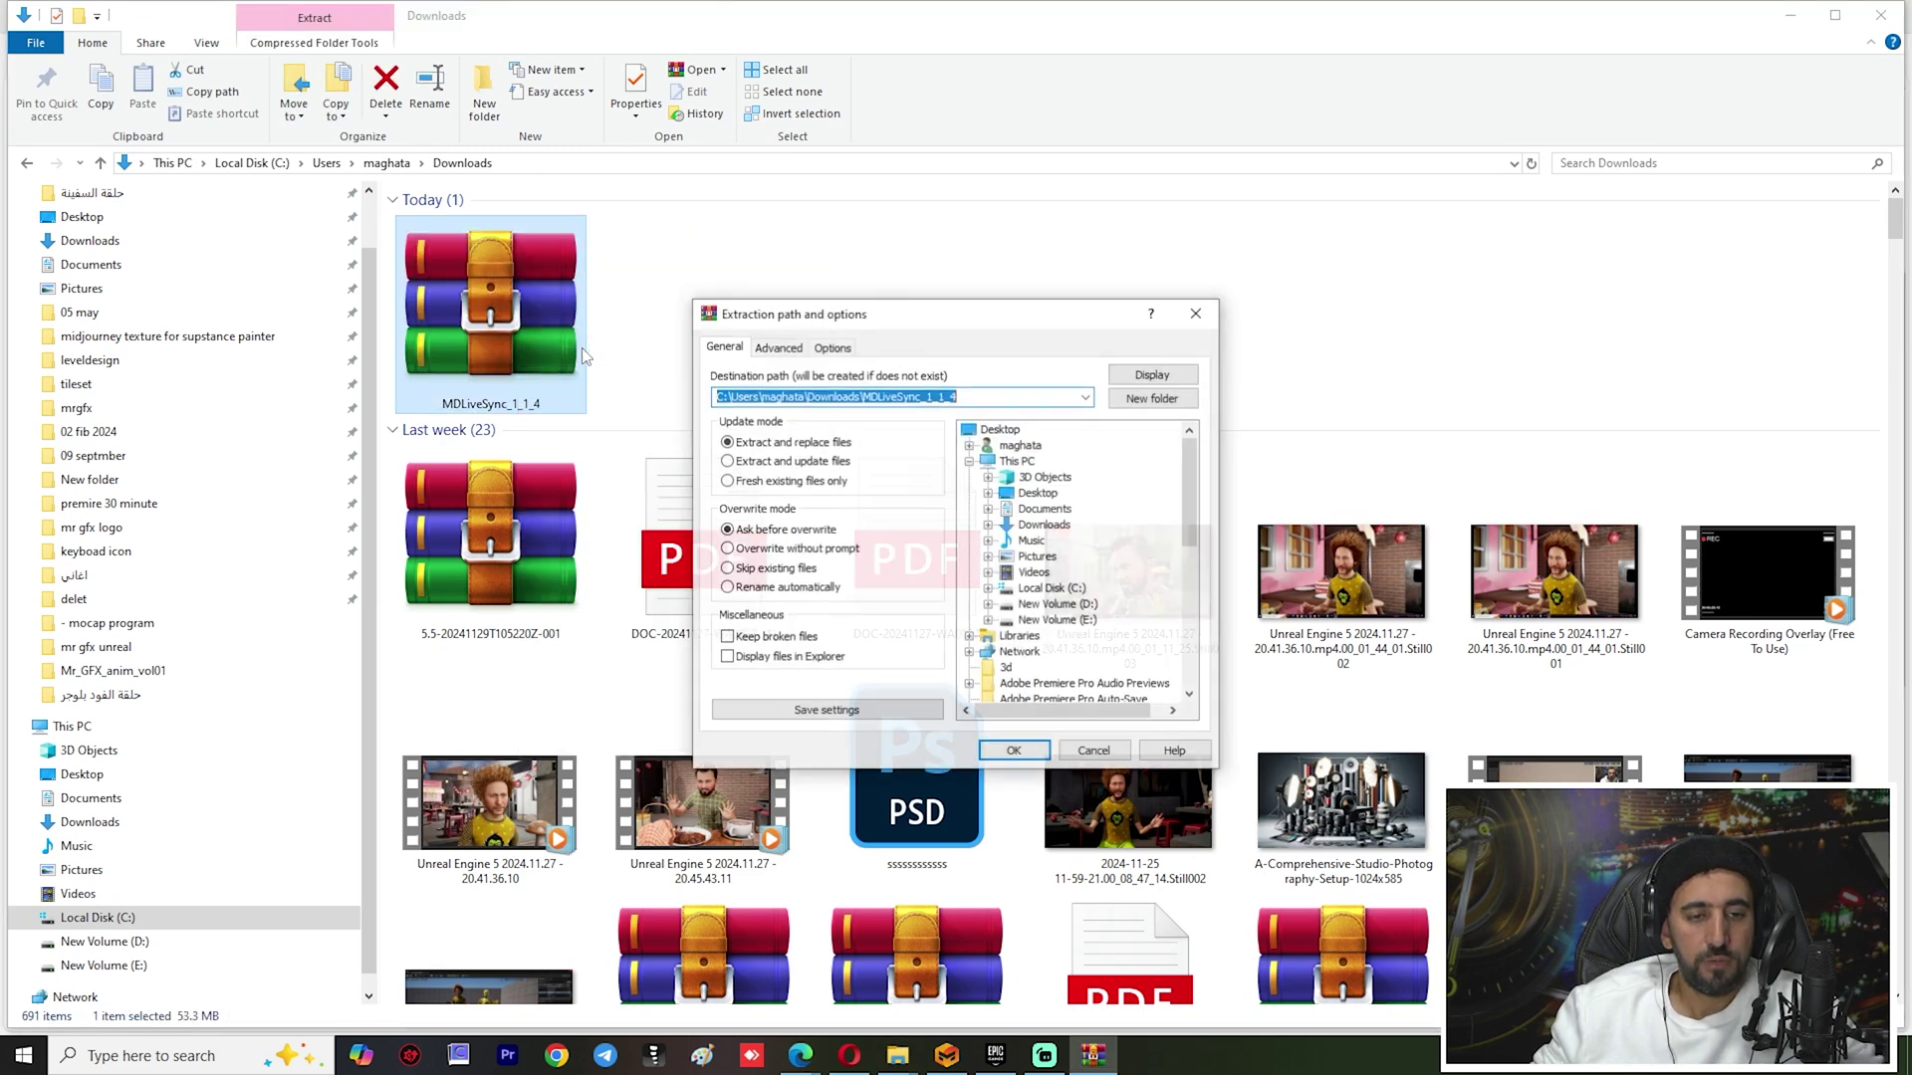
key(Return)
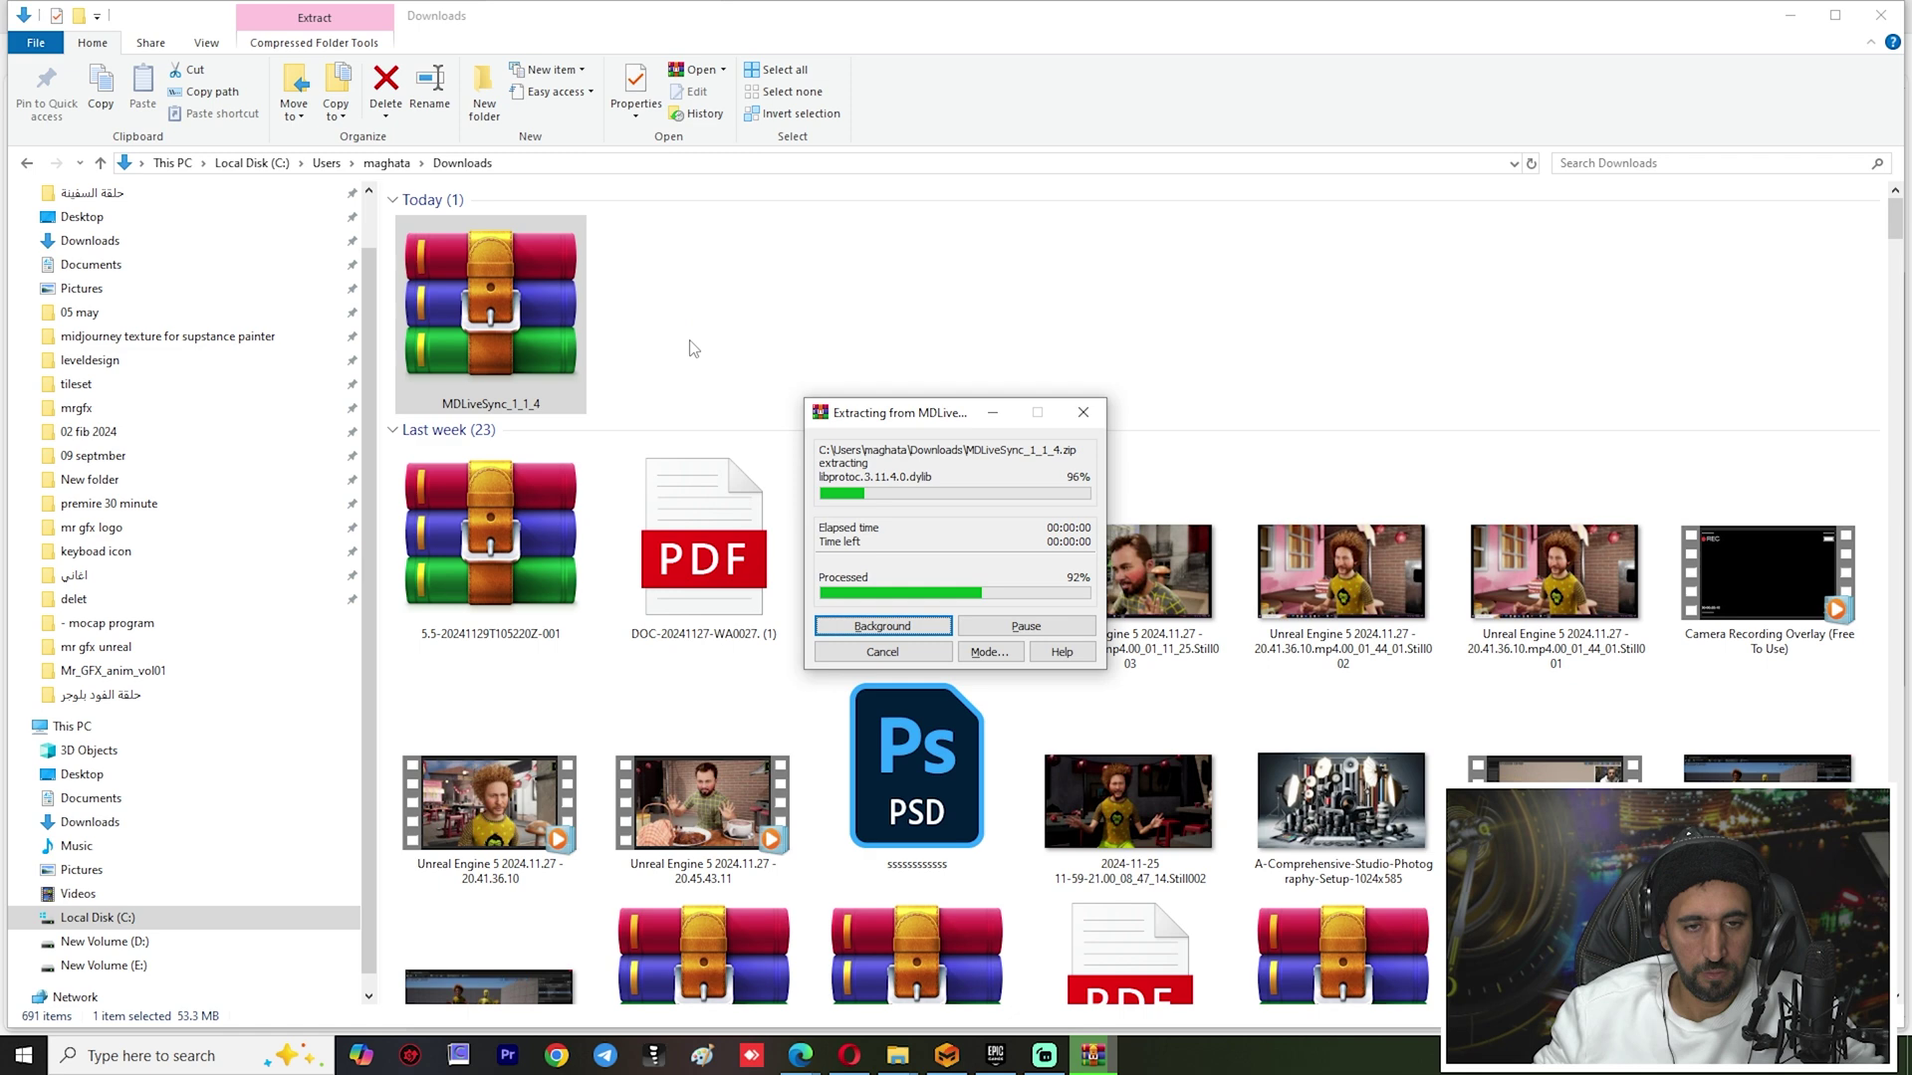
click(707, 320)
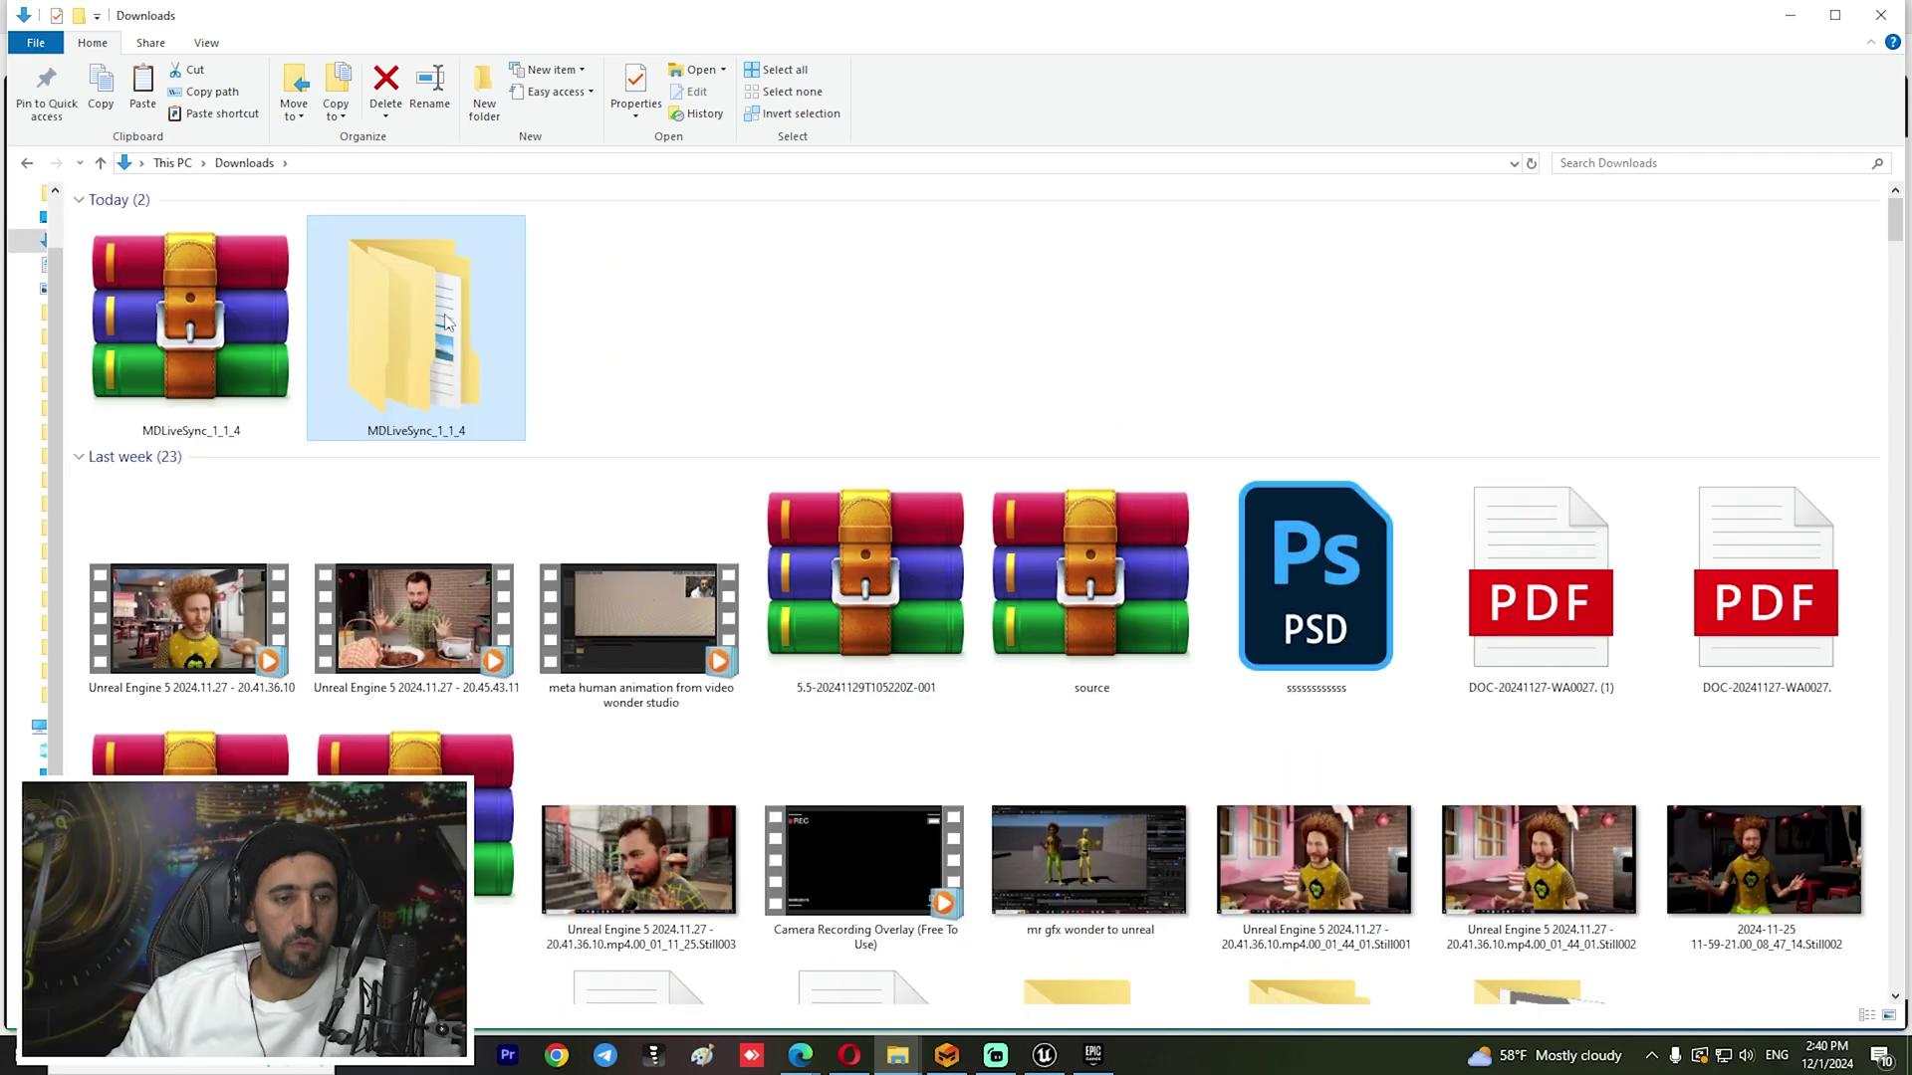
Copy the extracted MDLiveSync_1_1_4 folder and open the Epic Games folder in Program Files on drive C
right_click(439, 296)
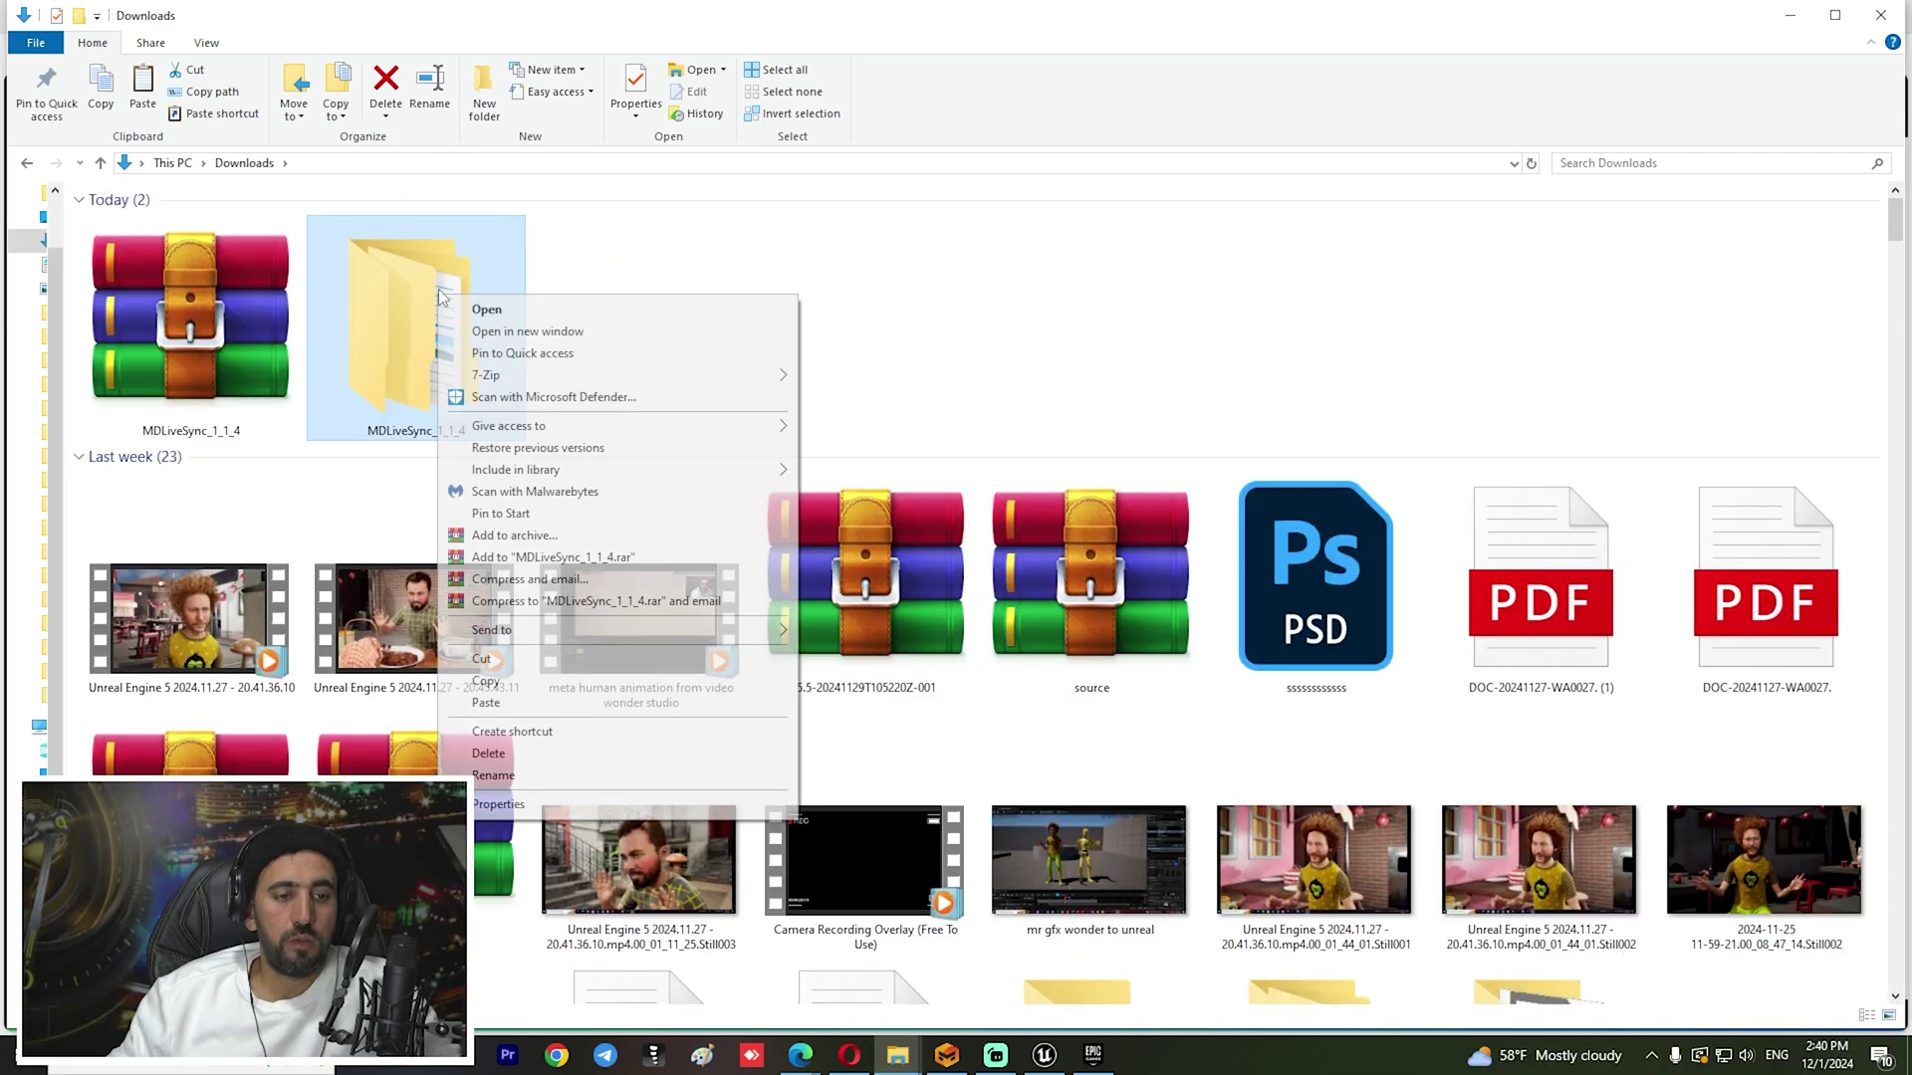
click(486, 681)
click(652, 298)
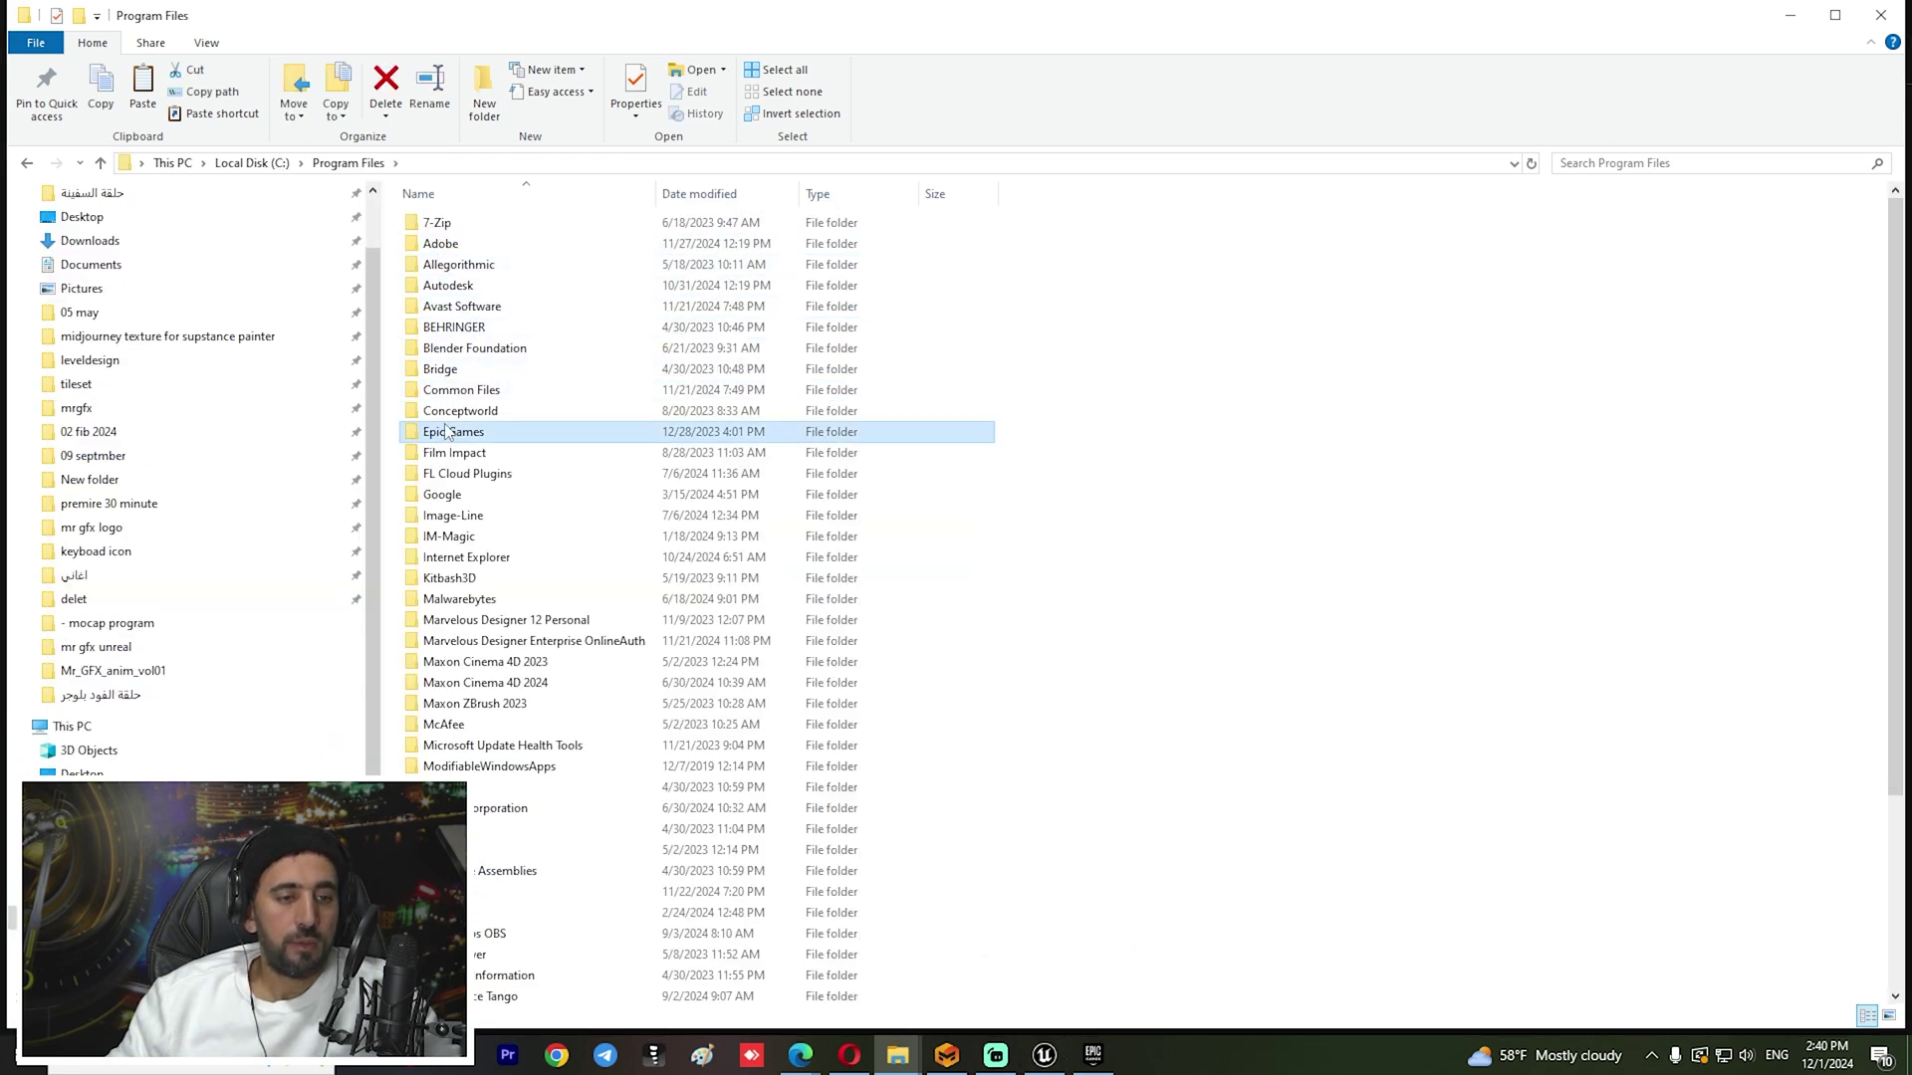
double_click(448, 431)
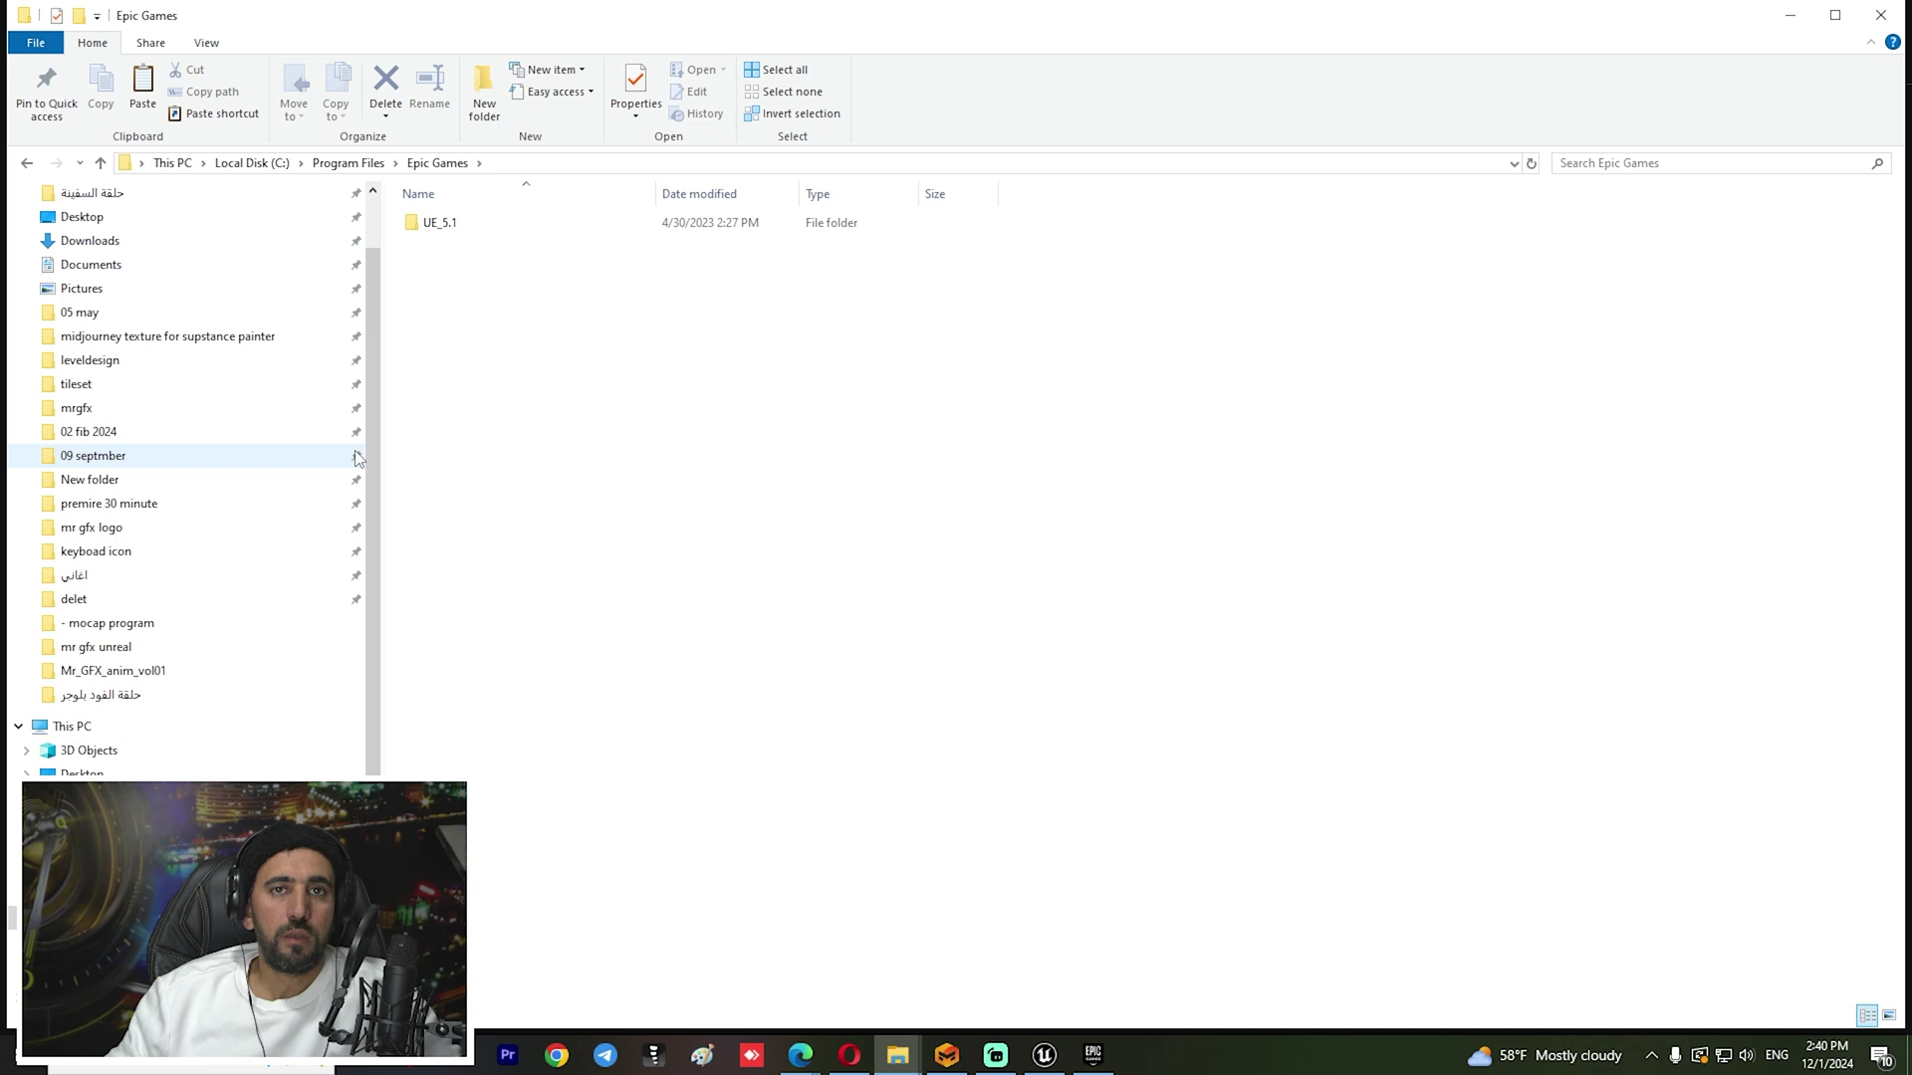
drag(383, 460, 62, 463)
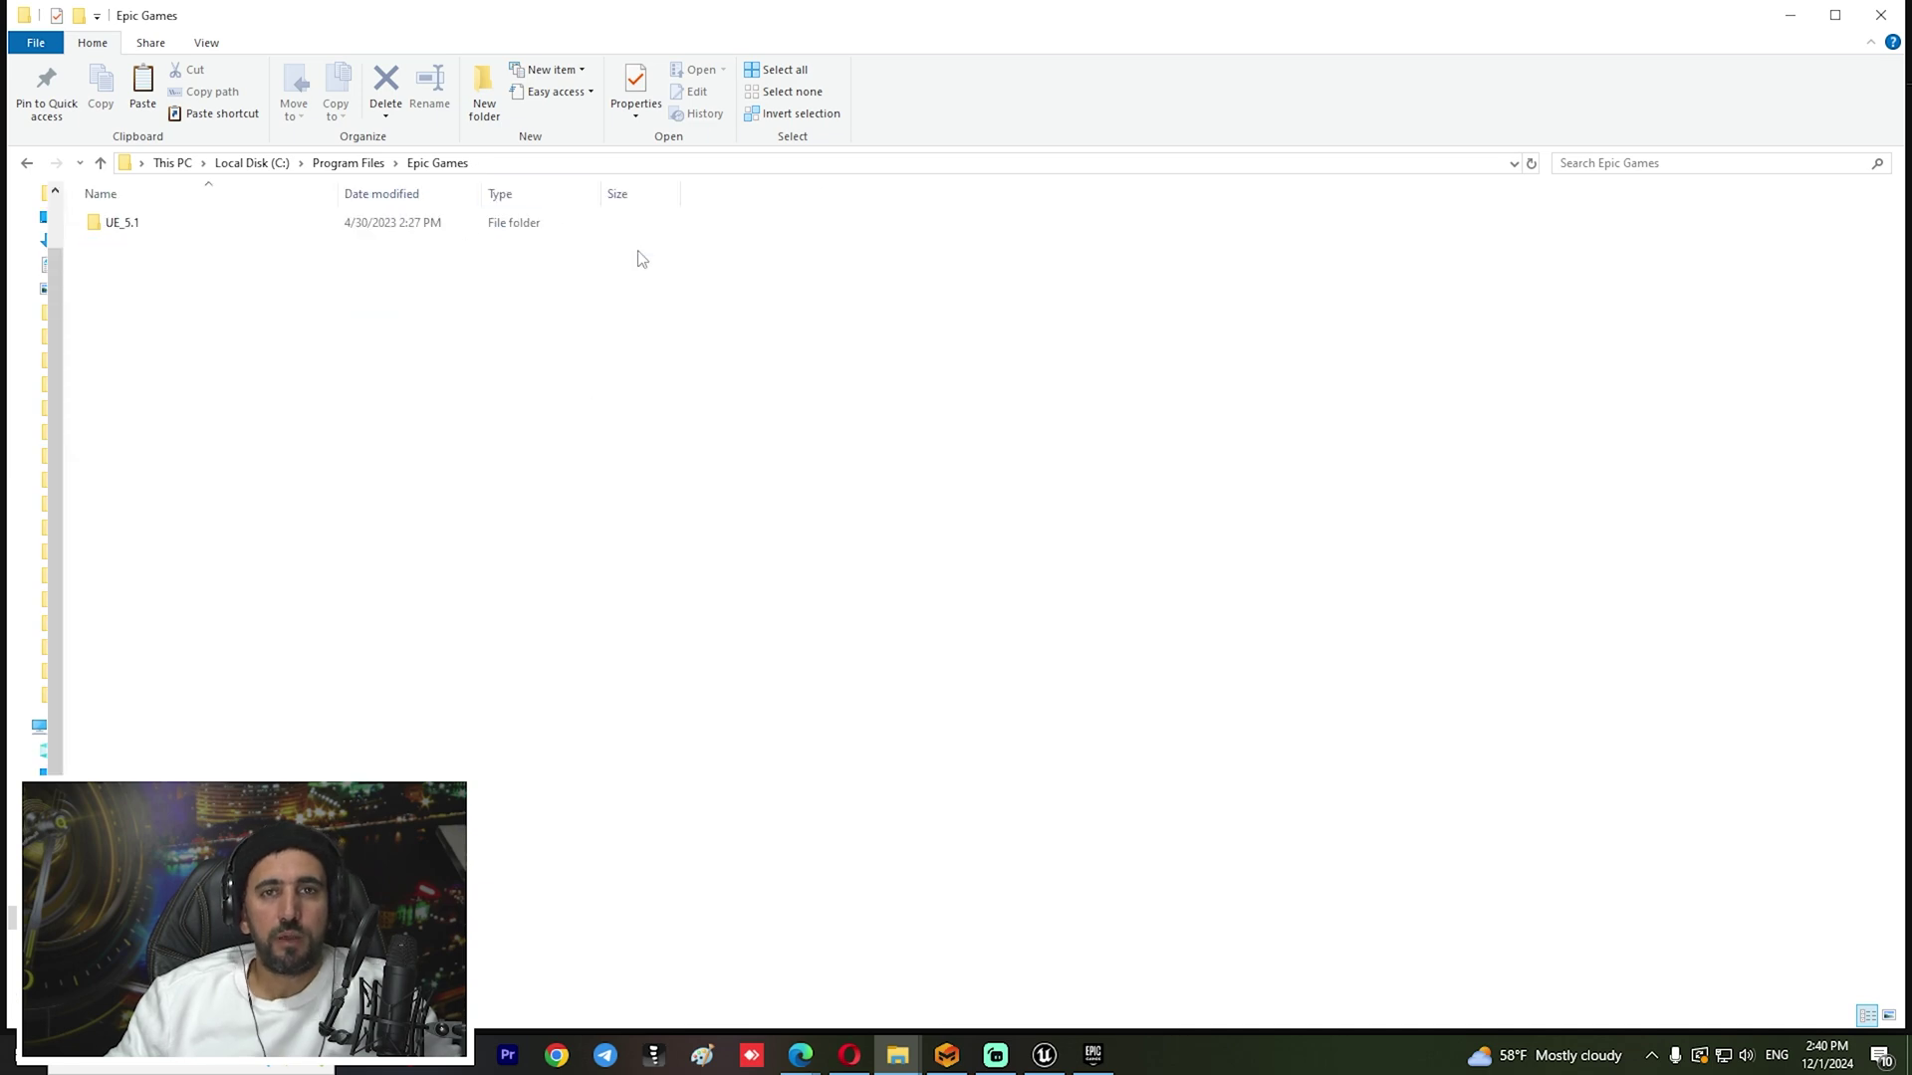
In the Epic Games Launcher, add a 5.3.2 engine slot, check its default install folder, and cancel the installation
key(alt+Tab)
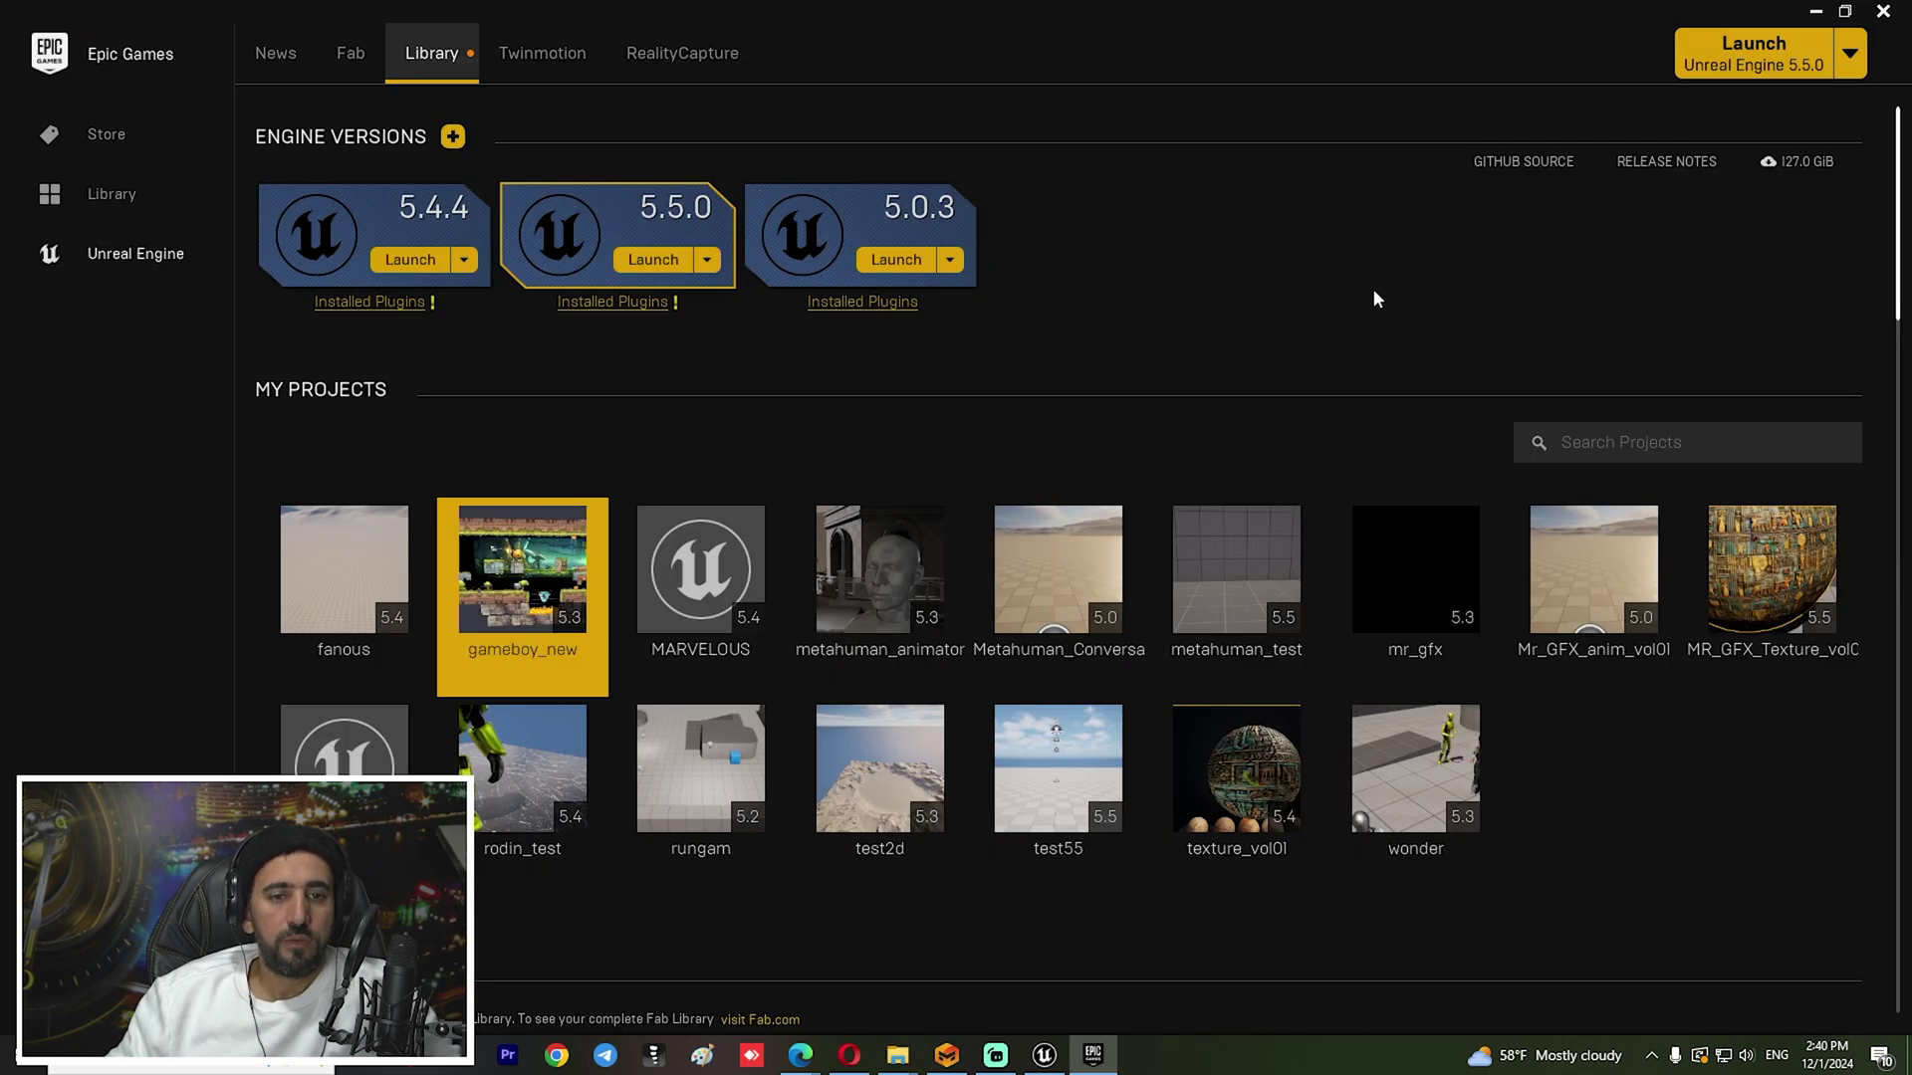
click(452, 137)
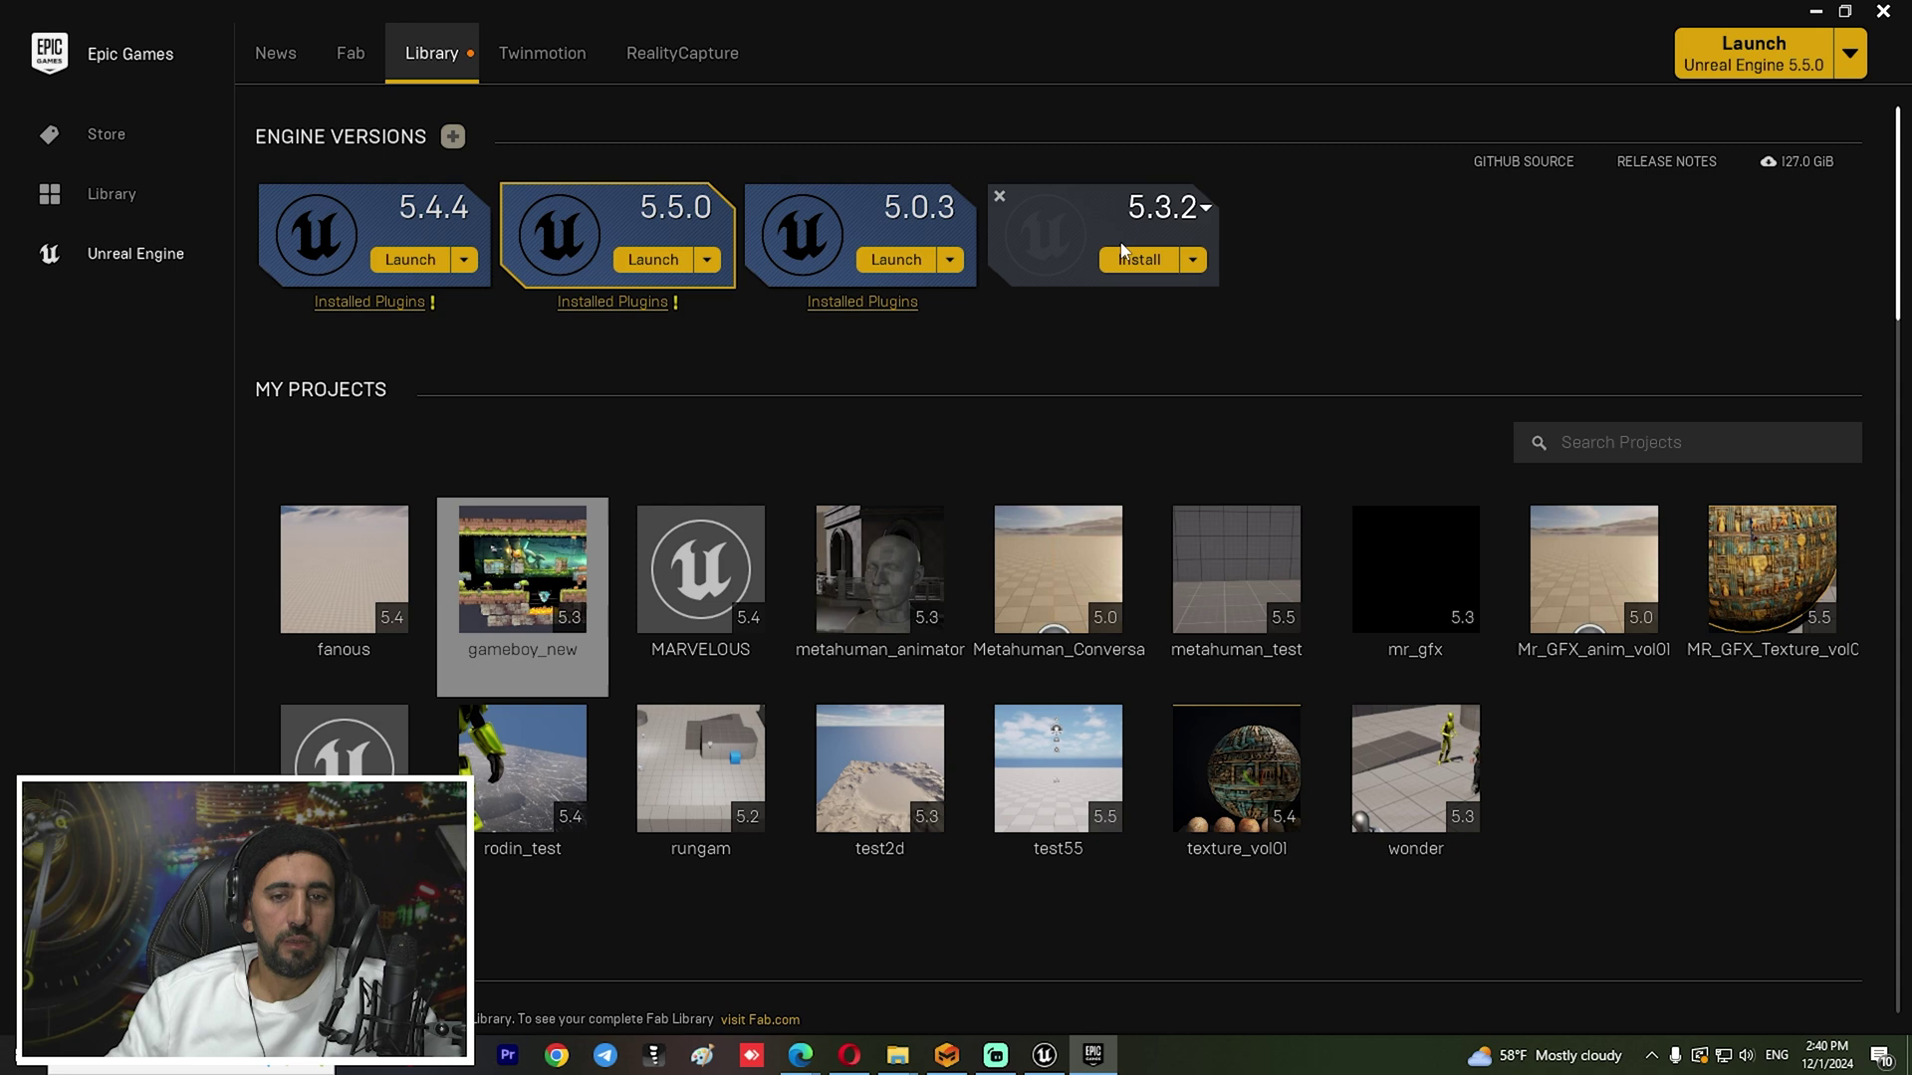
click(1138, 259)
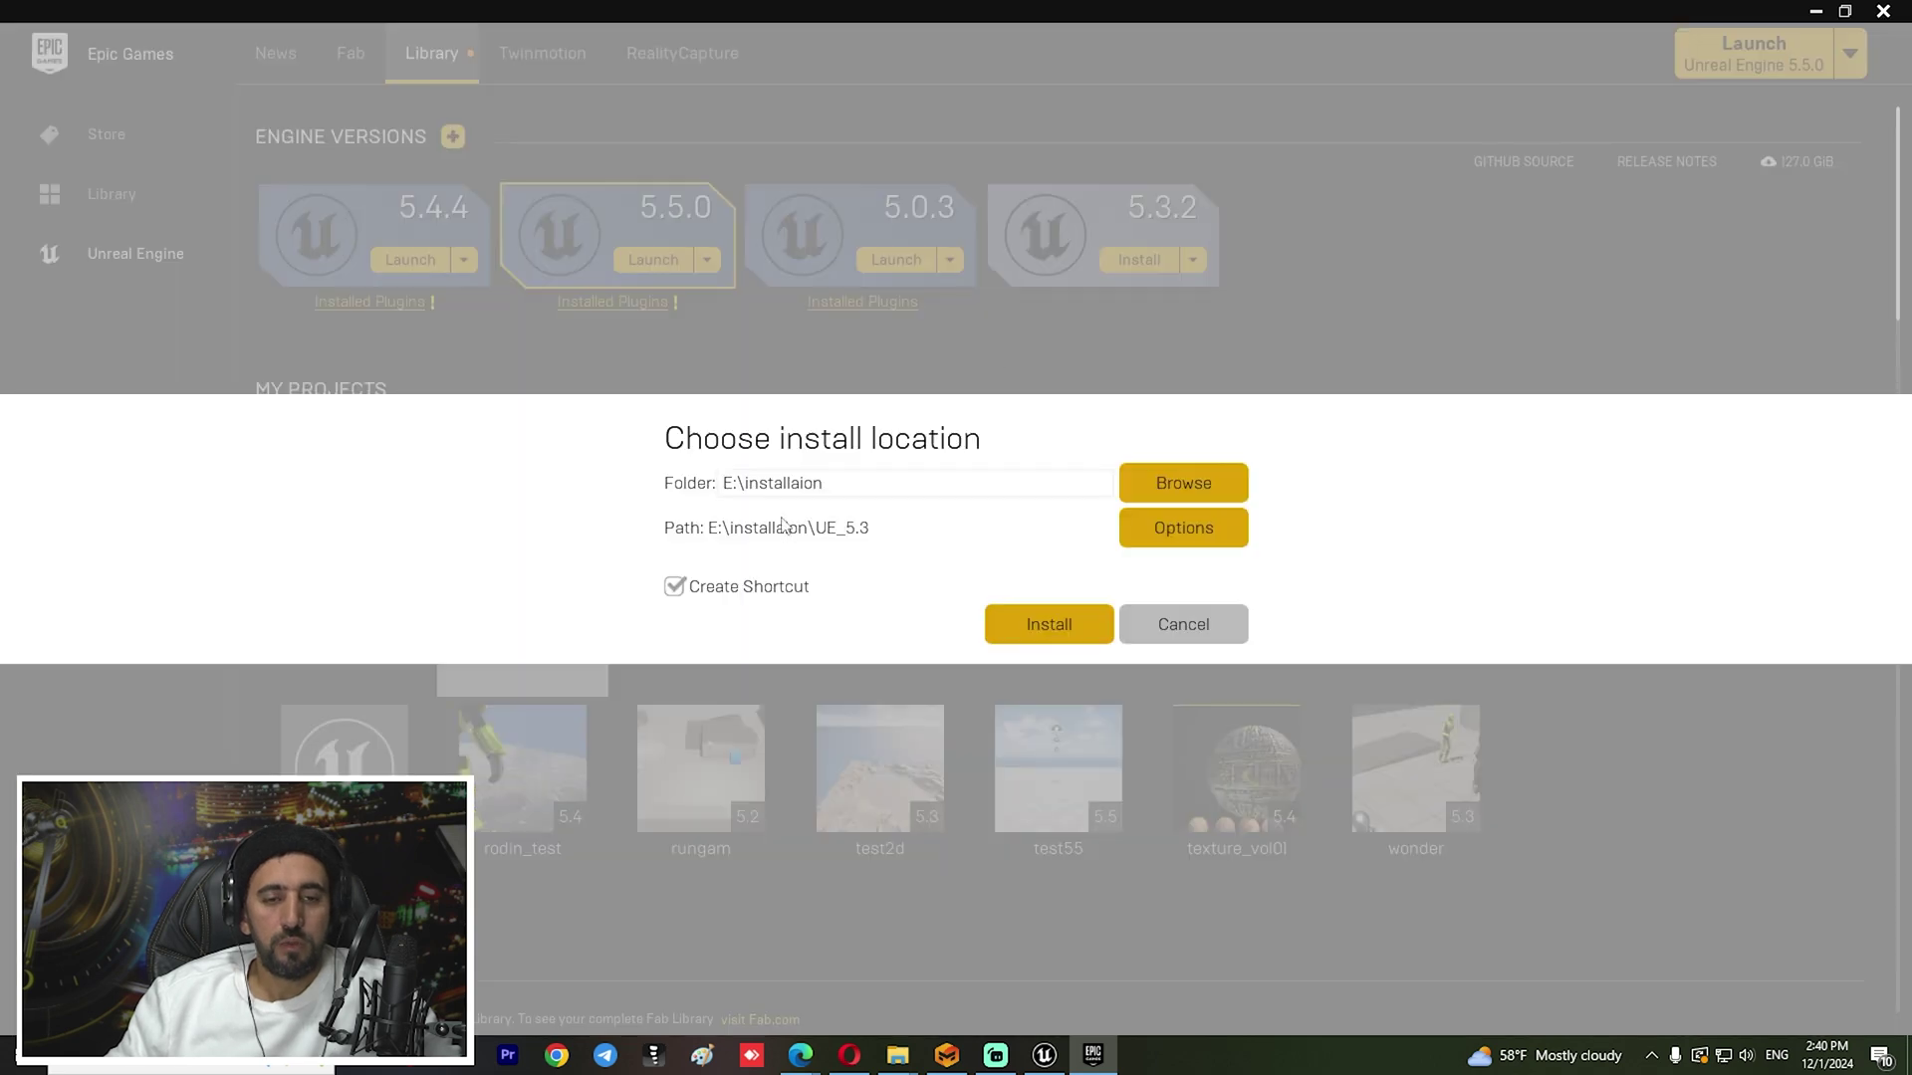
drag(853, 484, 590, 488)
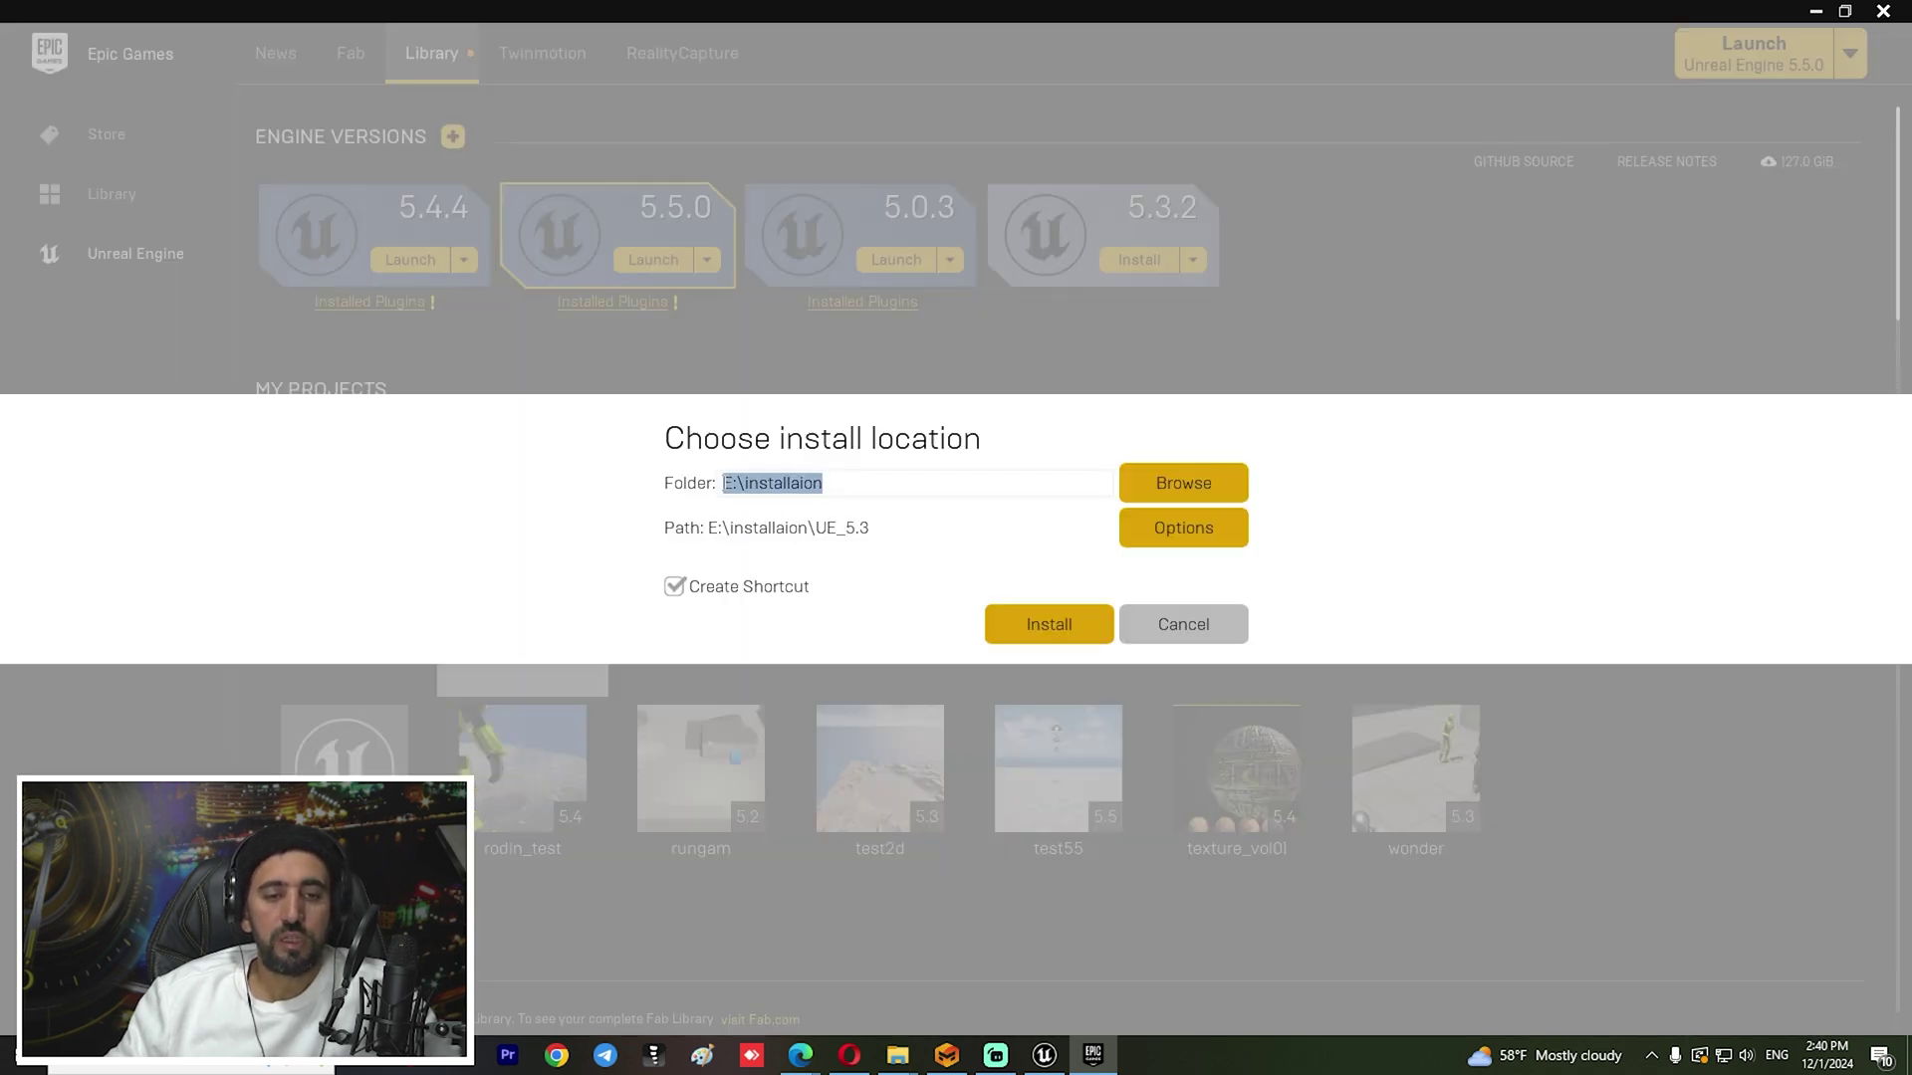
click(1155, 615)
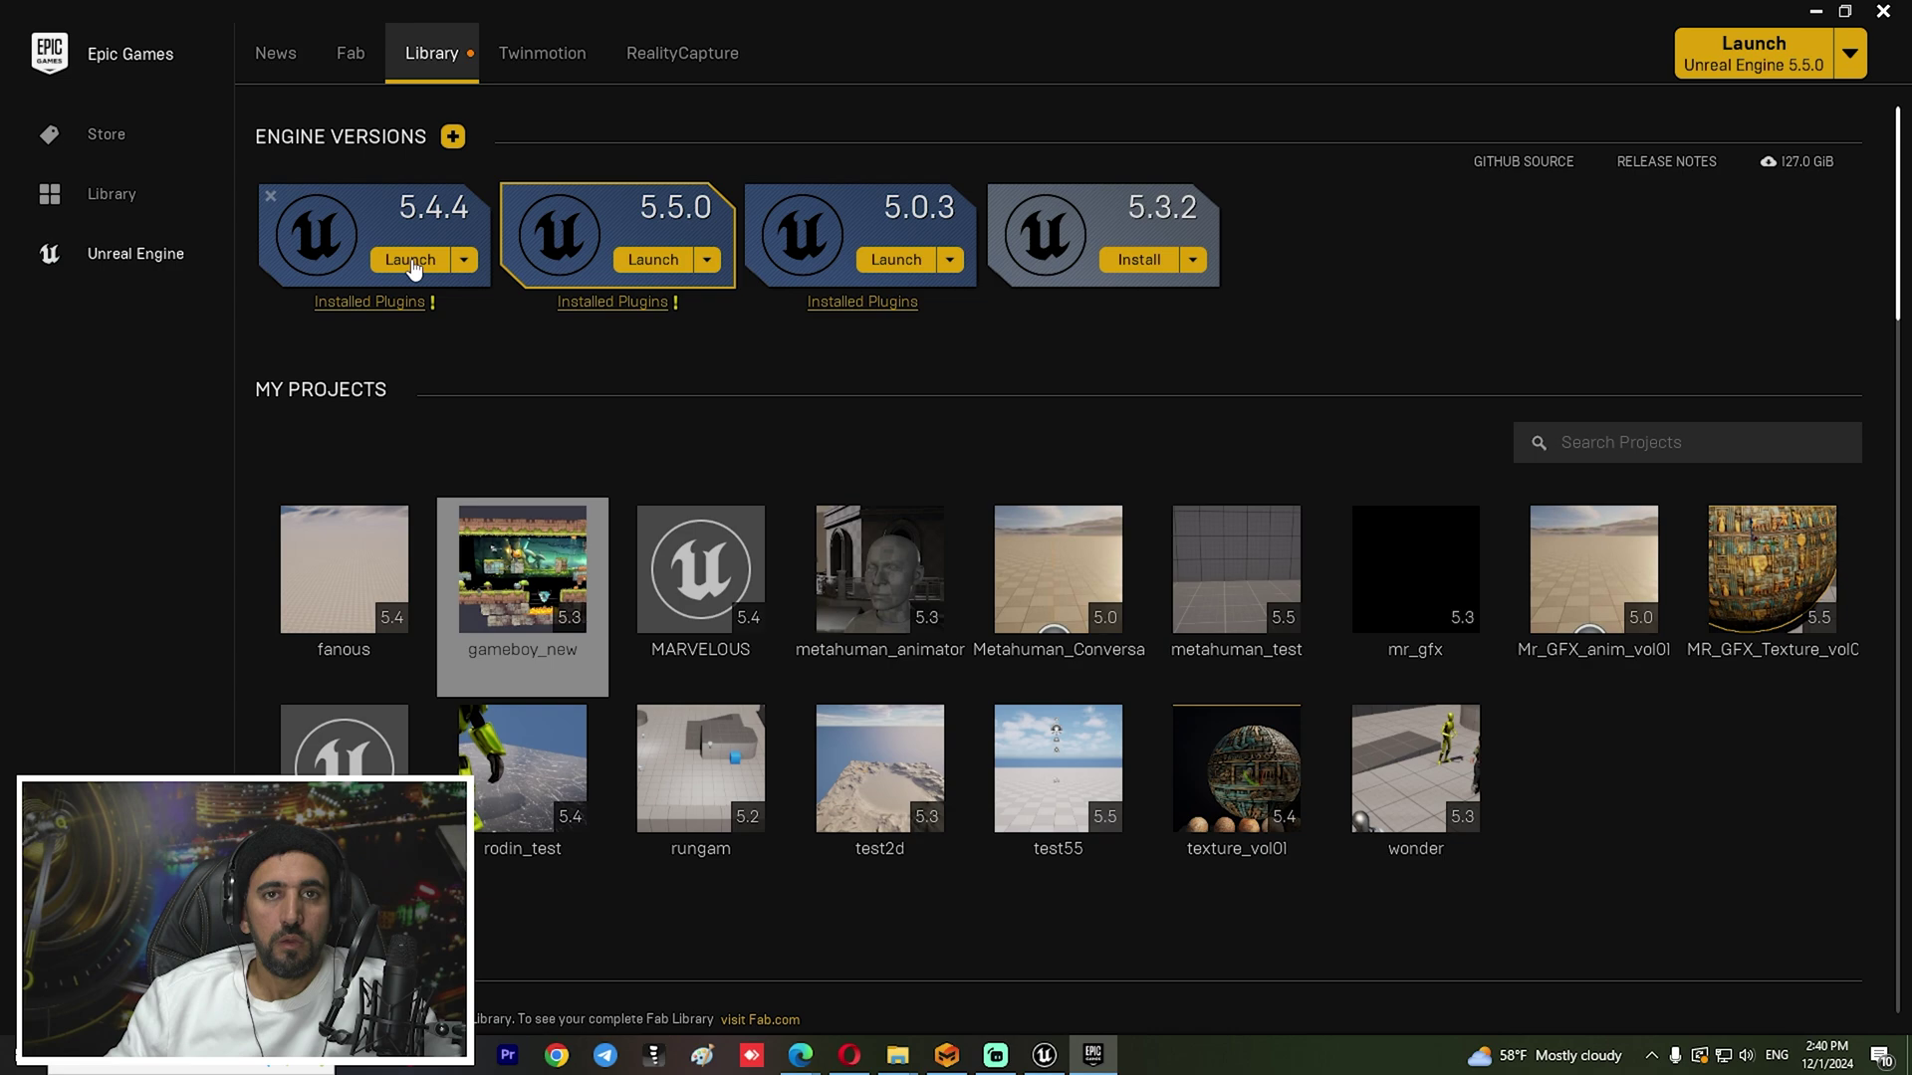
Open the E:\installaion\UE_5.4\Engine\Plugins folder in File Explorer and look for the entry starting with "md"
key(super+e)
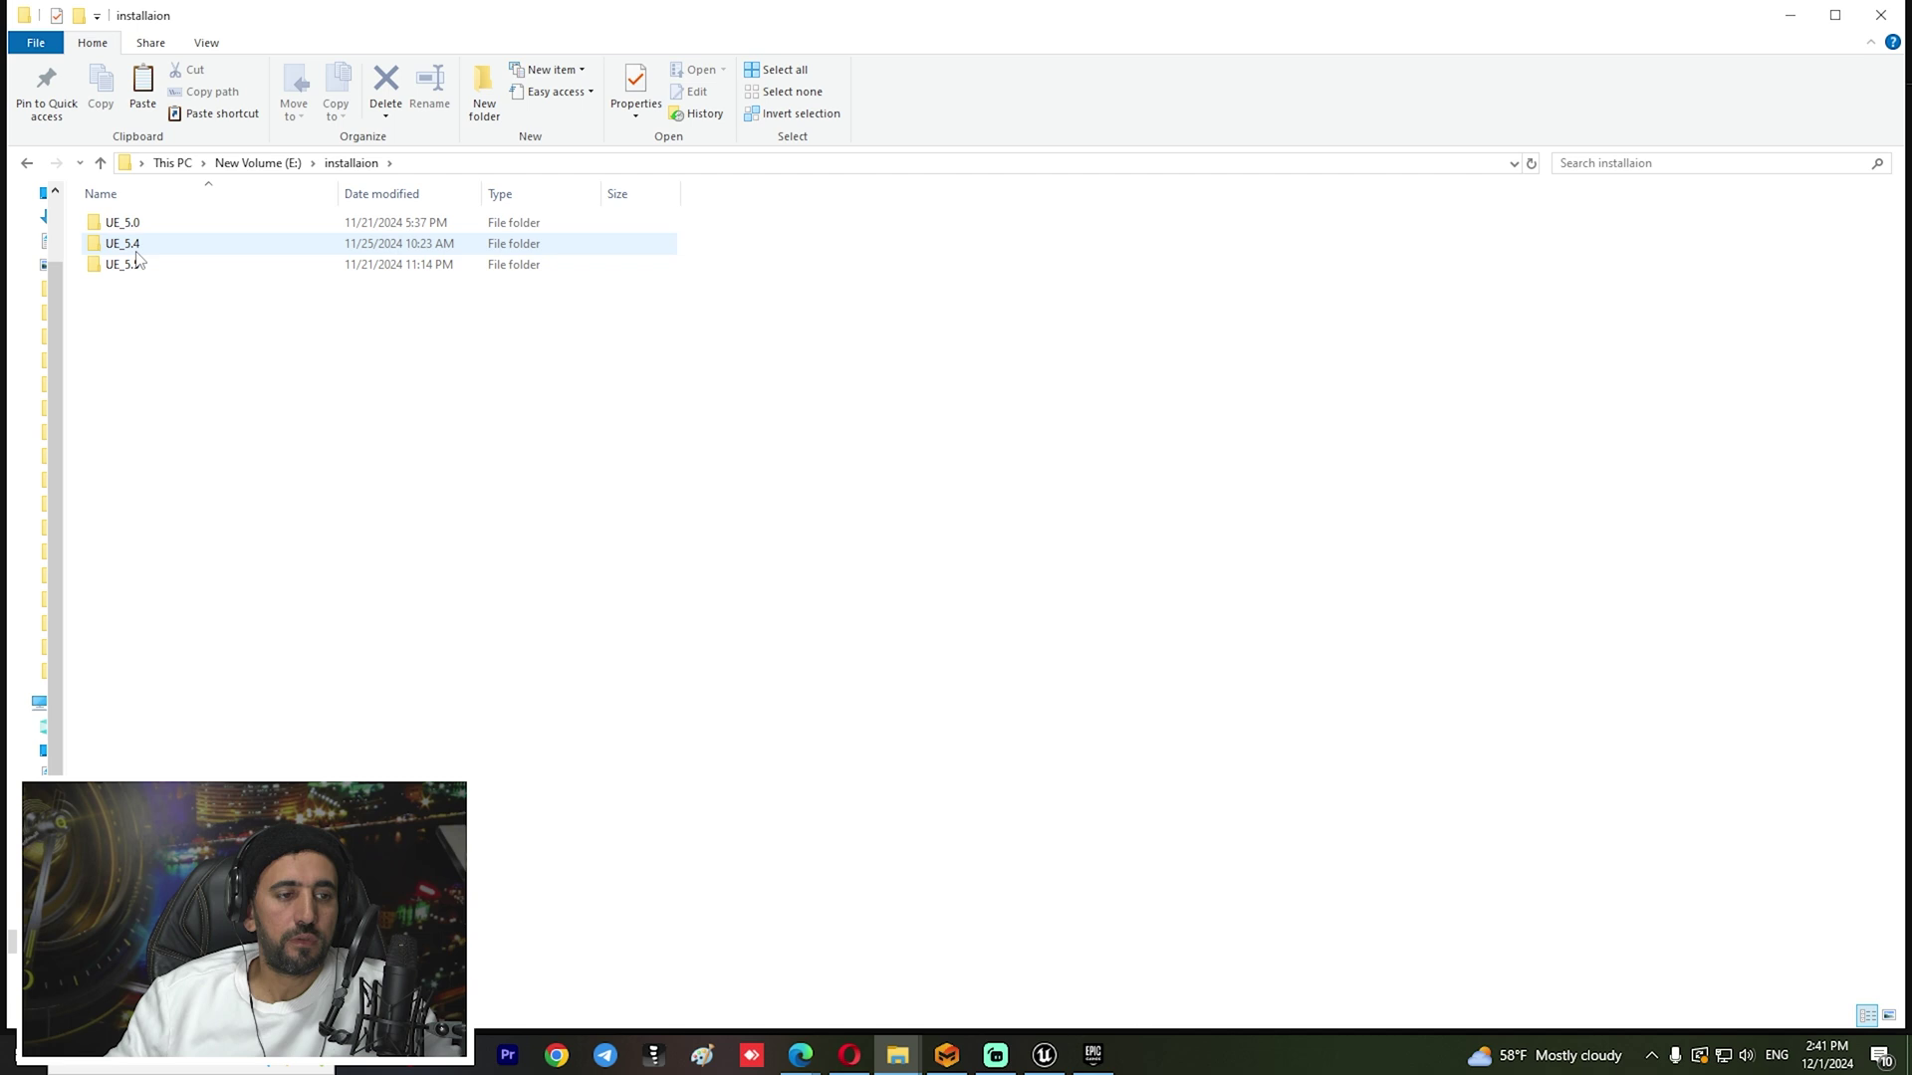
double_click(156, 247)
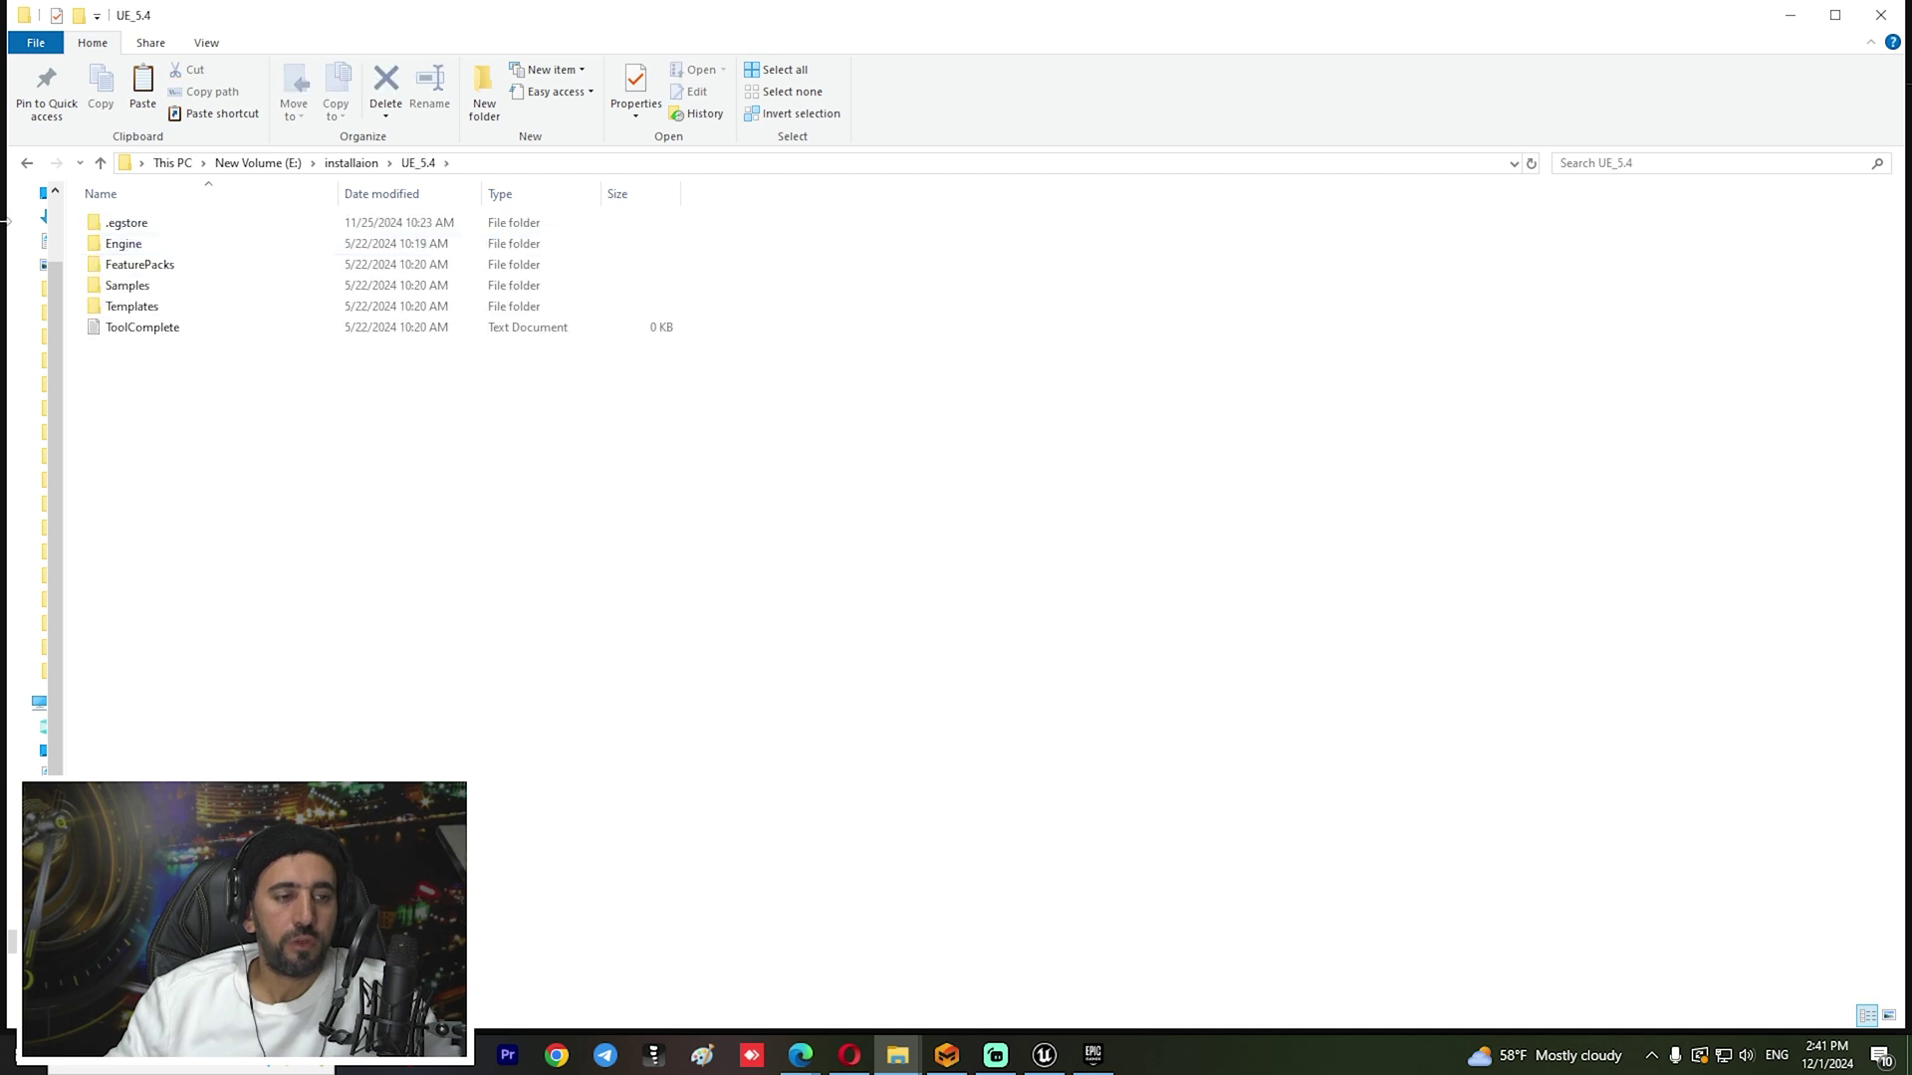
double_click(124, 244)
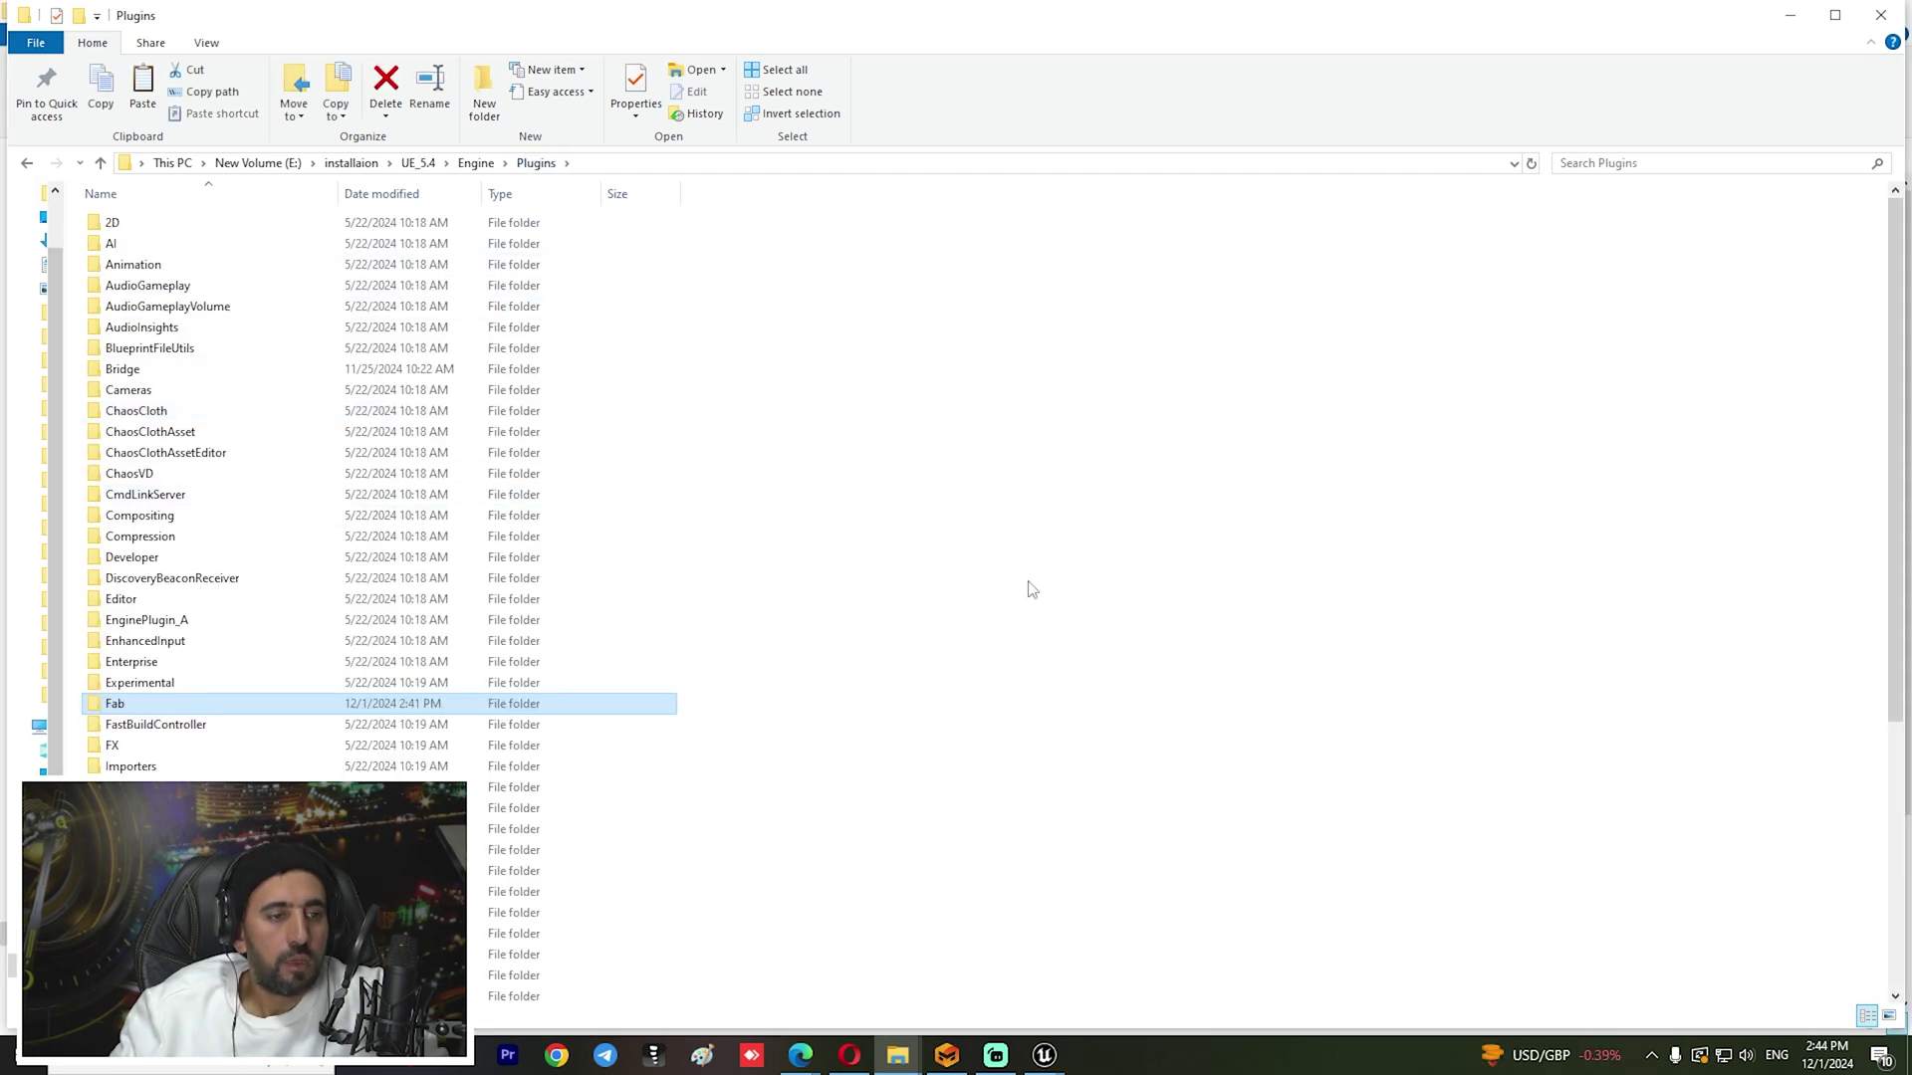
click(1031, 590)
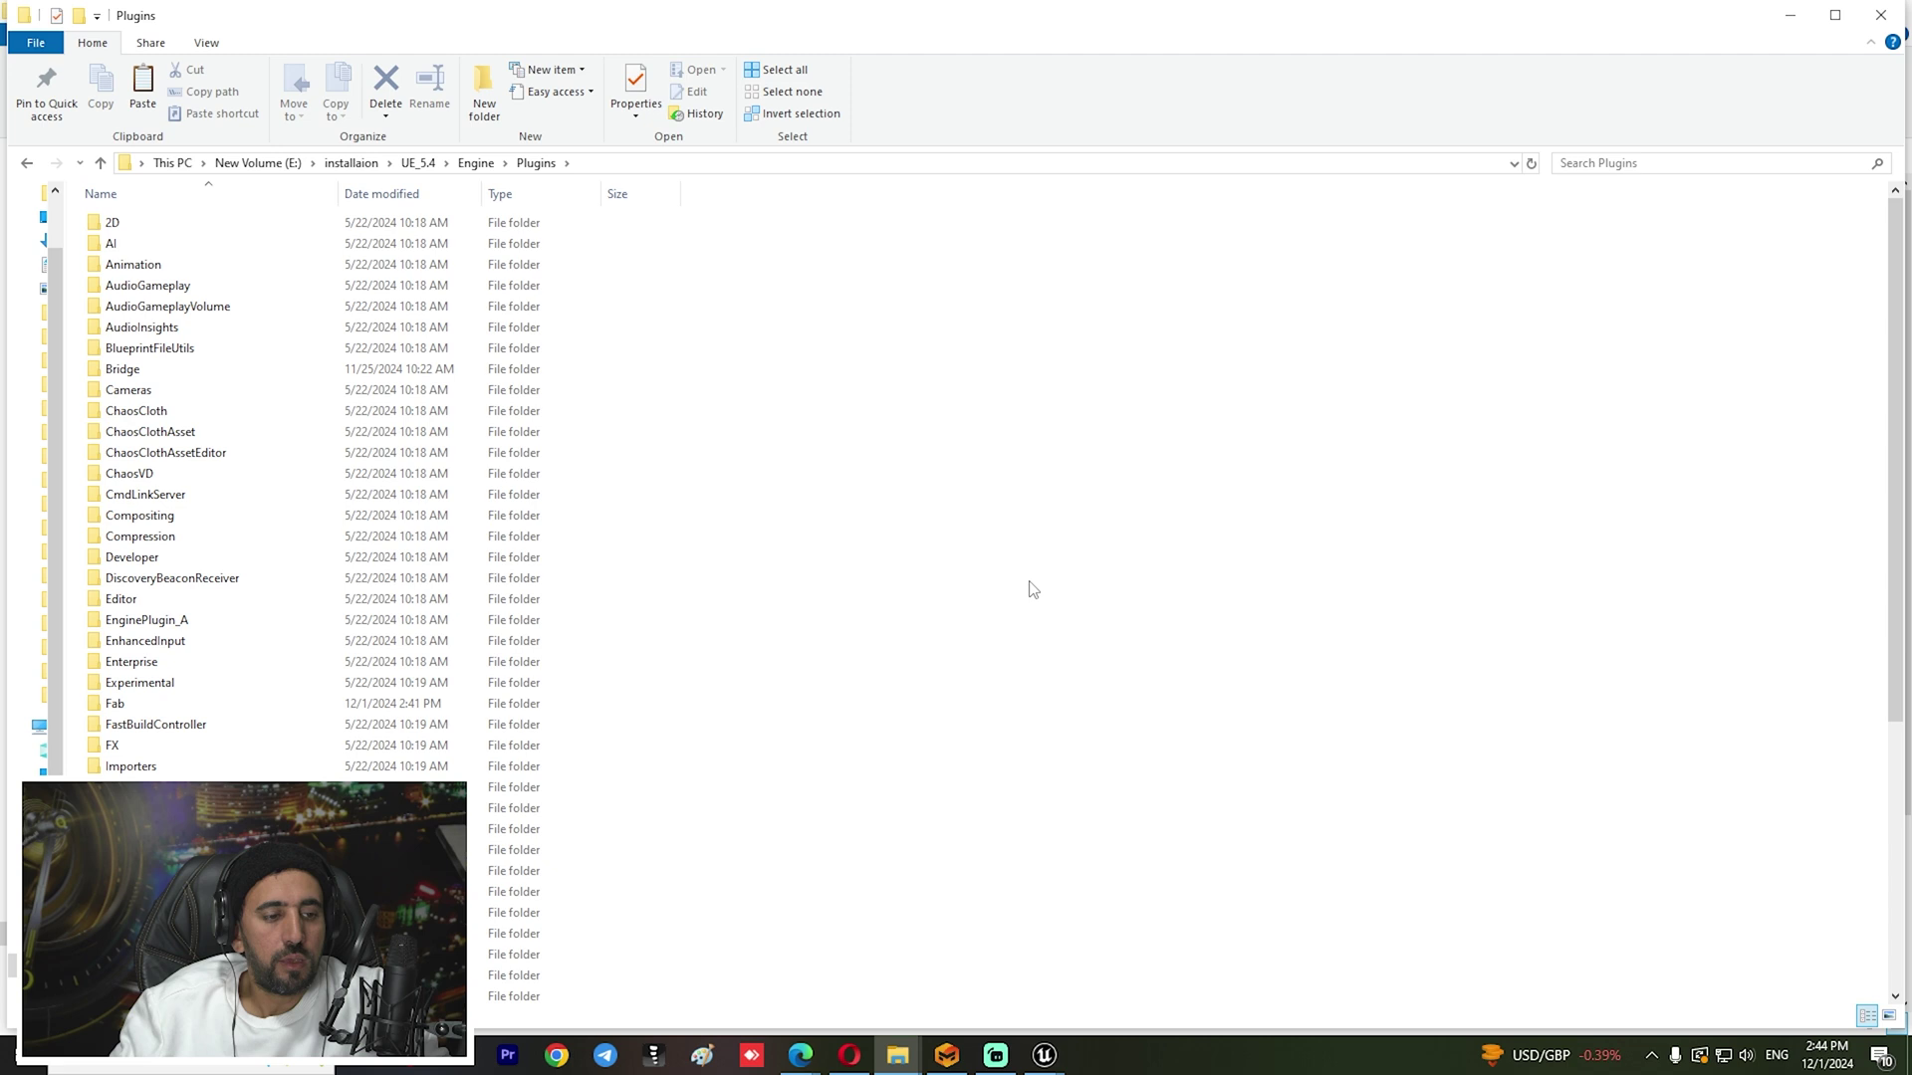
text(md)
scroll(538, 727, down, 3)
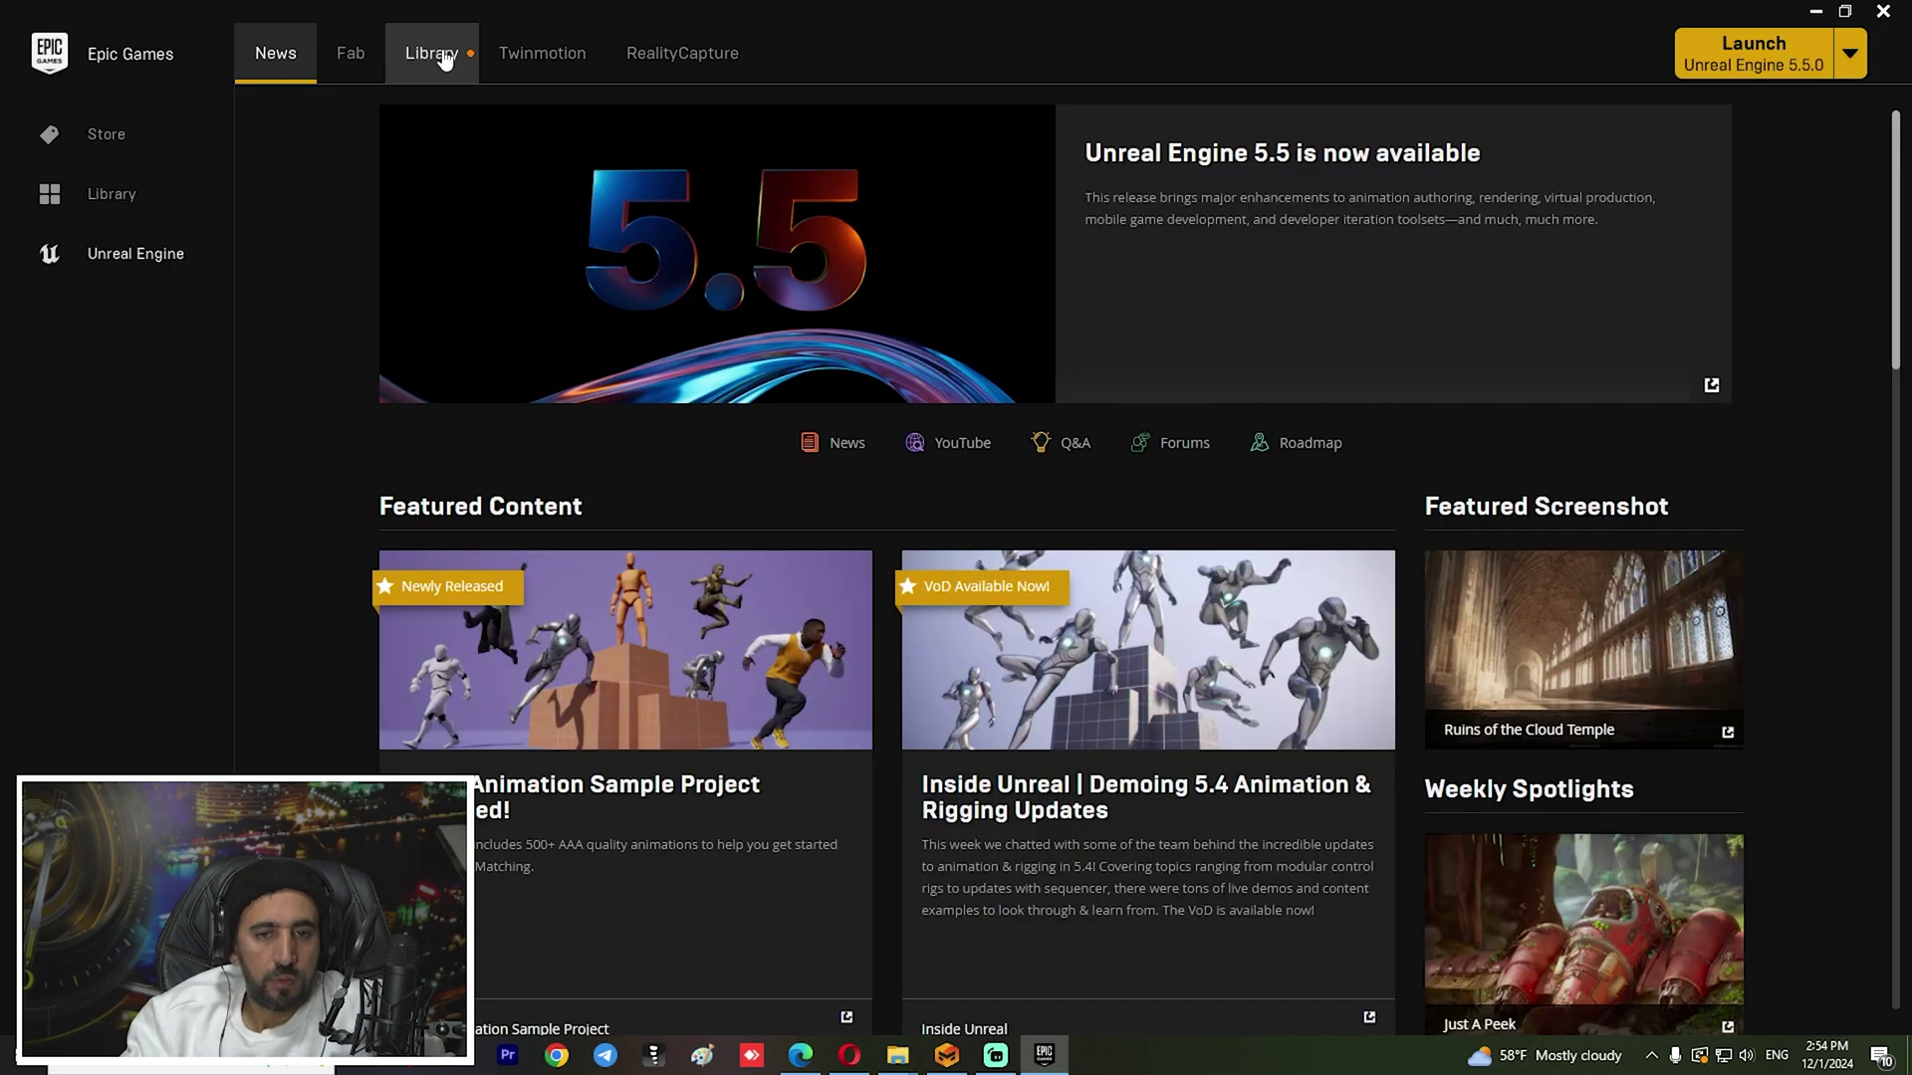
In the Epic Games Launcher, search the Fab Library for "substance" and install Substance 3D for Unreal Engine to the 5.4 engine
click(444, 58)
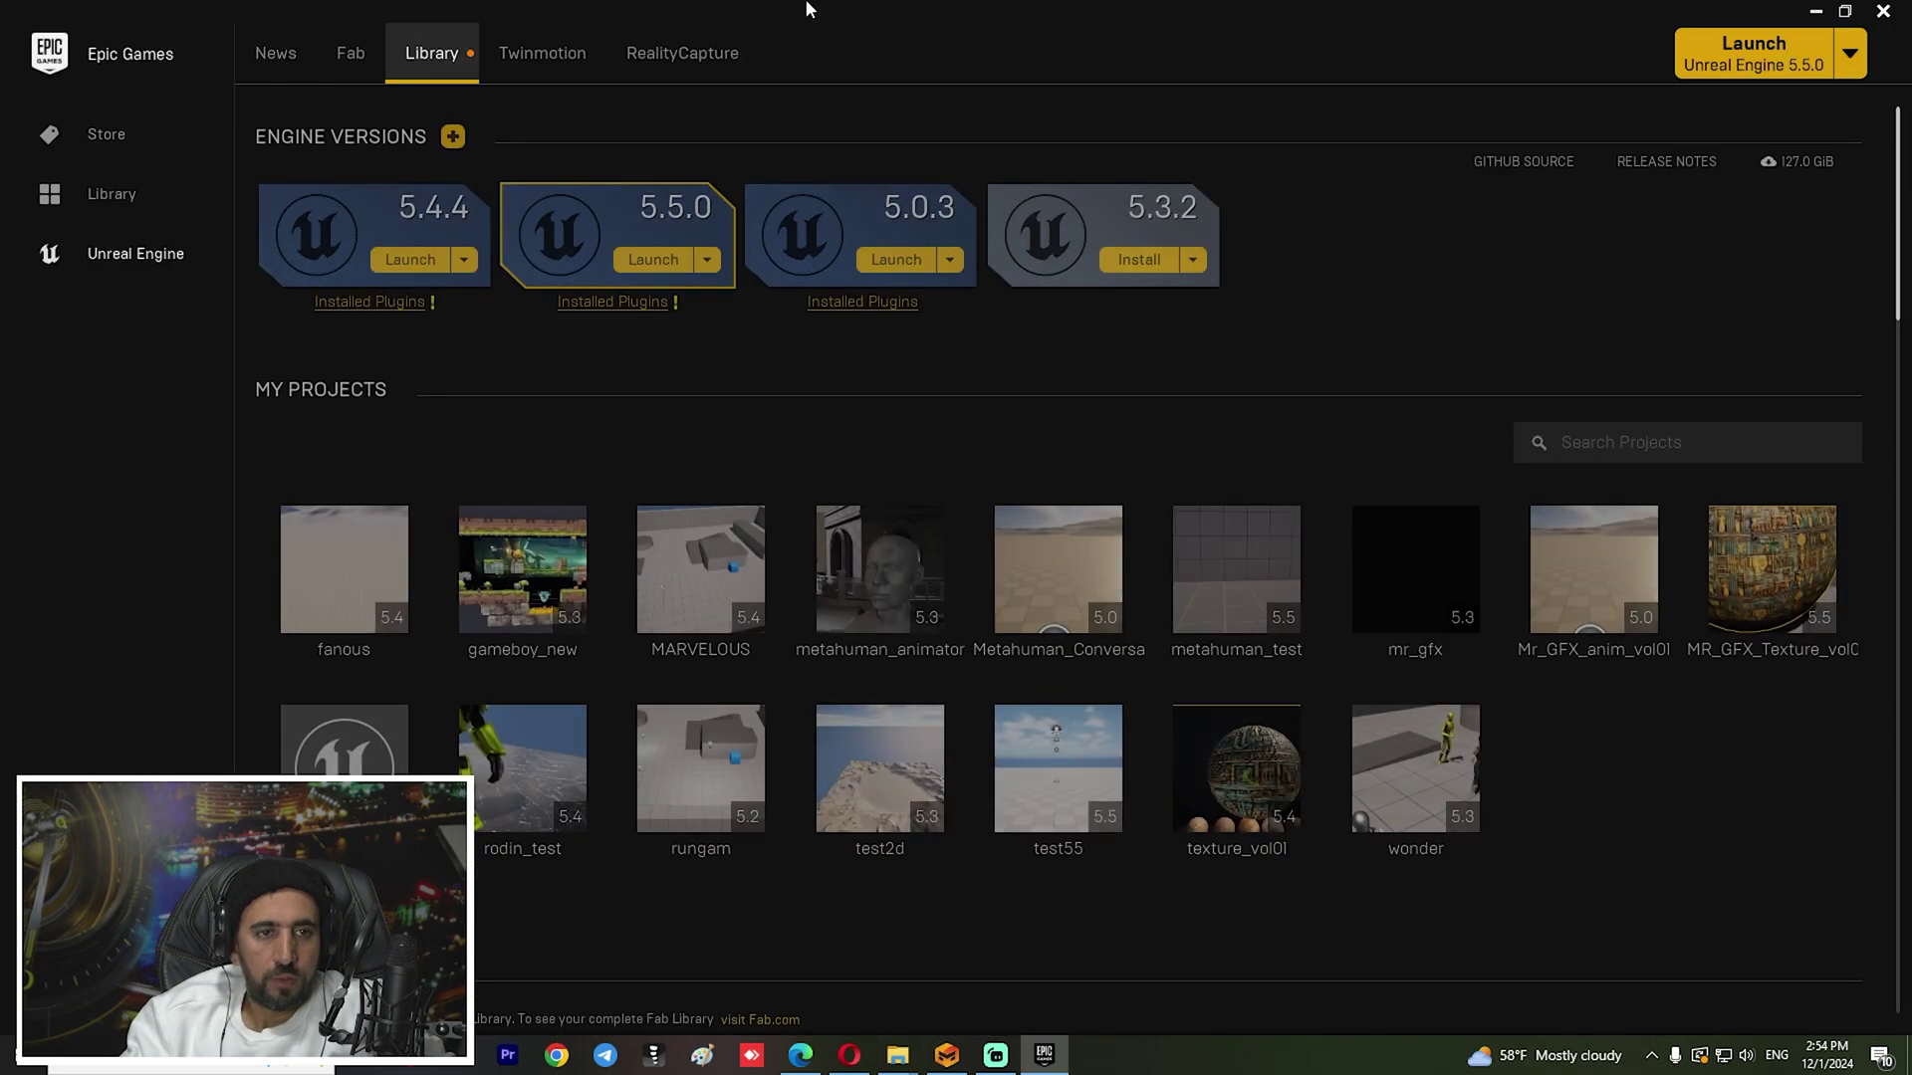
click(1586, 445)
scroll(1754, 510, down, 3)
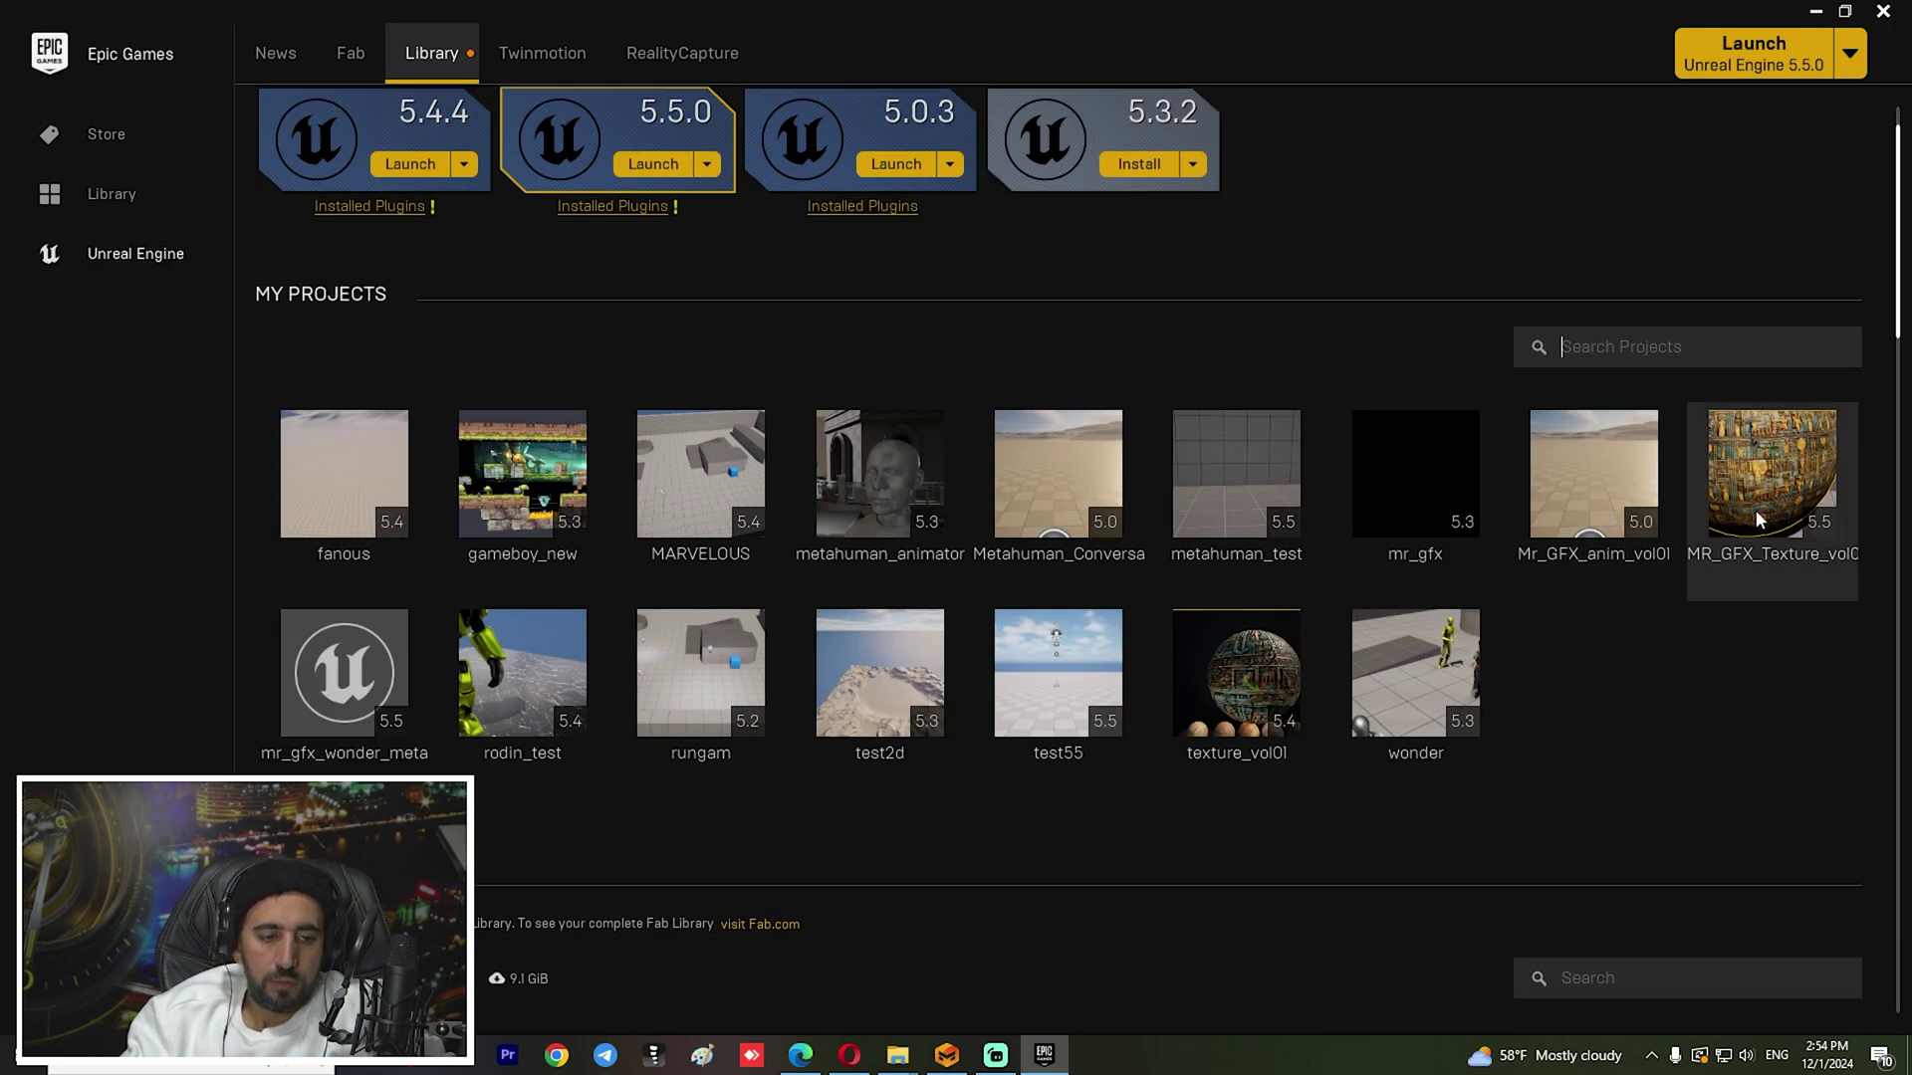
scroll(1655, 634, down, 3)
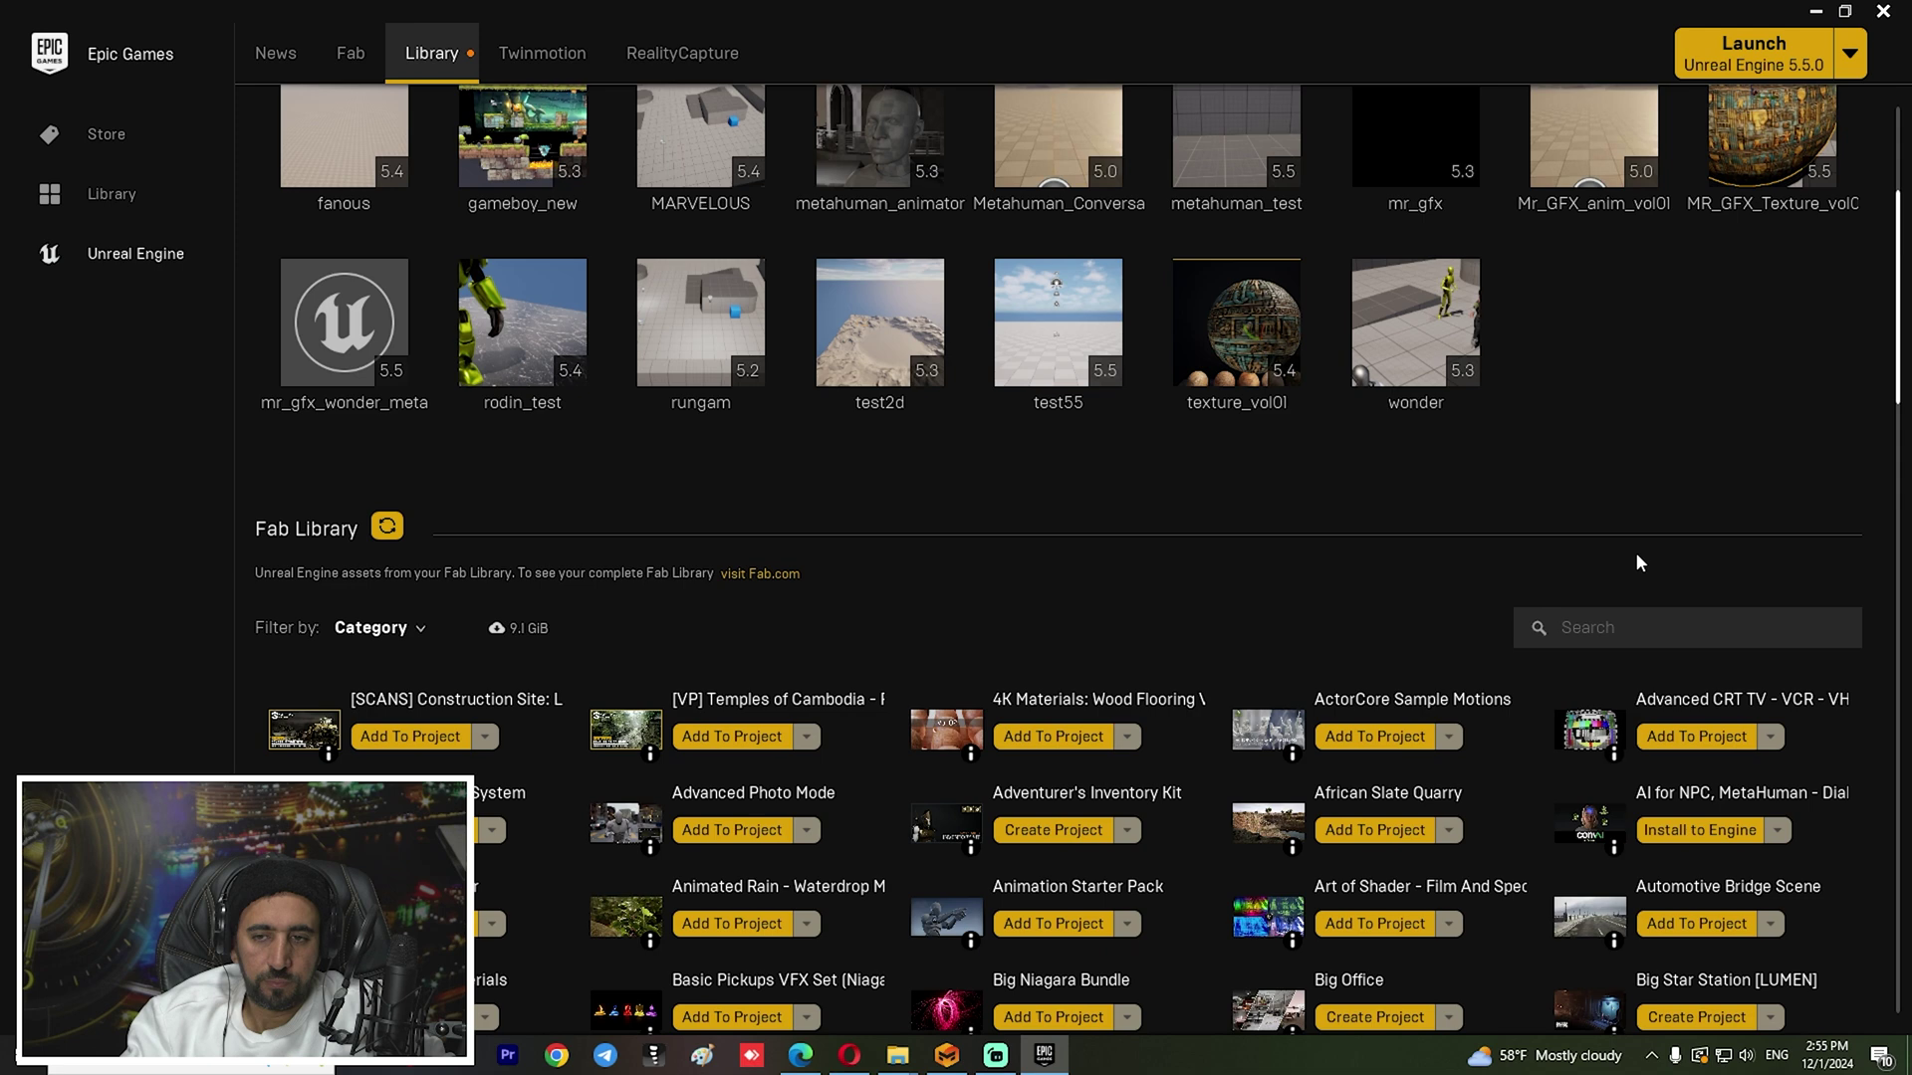
text(substance)
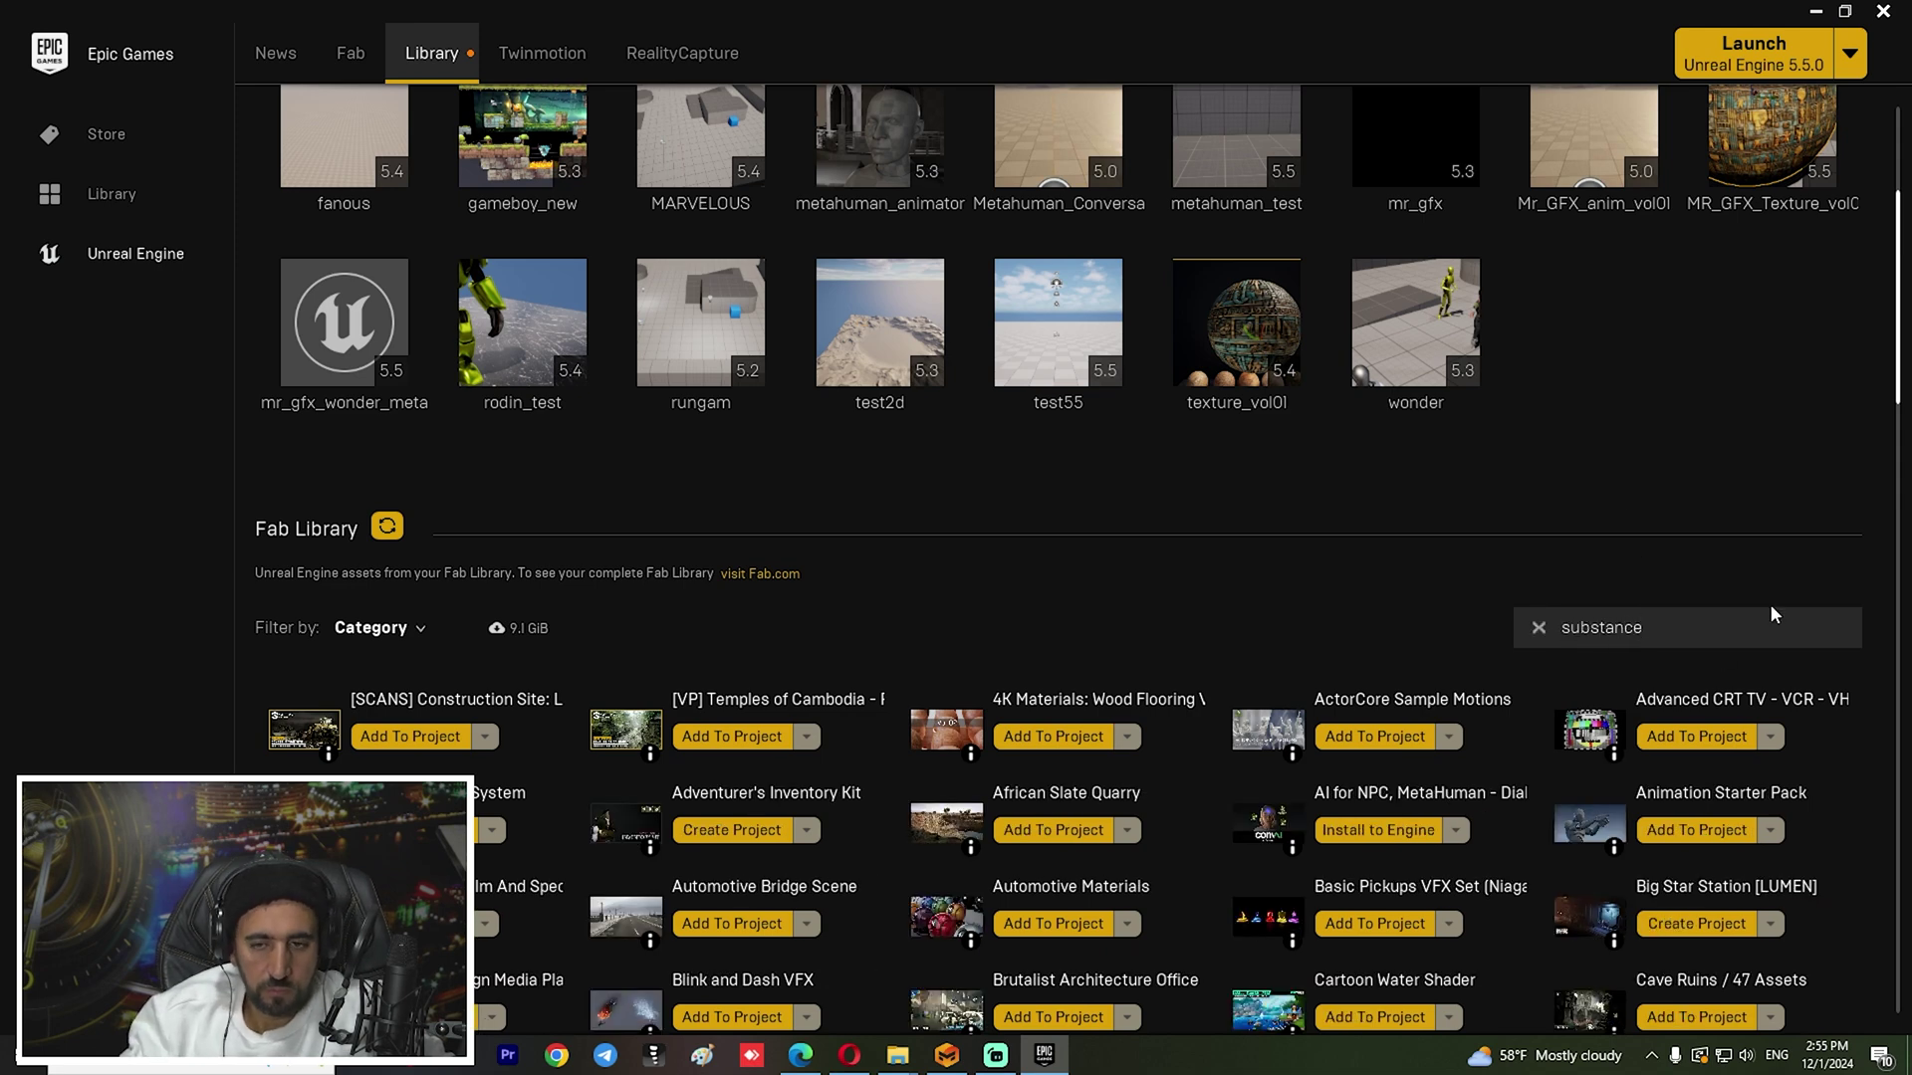
scroll(1364, 573, down, 1)
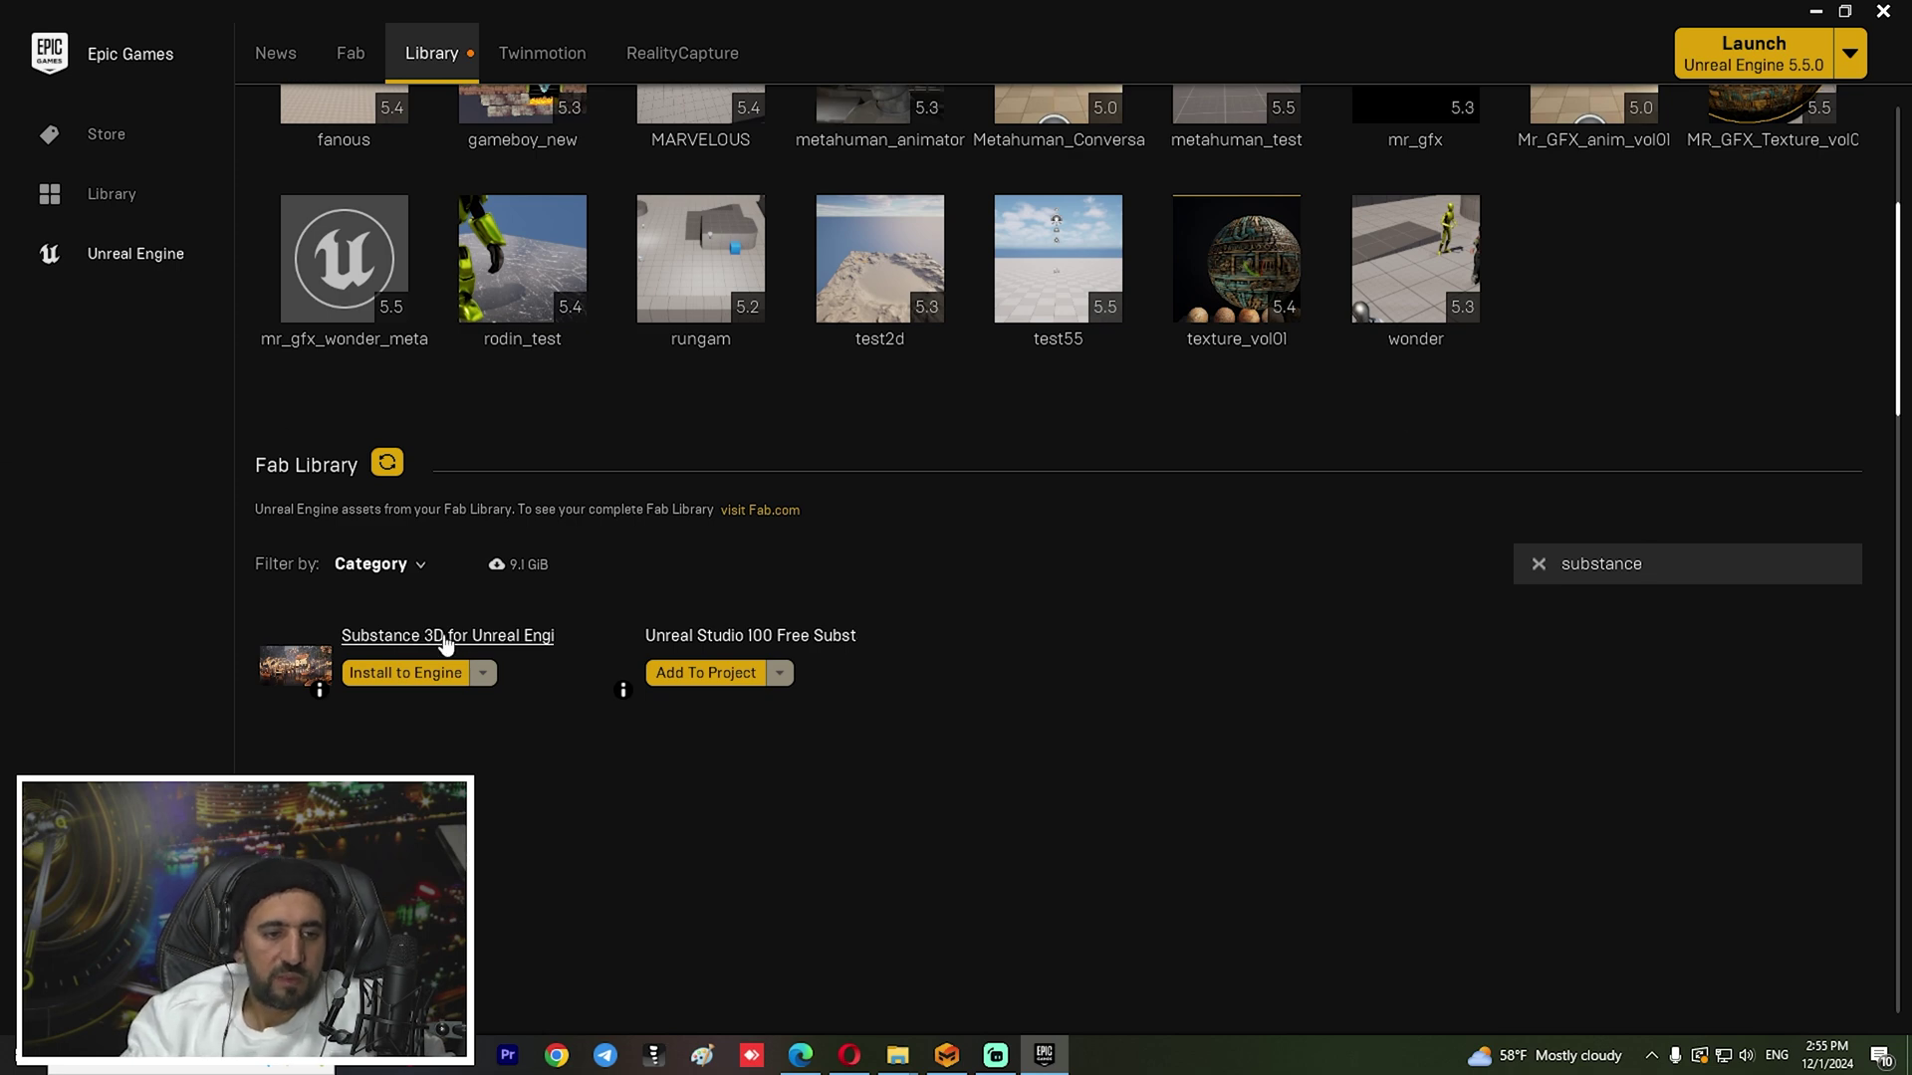
click(406, 673)
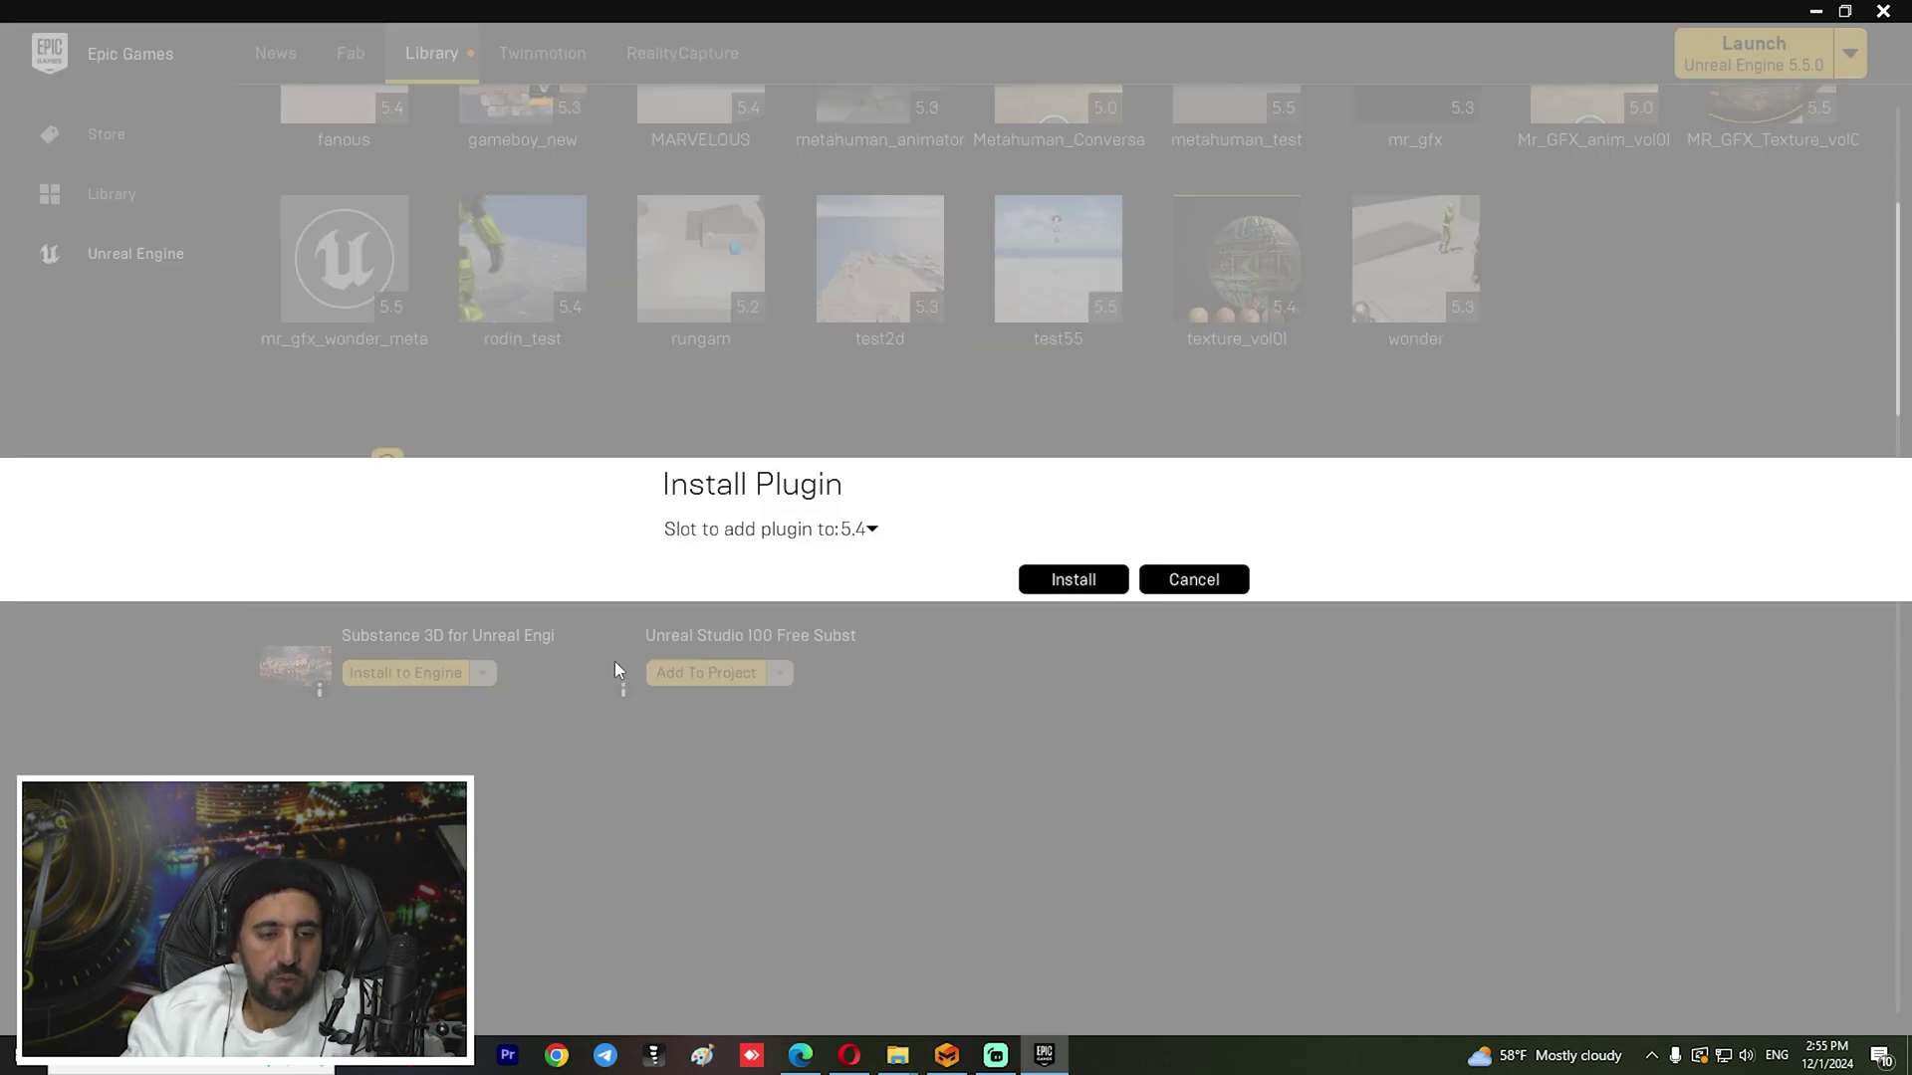
click(1063, 581)
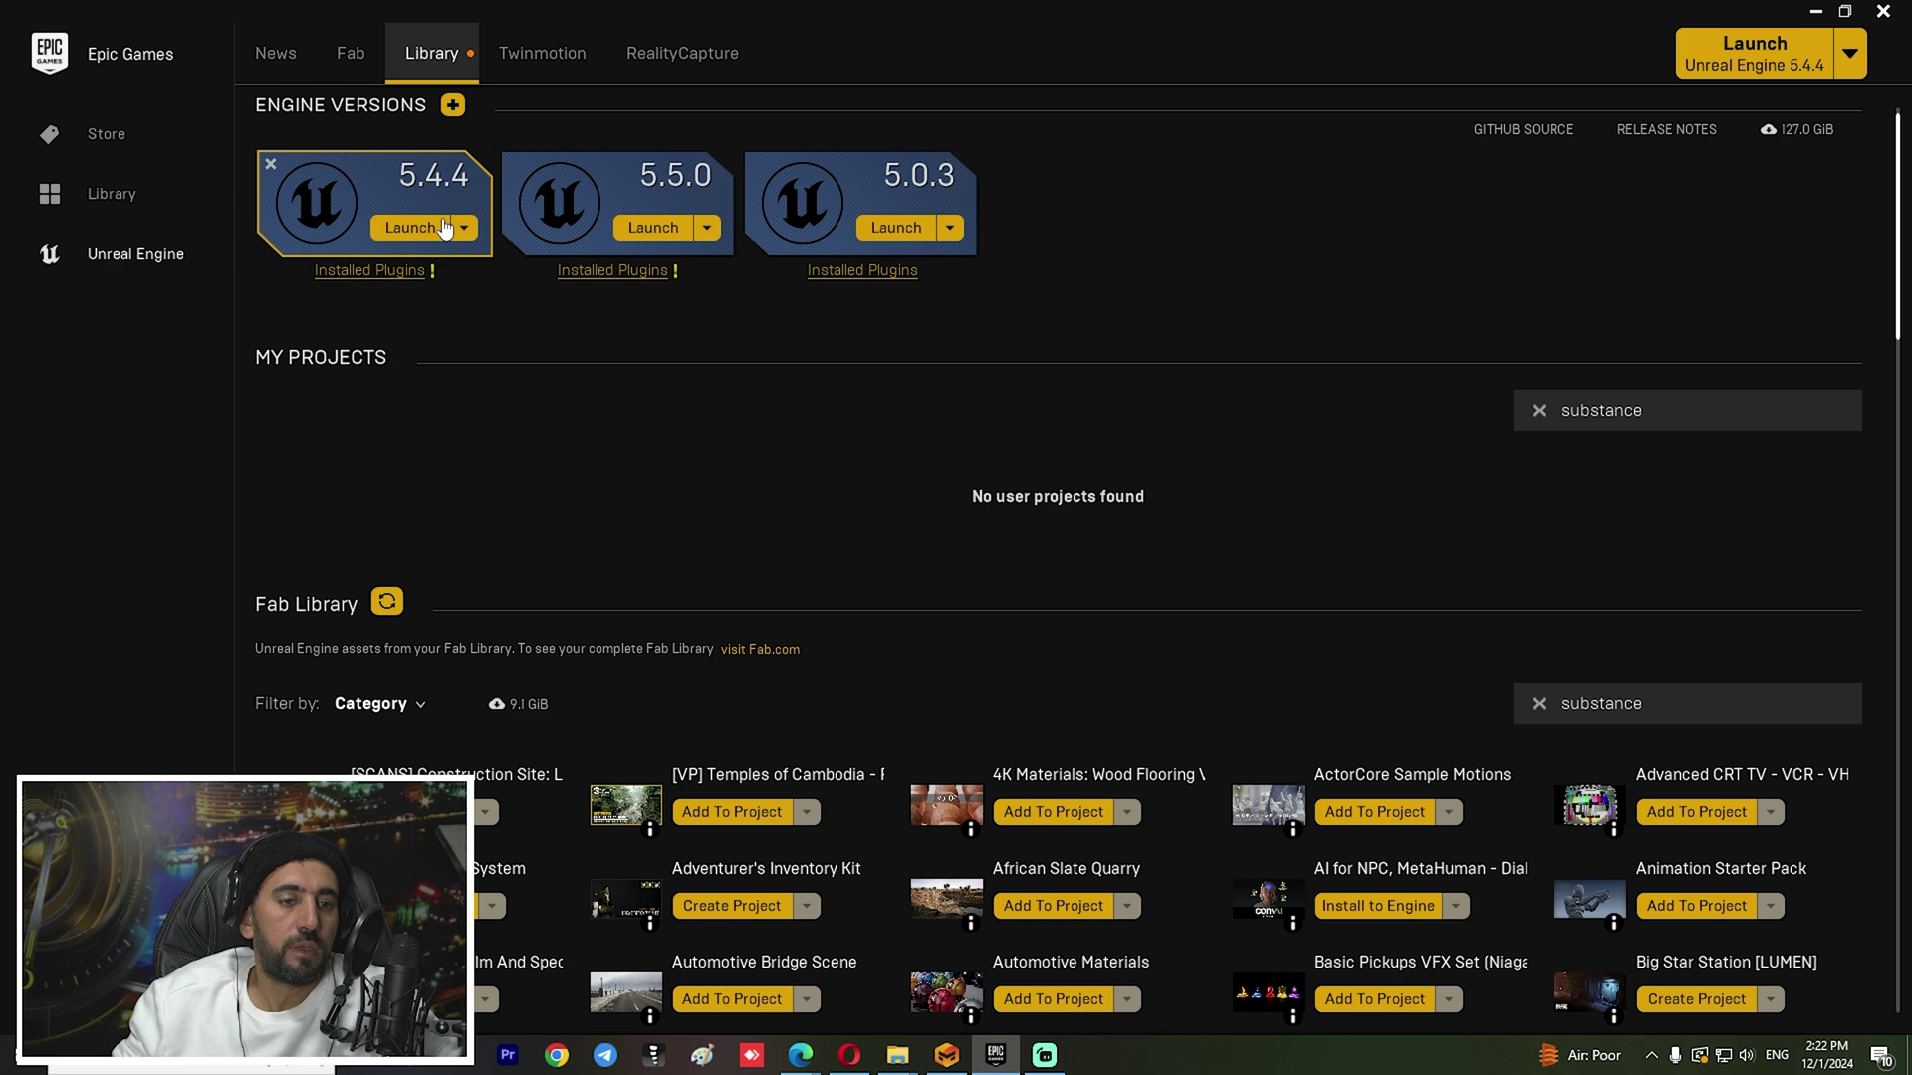
Launch Unreal Engine 5.4.4 and create a Third Person game project named MARVELOUS
click(443, 228)
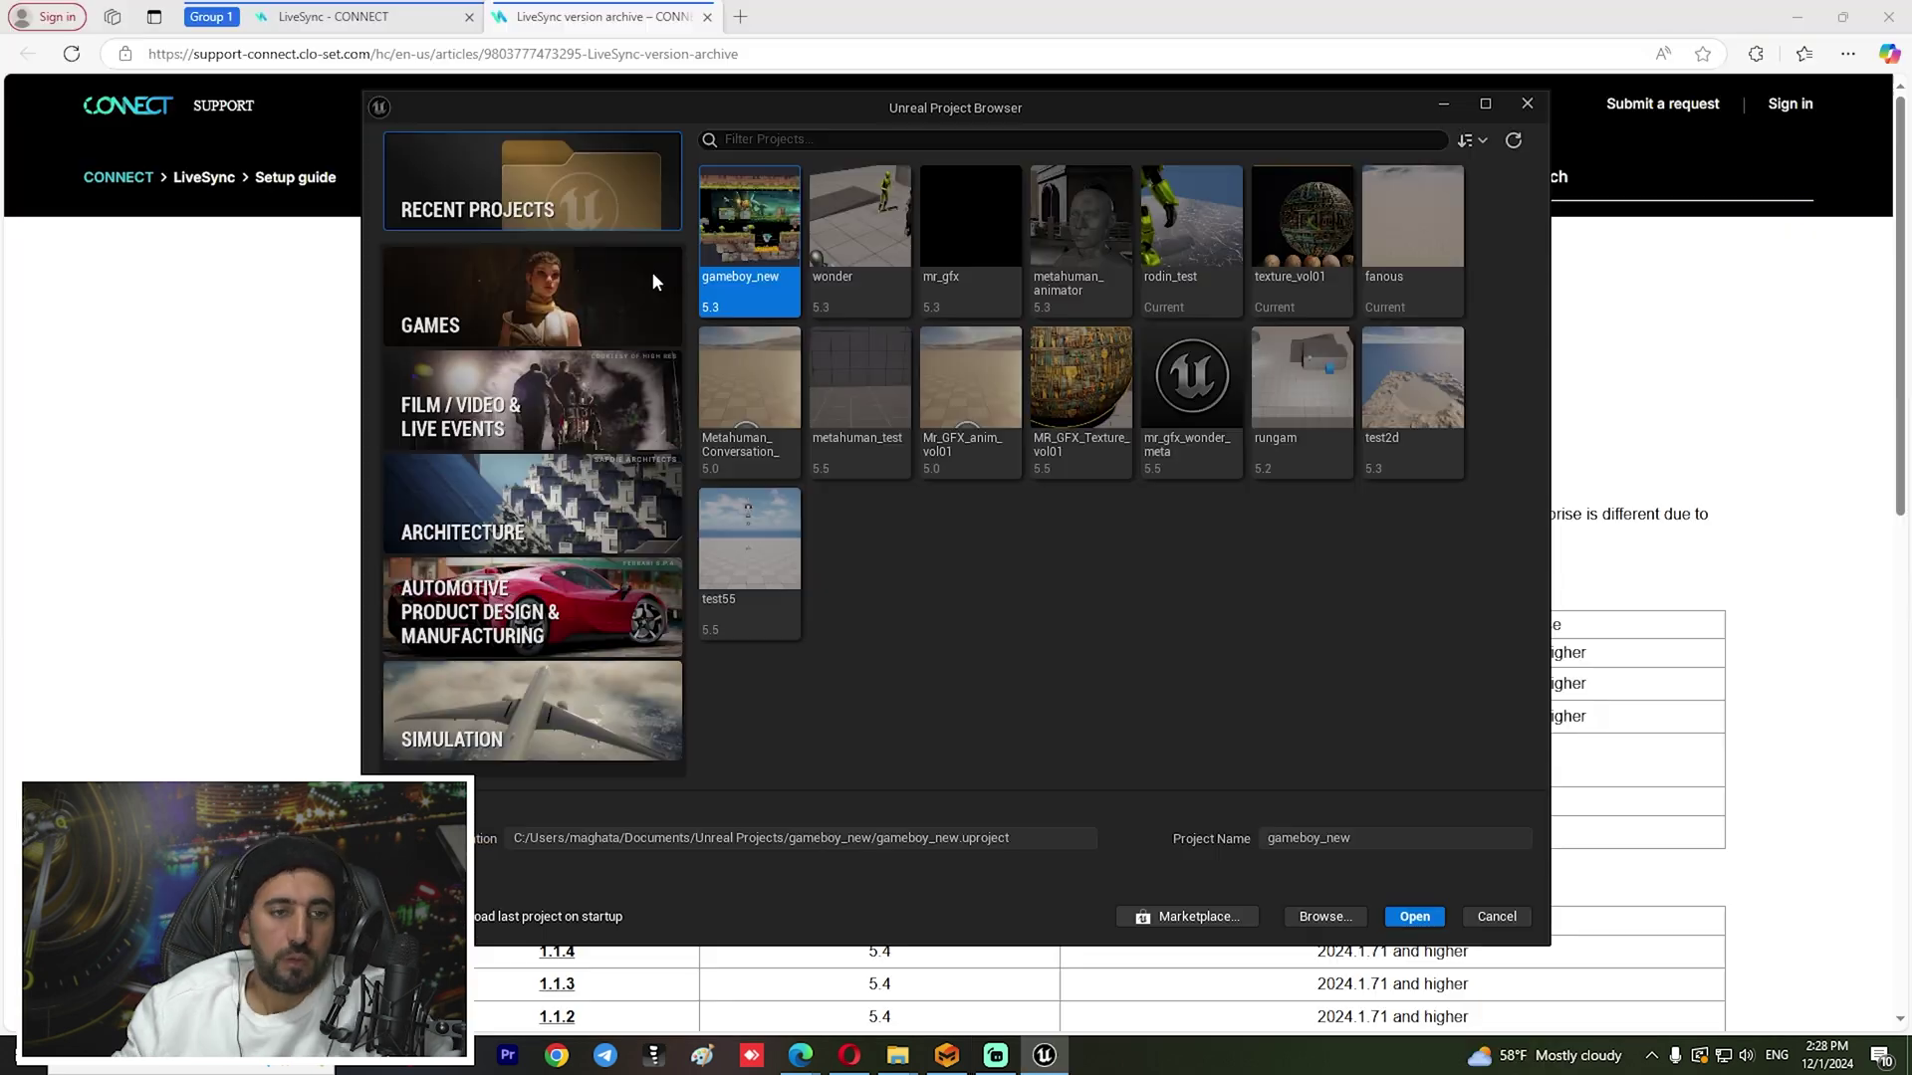
click(651, 271)
click(951, 191)
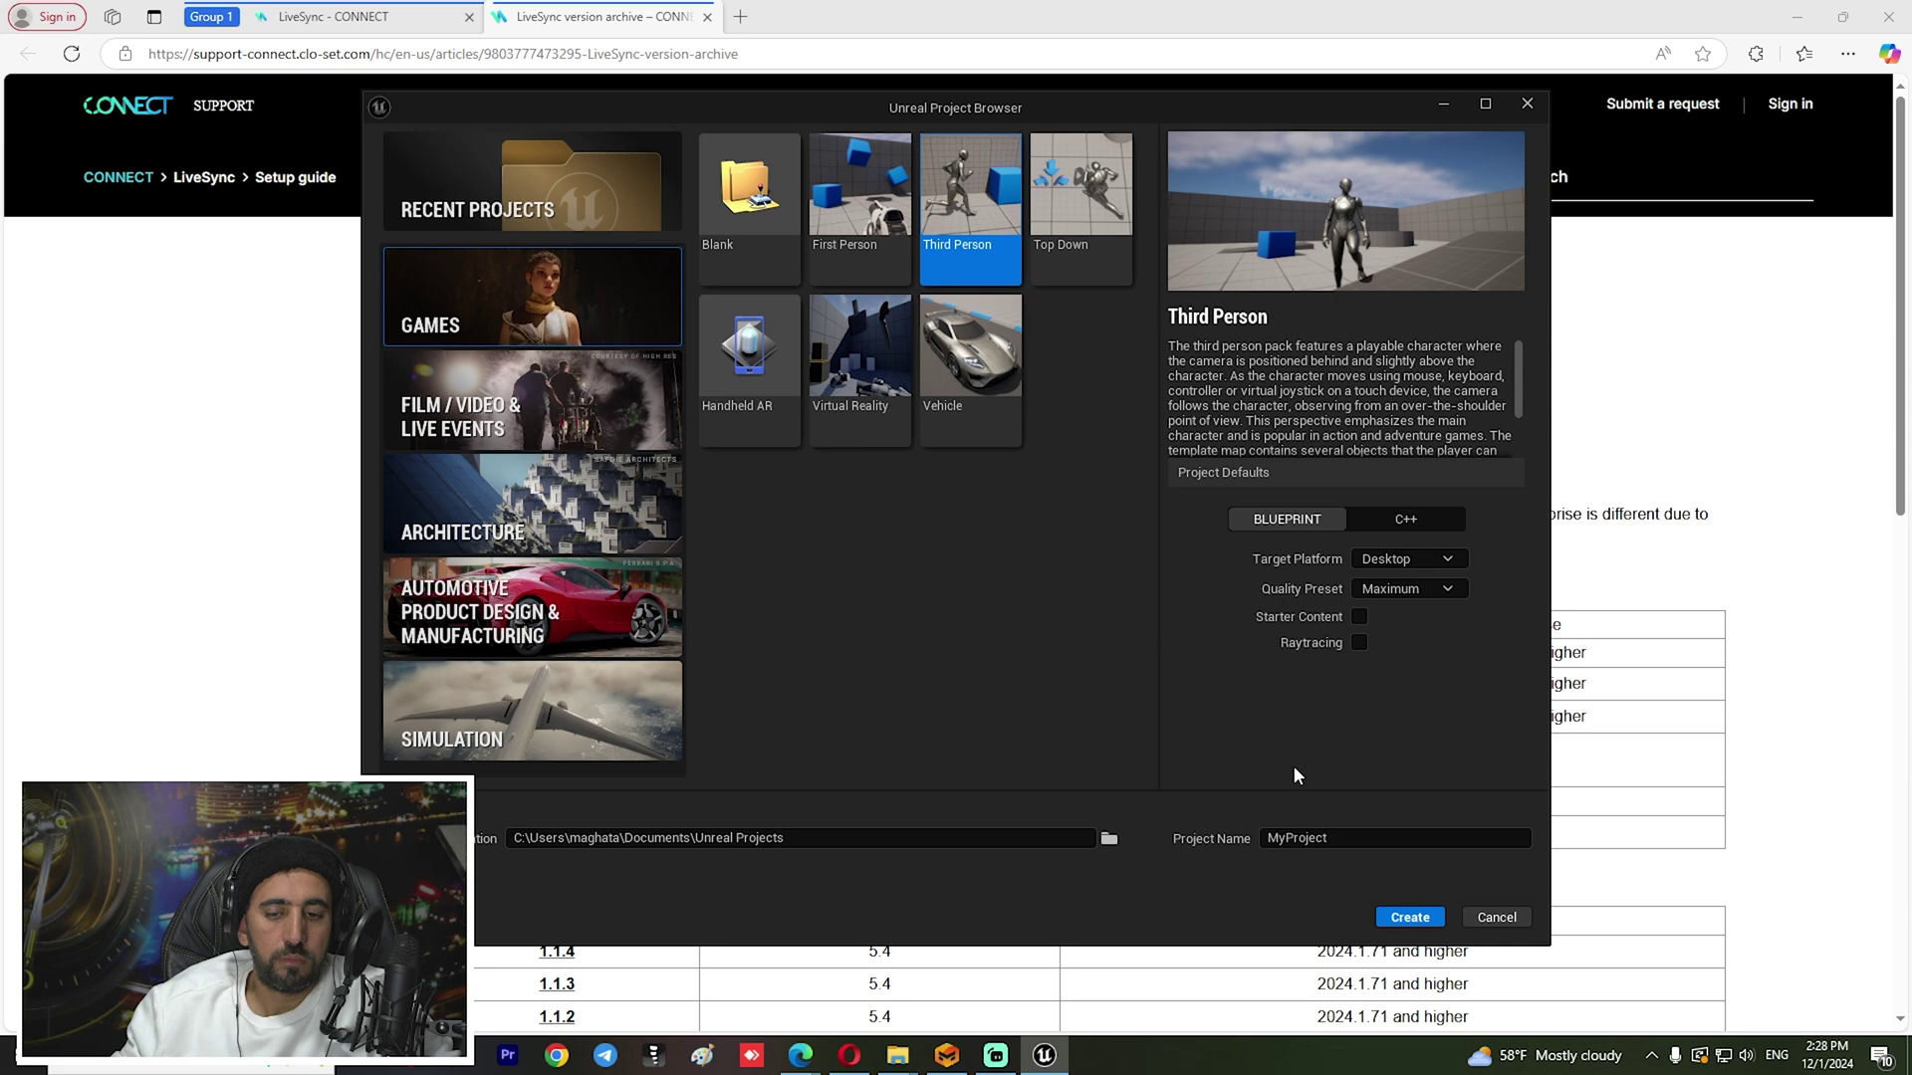
click(1357, 839)
text(MARV)
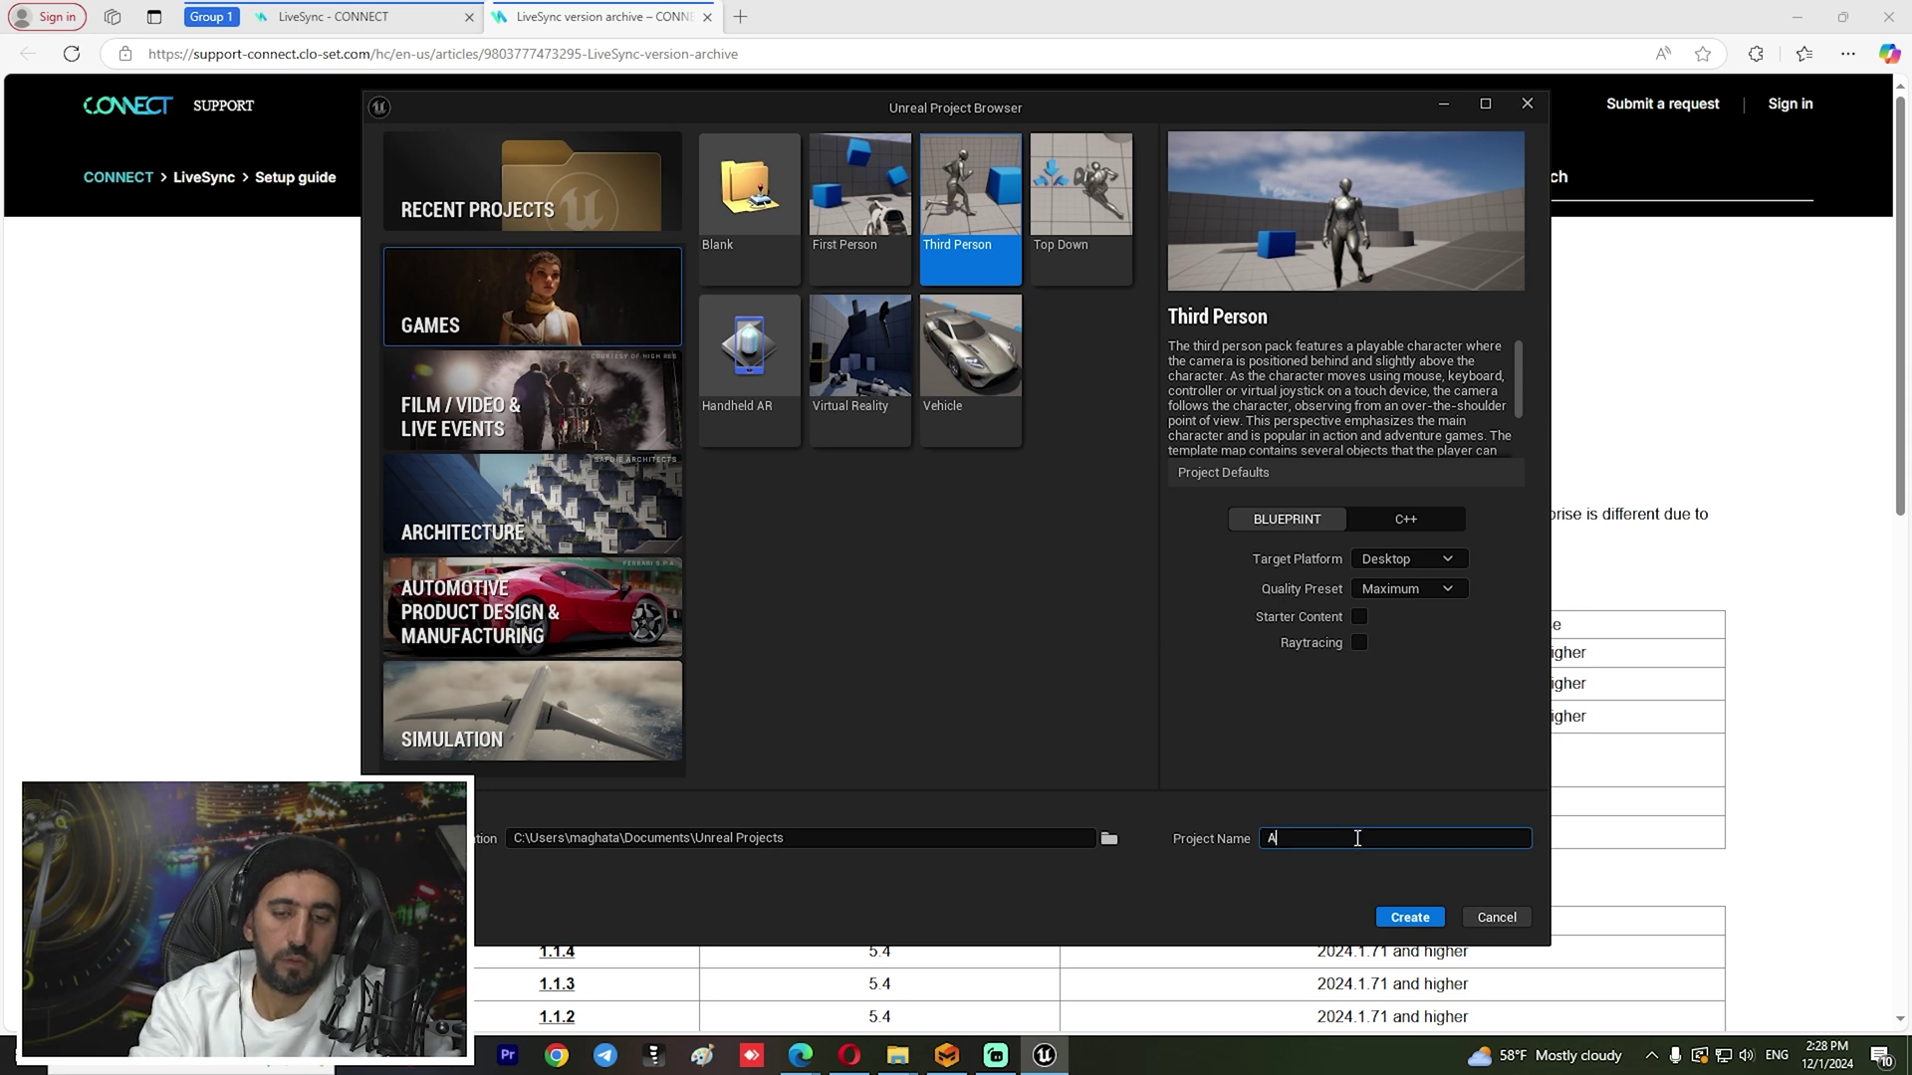
text(ELOUS)
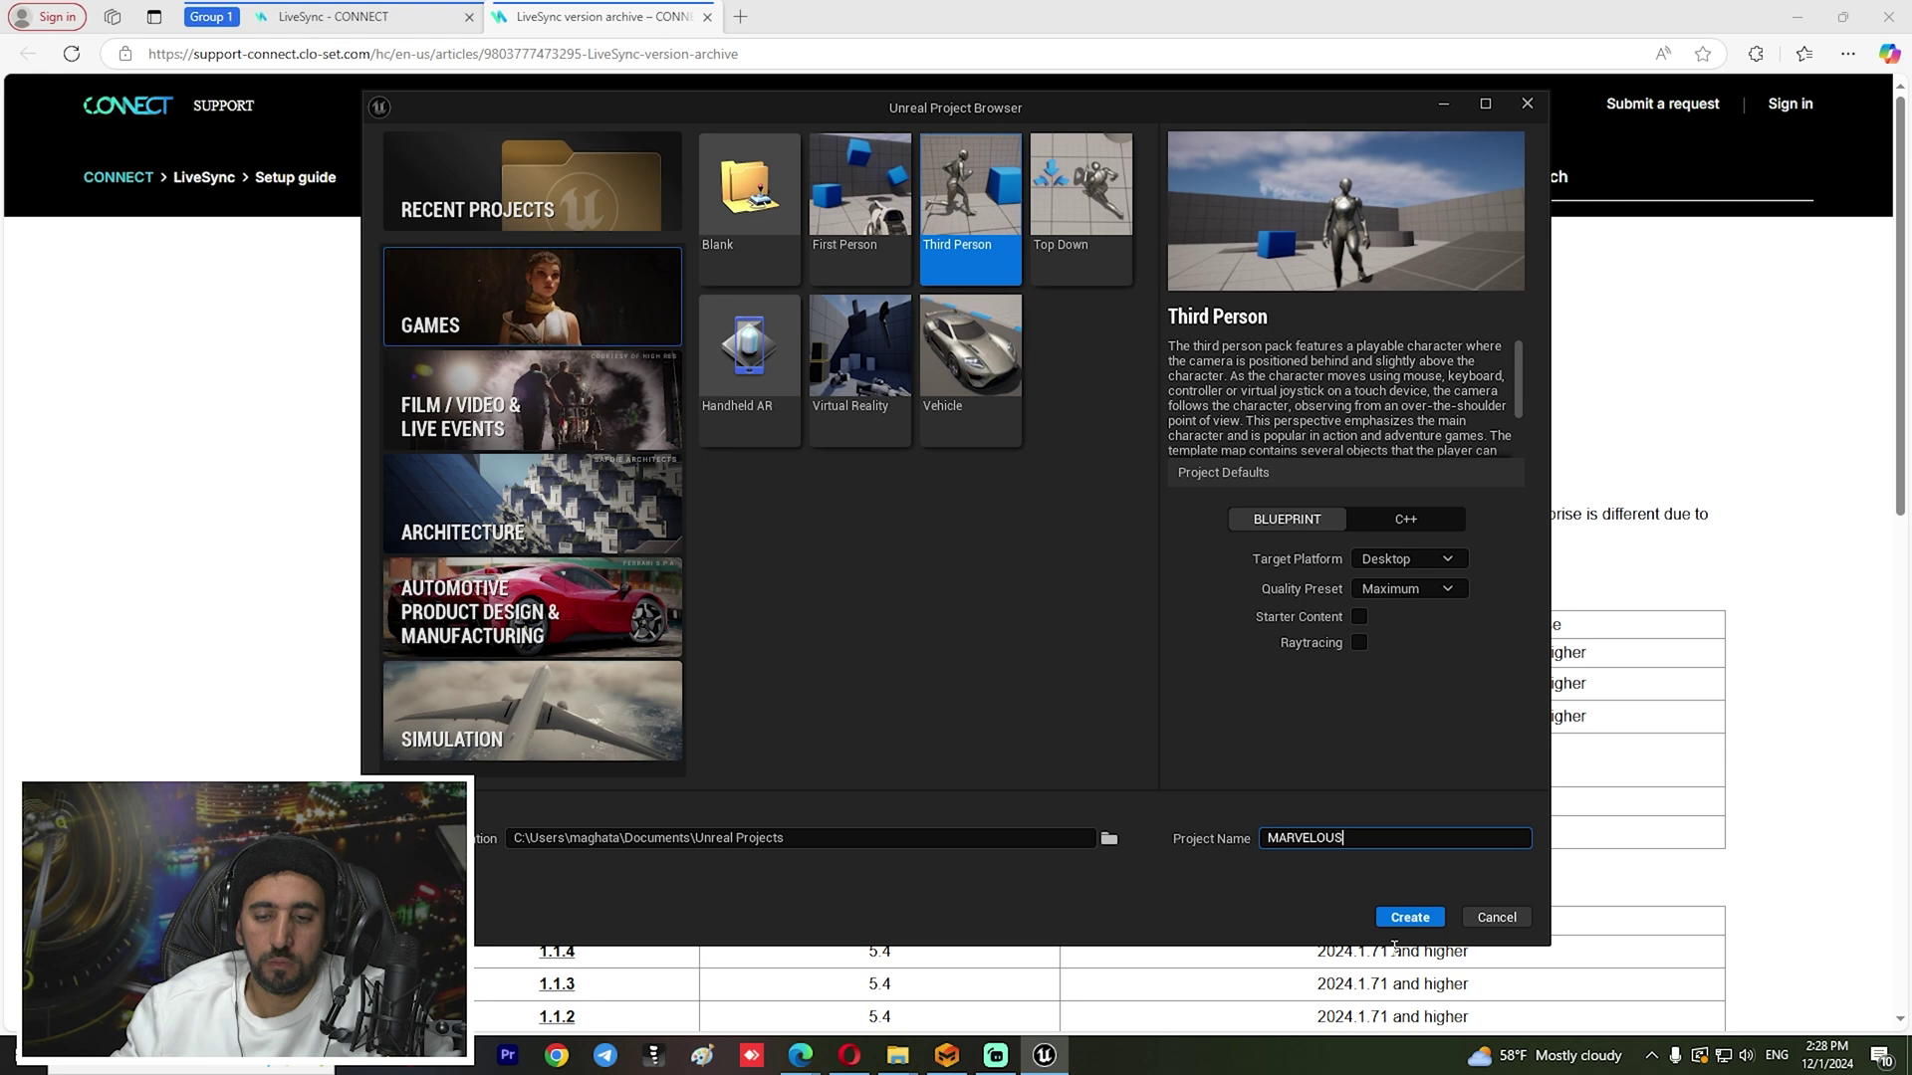
click(1411, 918)
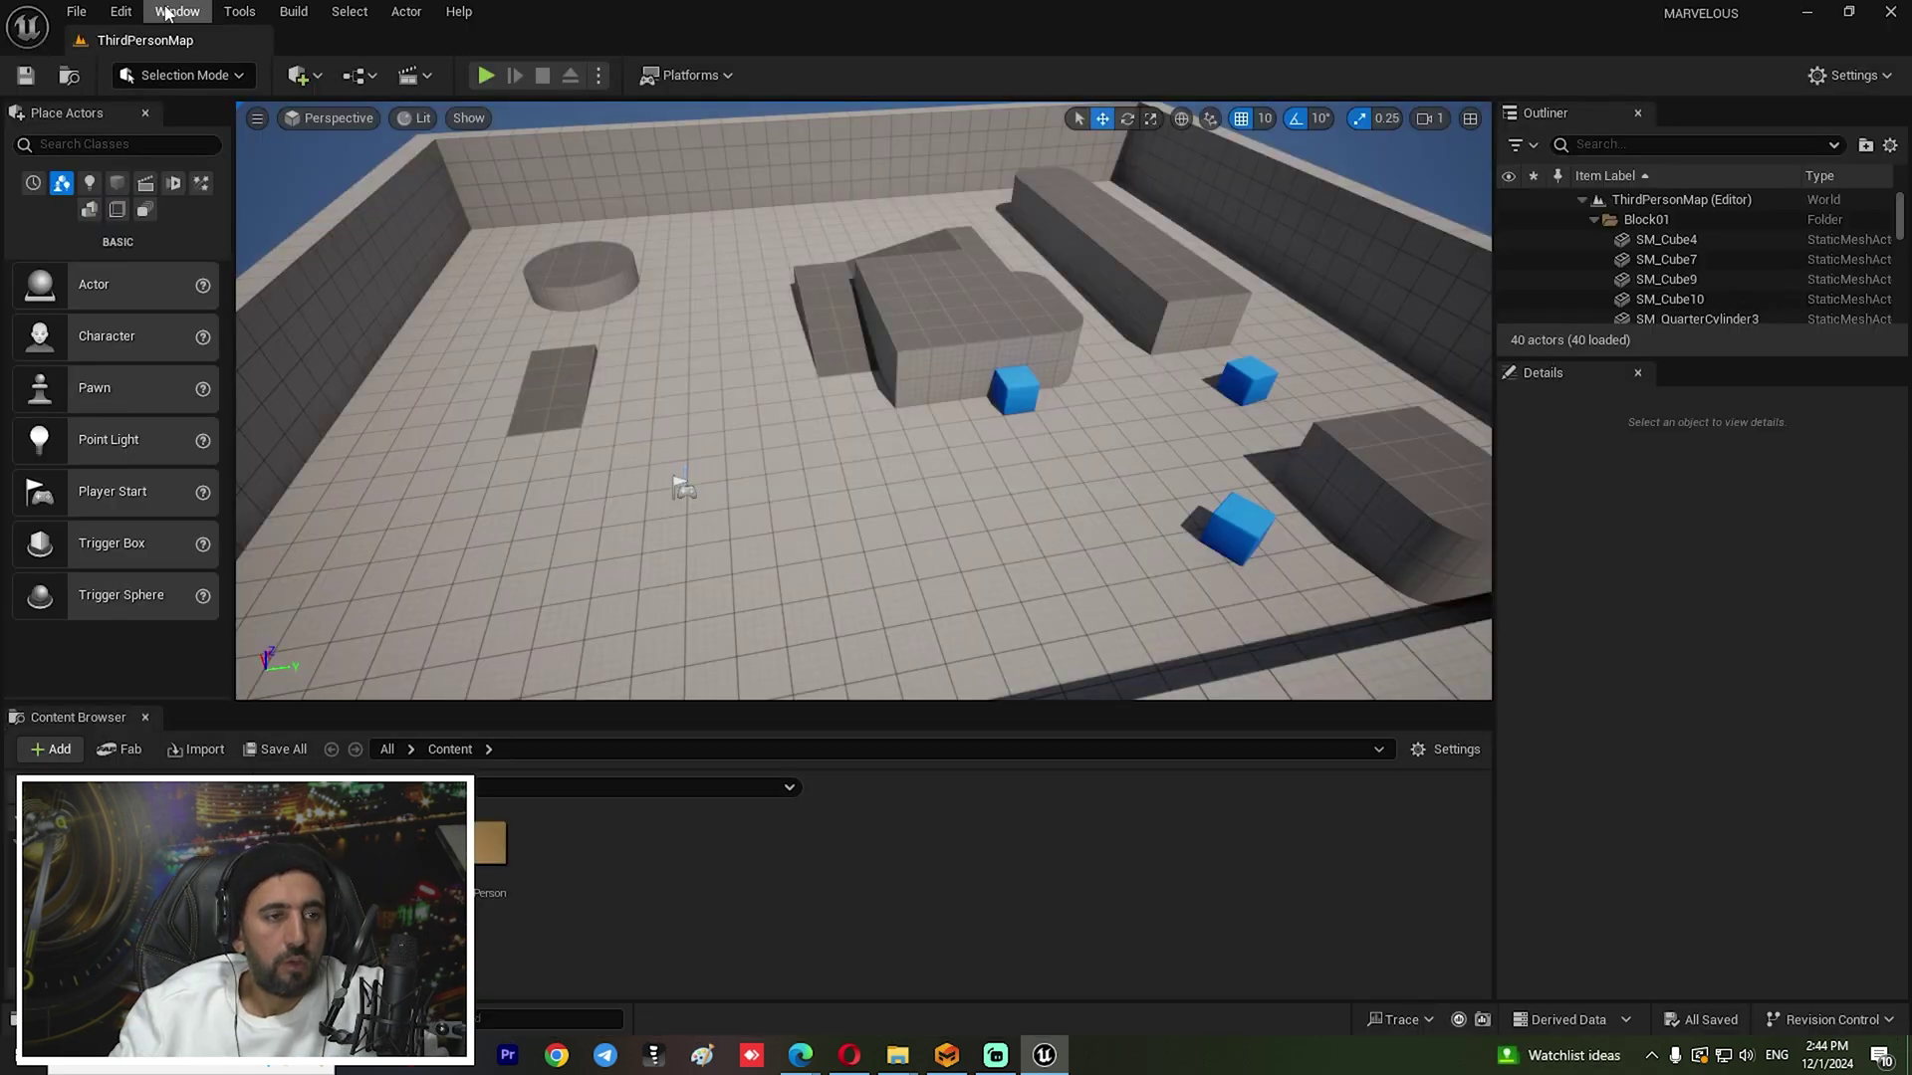
Find the CLO/Marvelous Designer LiveSync plugin by searching the project's plugins for "MARV" and enable it
click(169, 16)
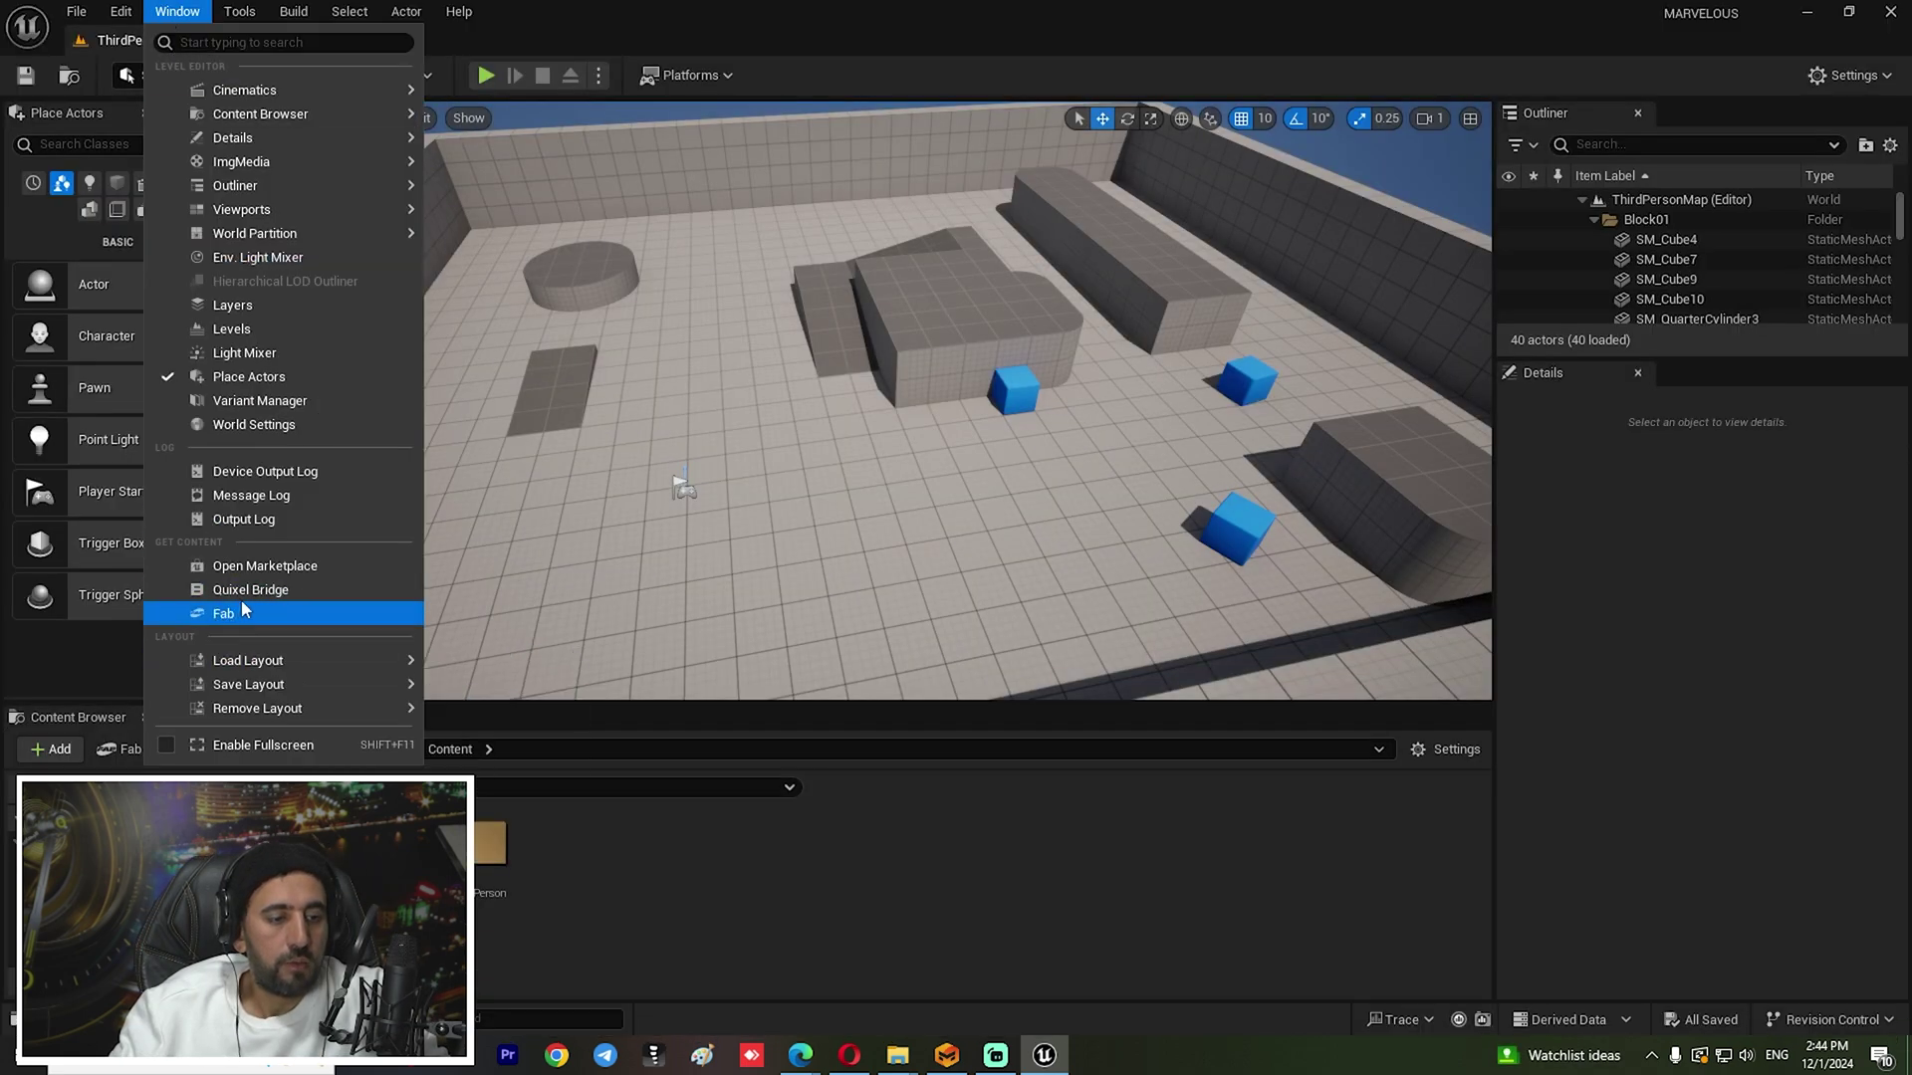
mouse_move(121, 11)
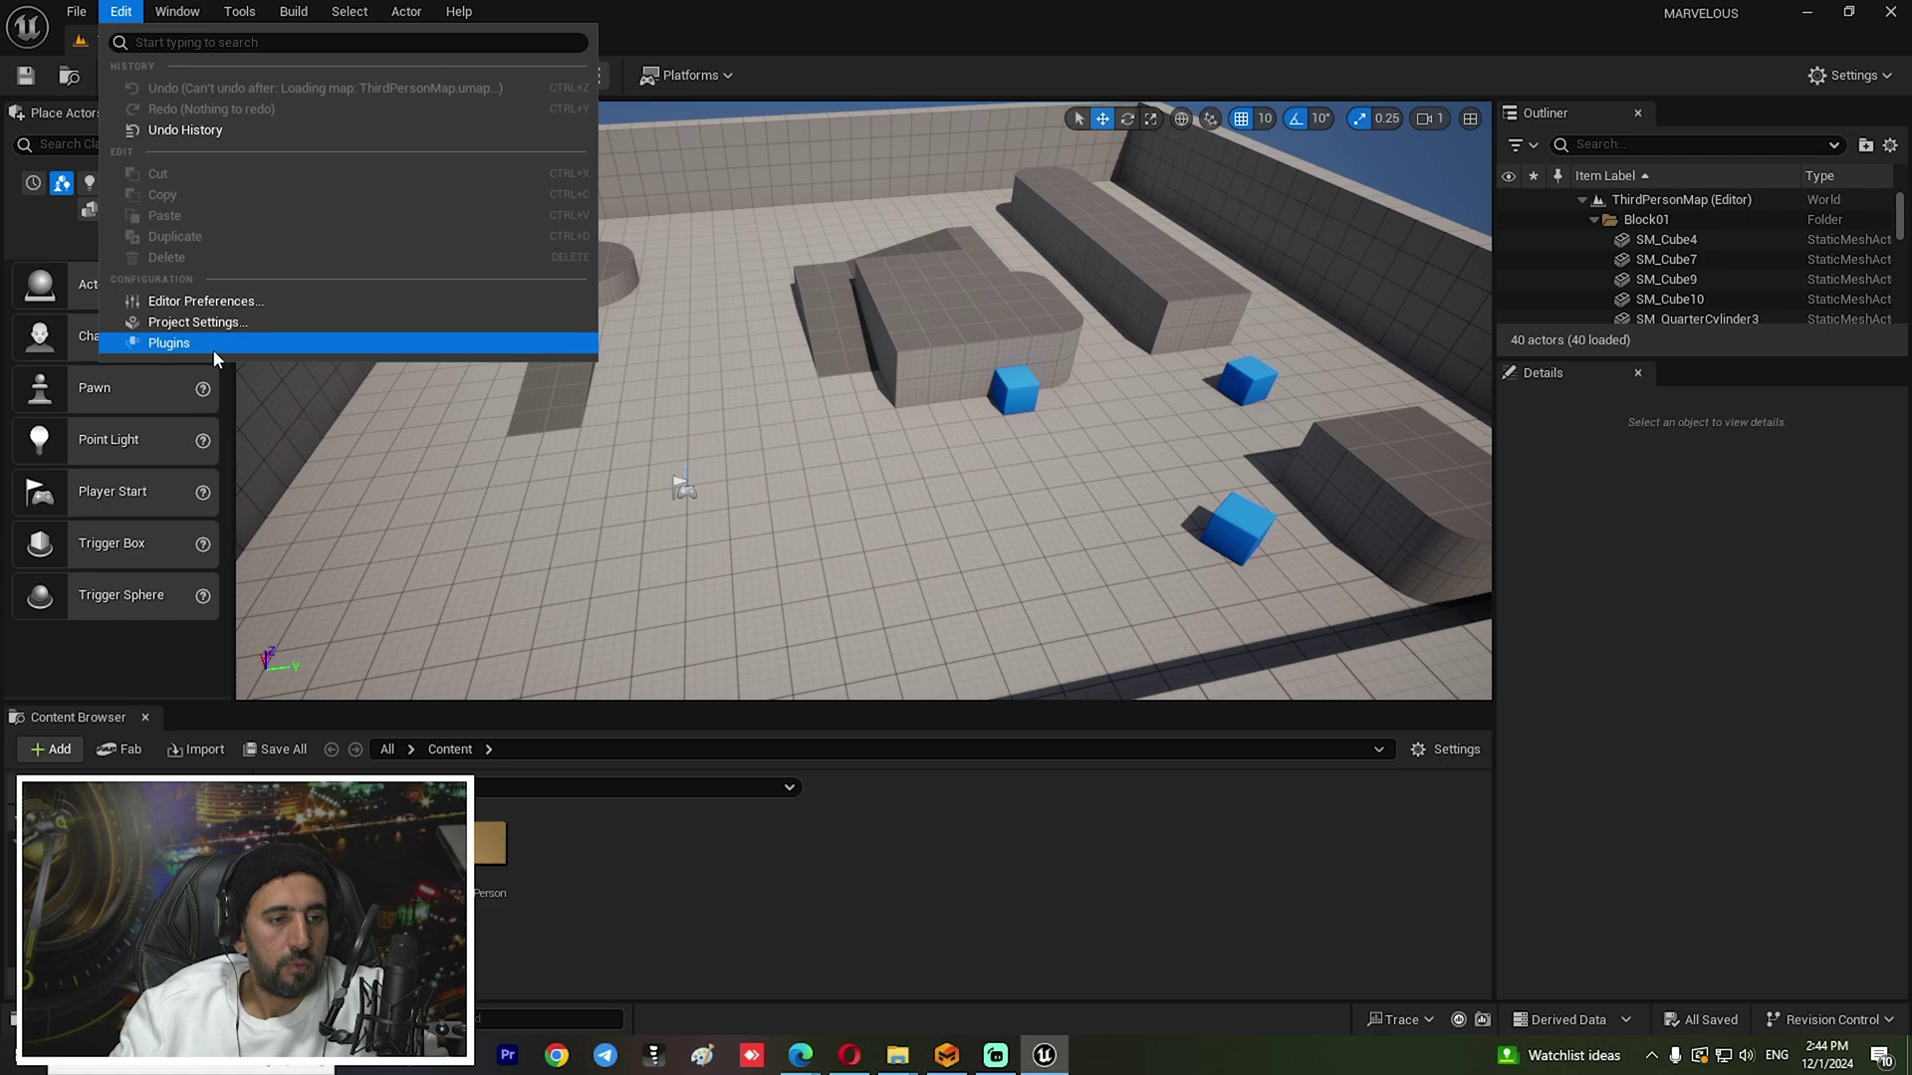
click(174, 341)
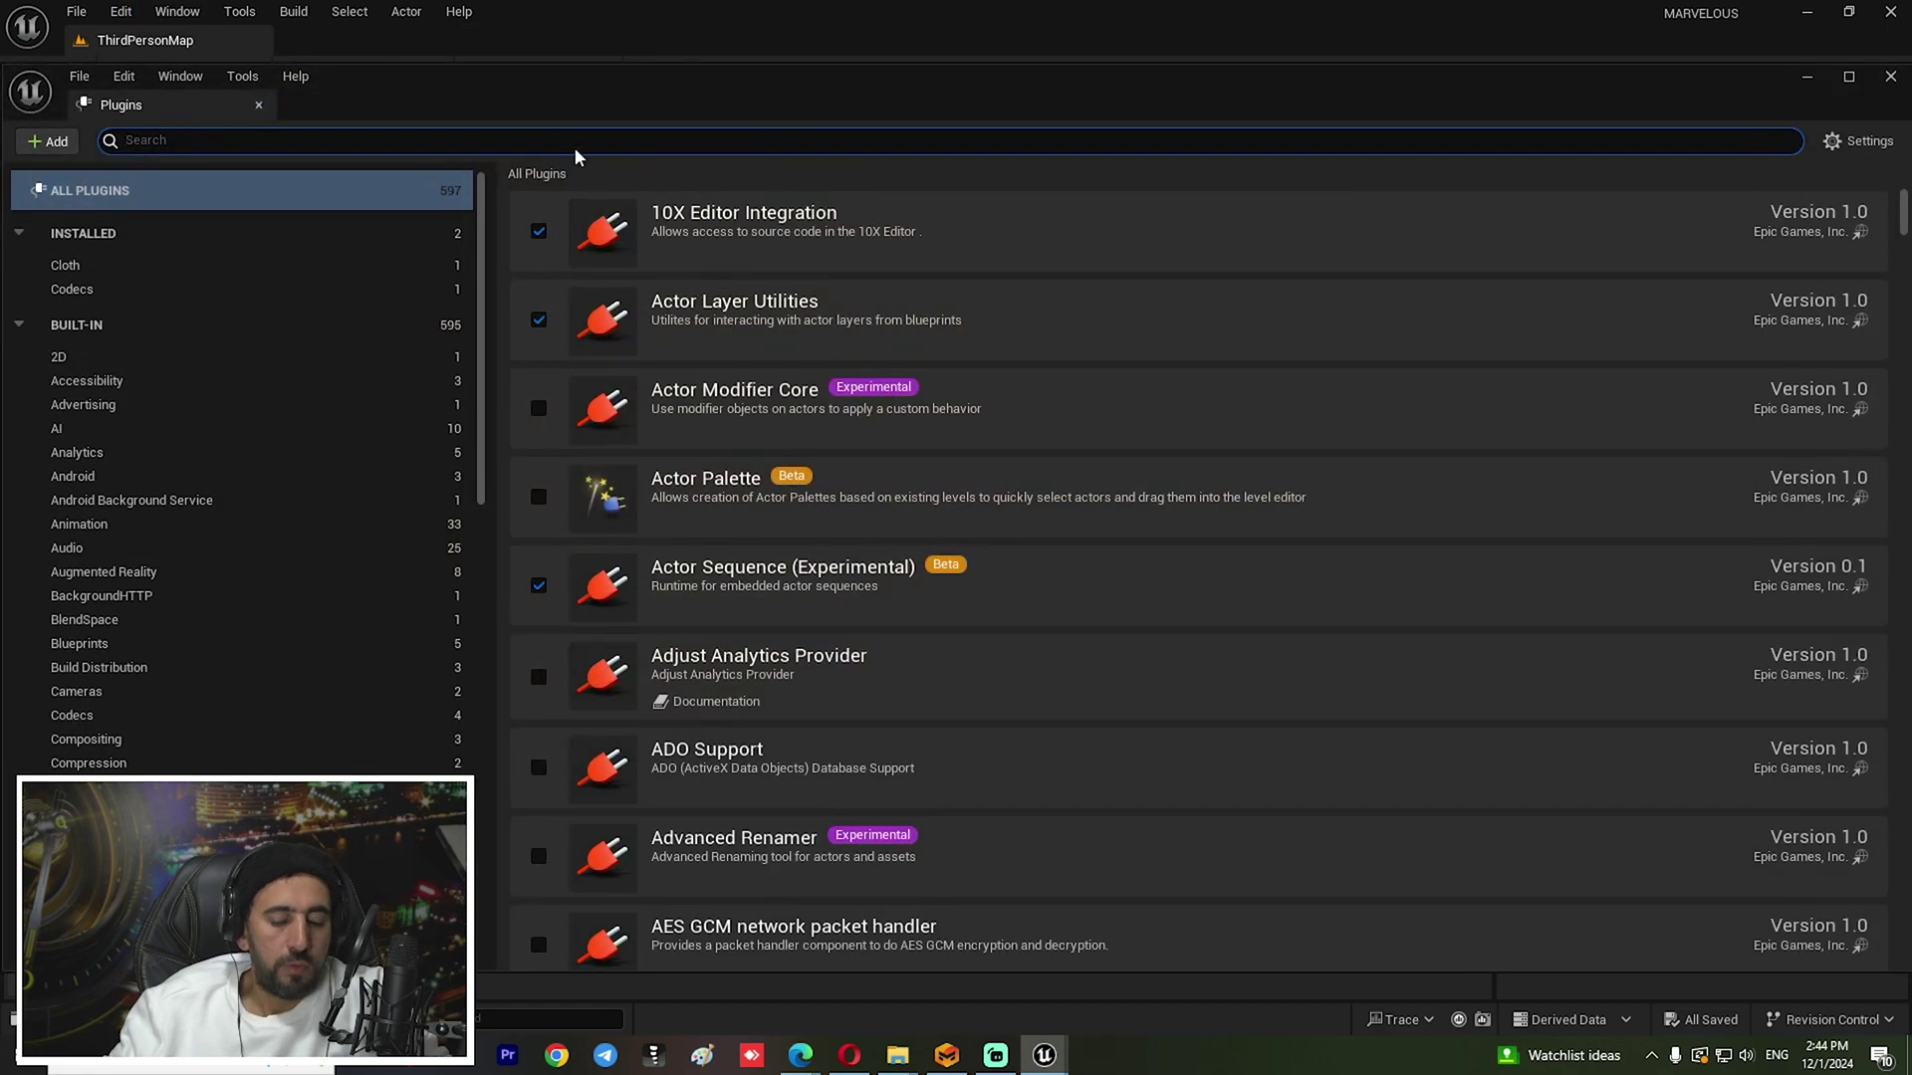
text(MARV)
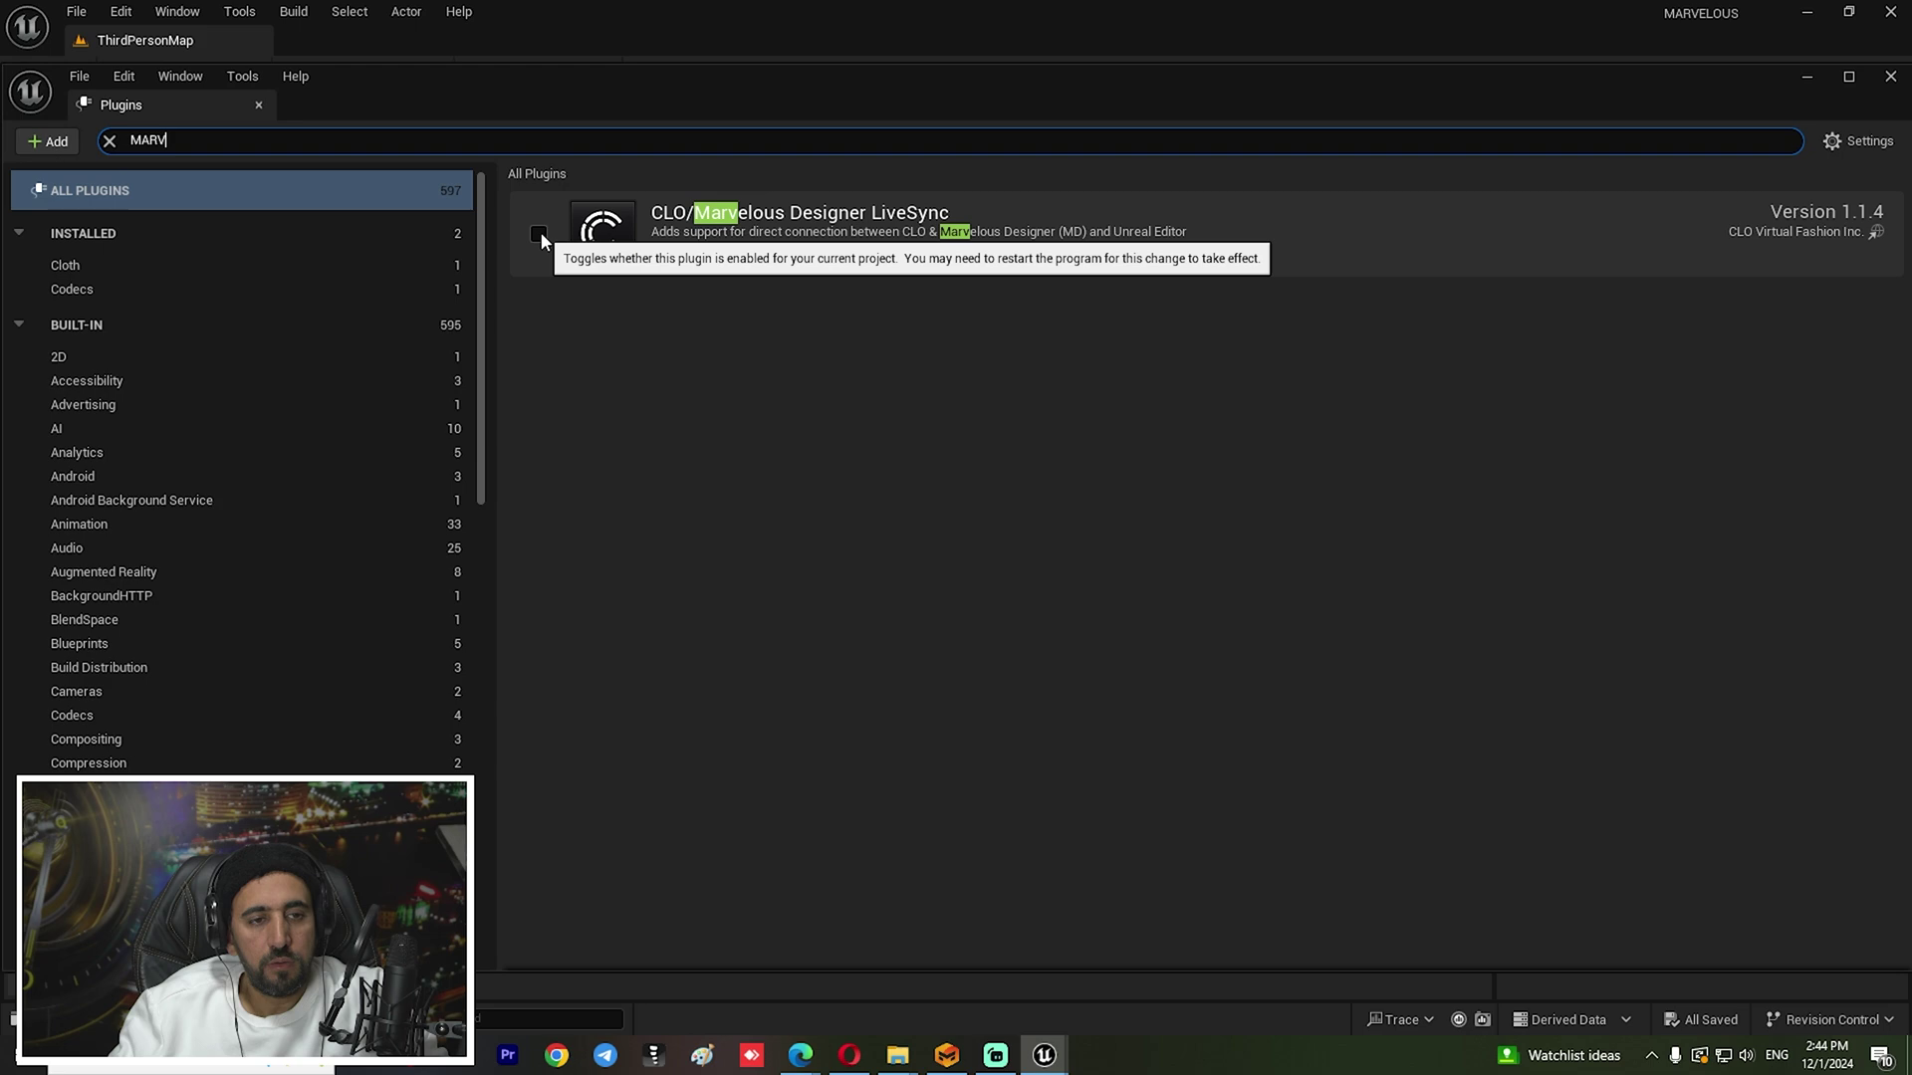
click(539, 234)
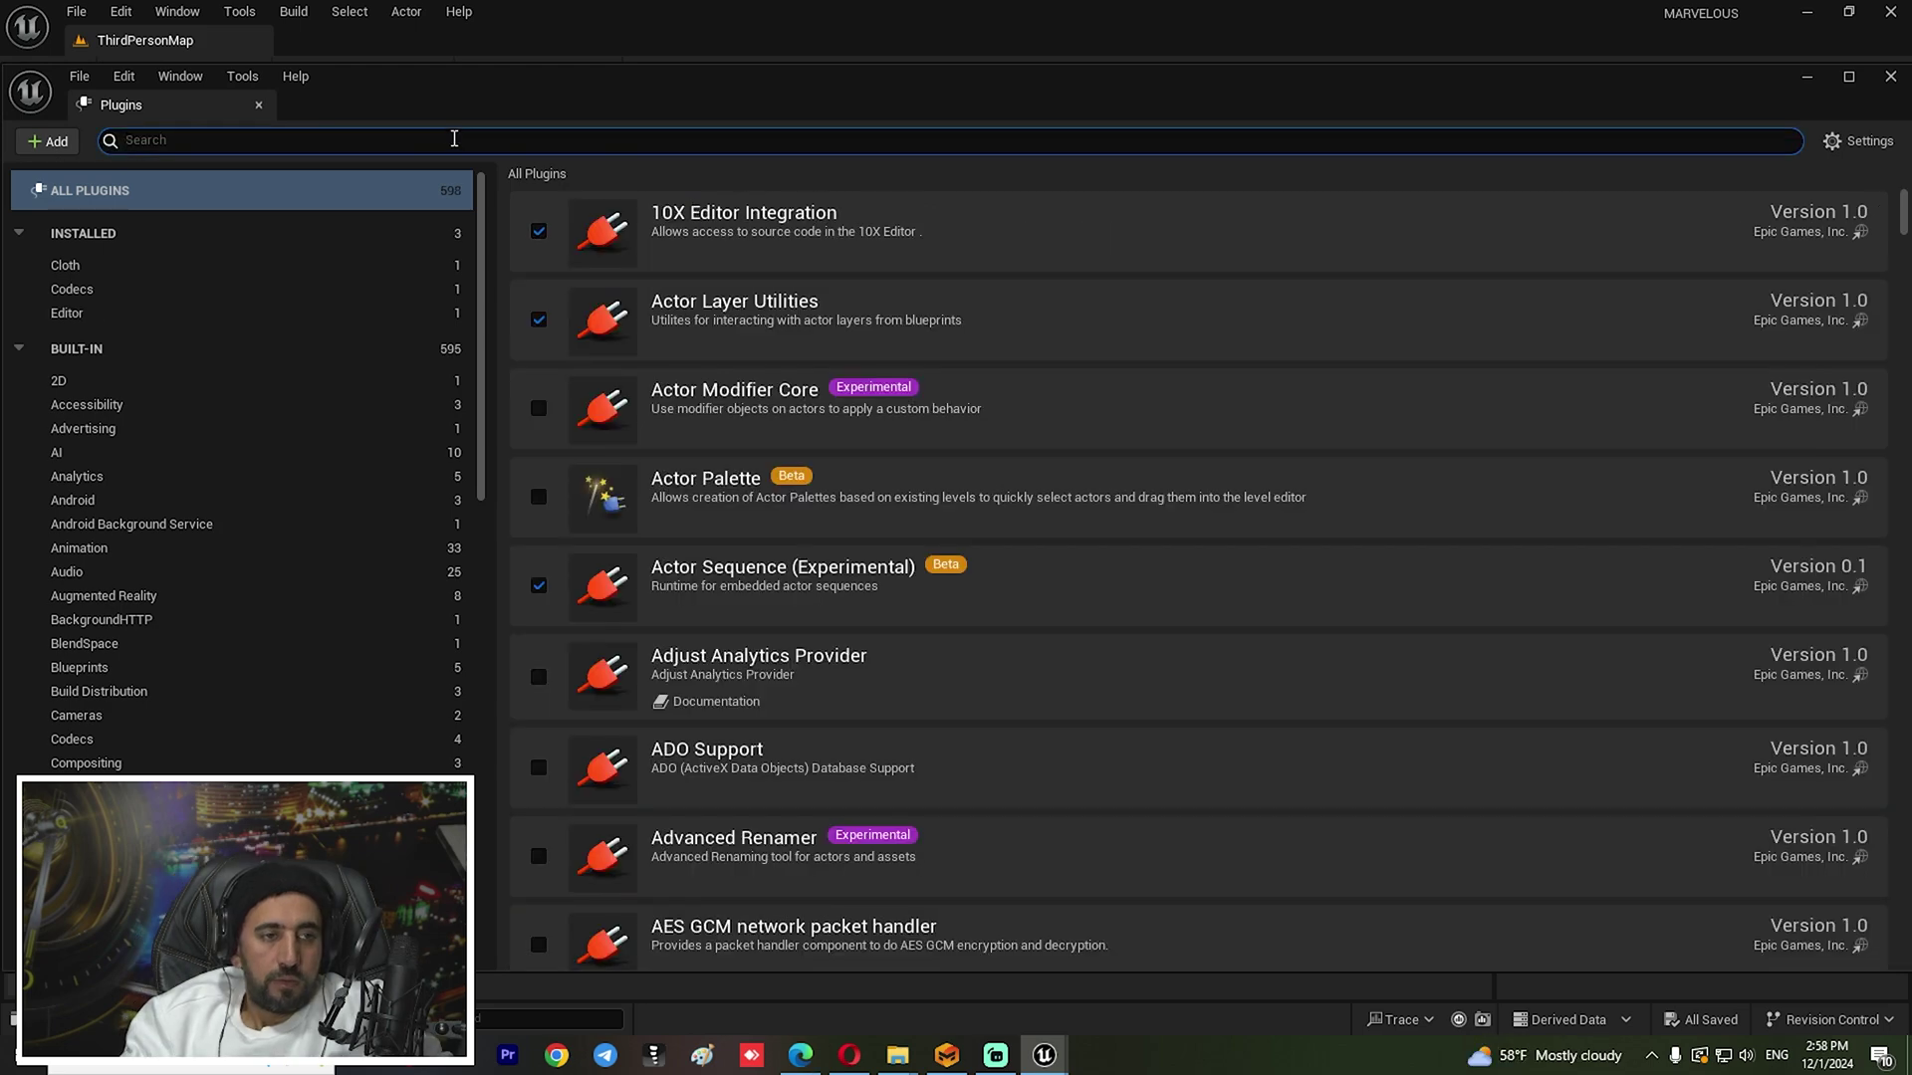
Search the plugins for "substance", enable Substance in UE5, and restart the editor
text(substance)
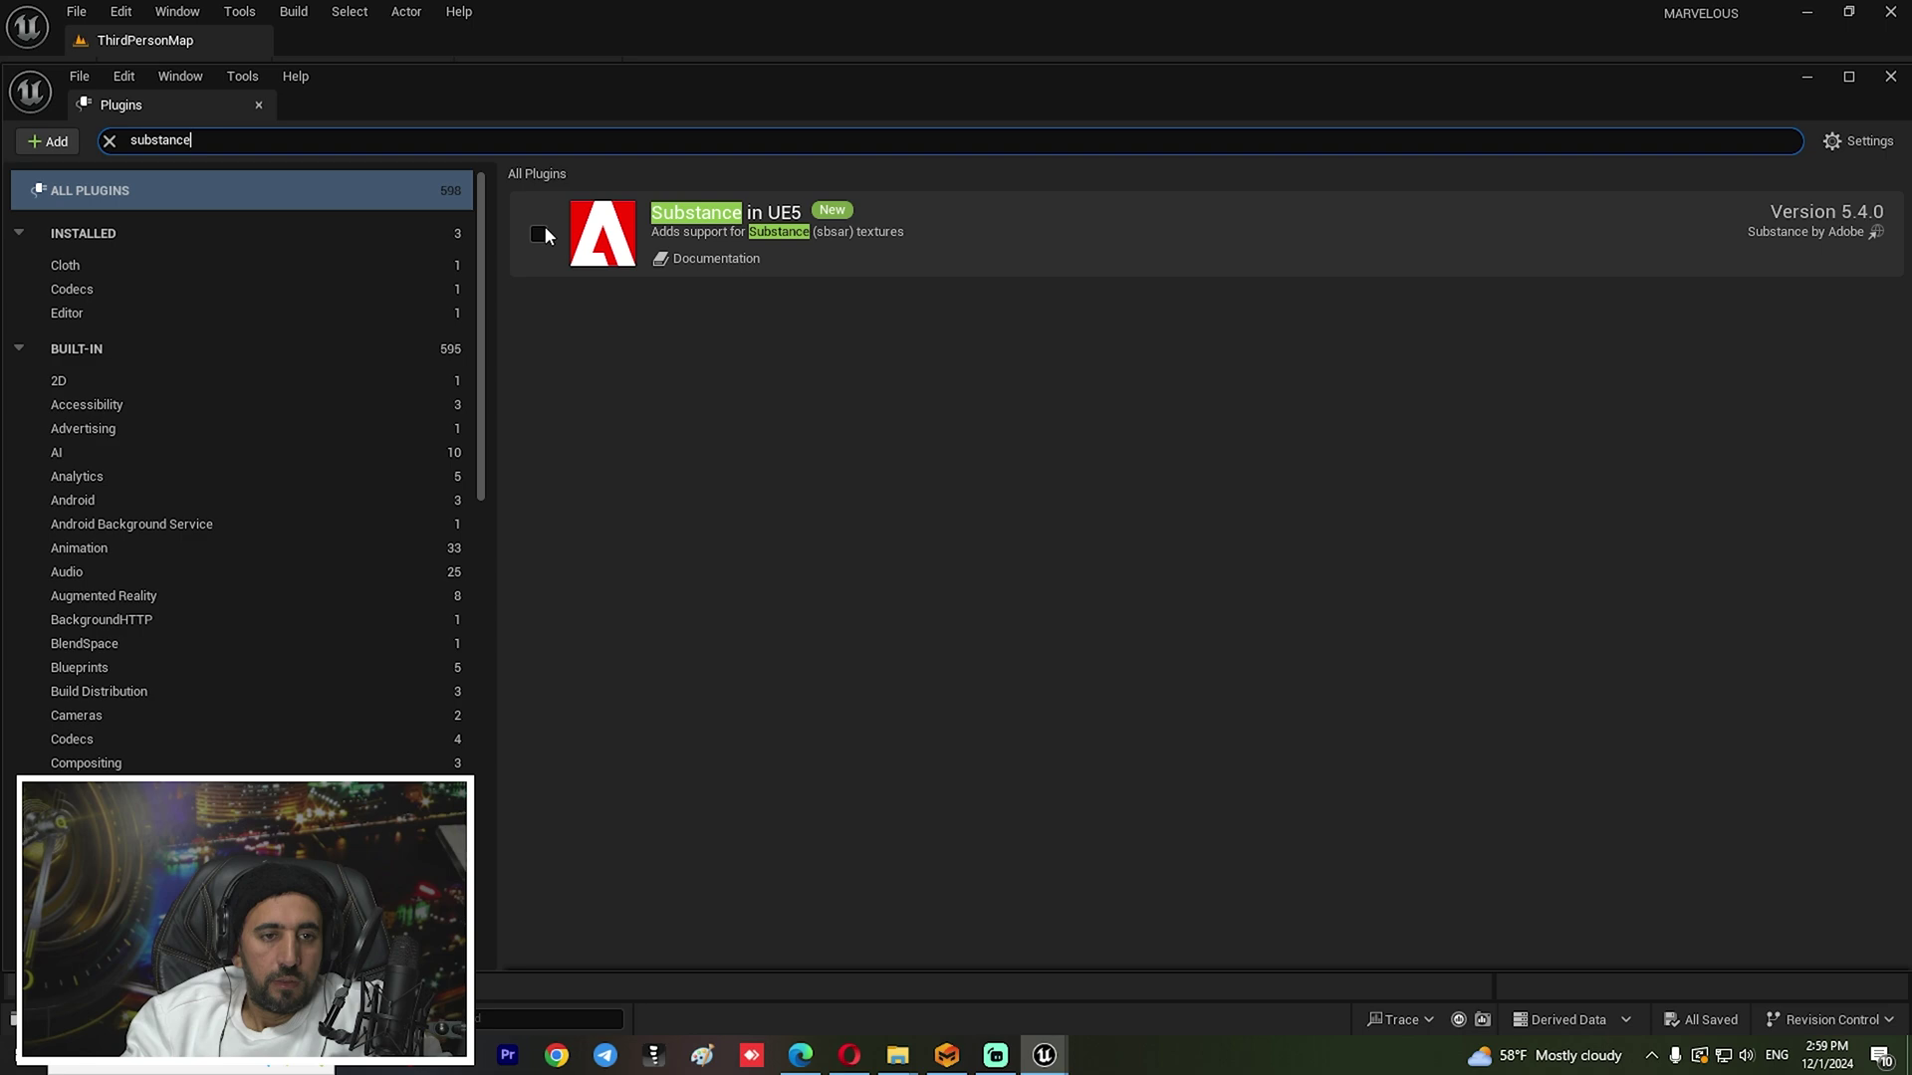
click(541, 235)
click(1824, 924)
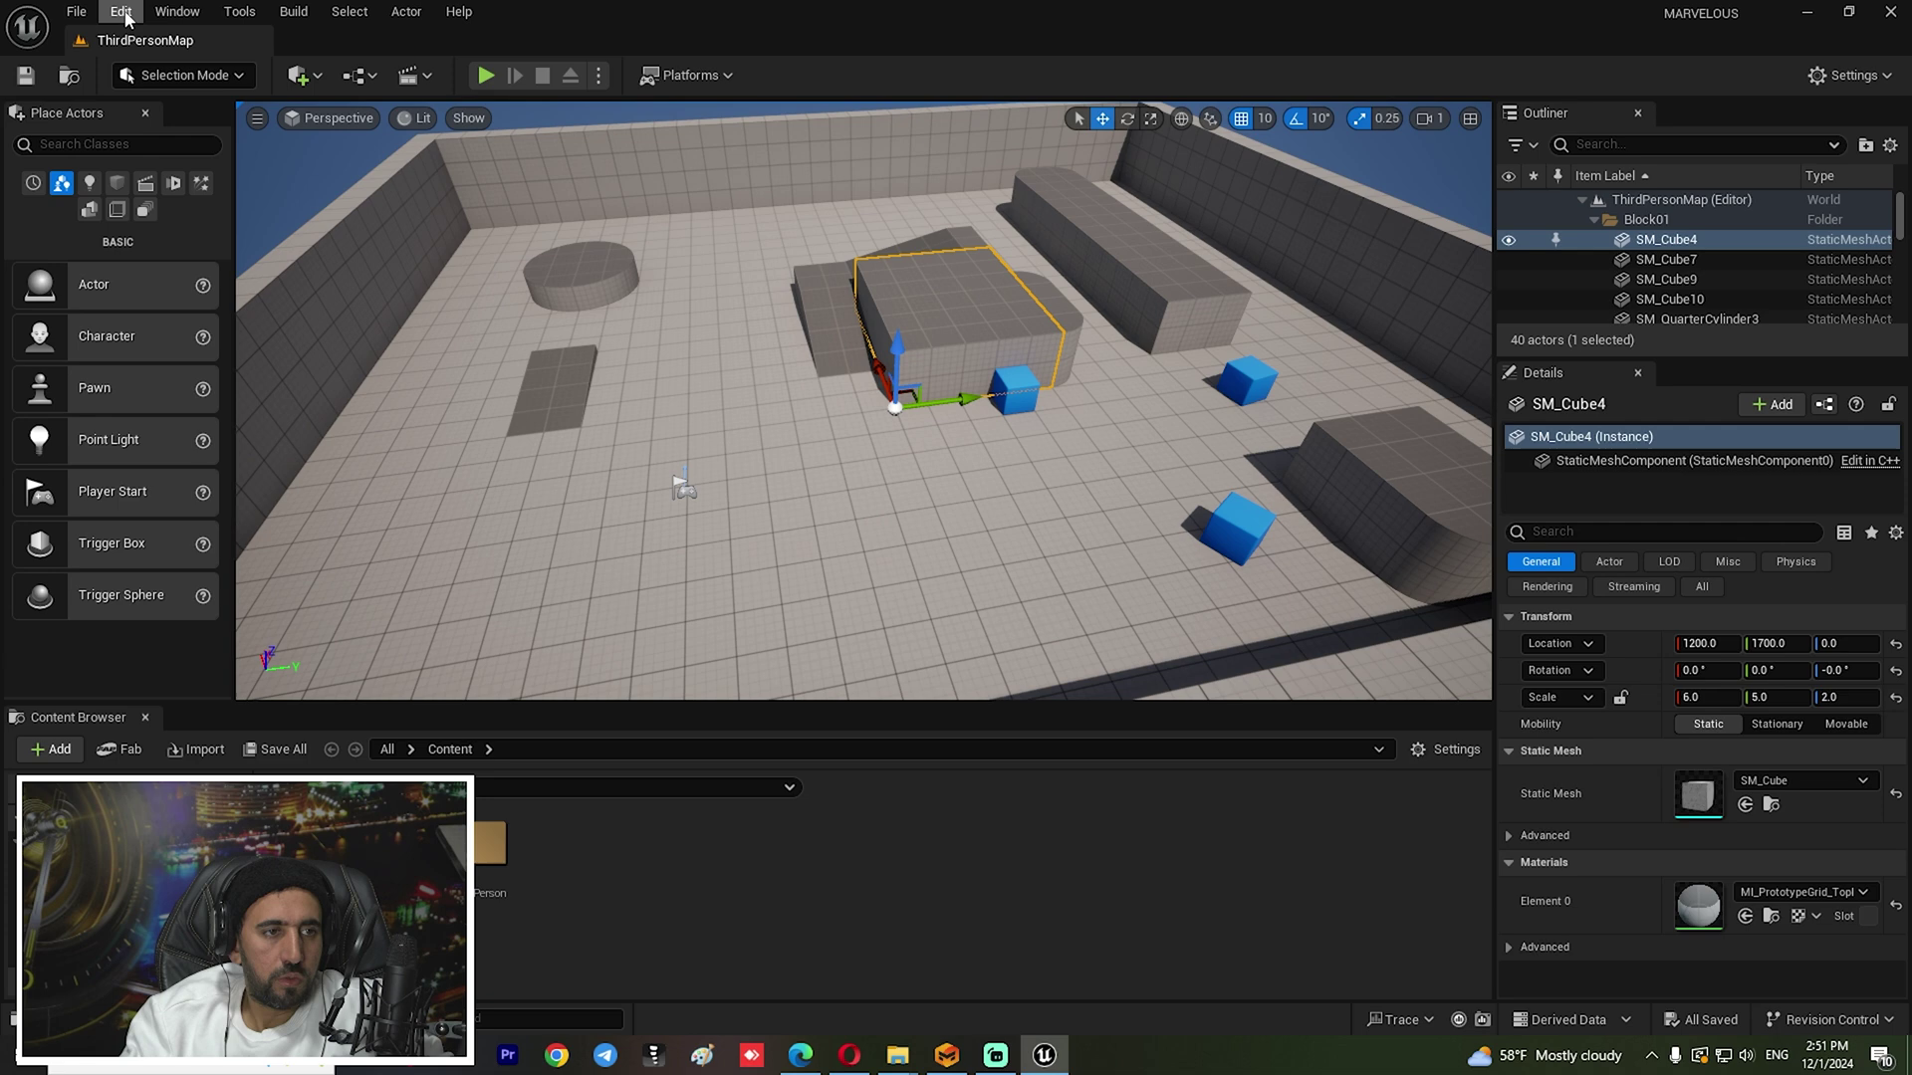
In the project settings for the Windows platform, open the Default RHI choices under Targeted RHIs
click(120, 11)
click(227, 319)
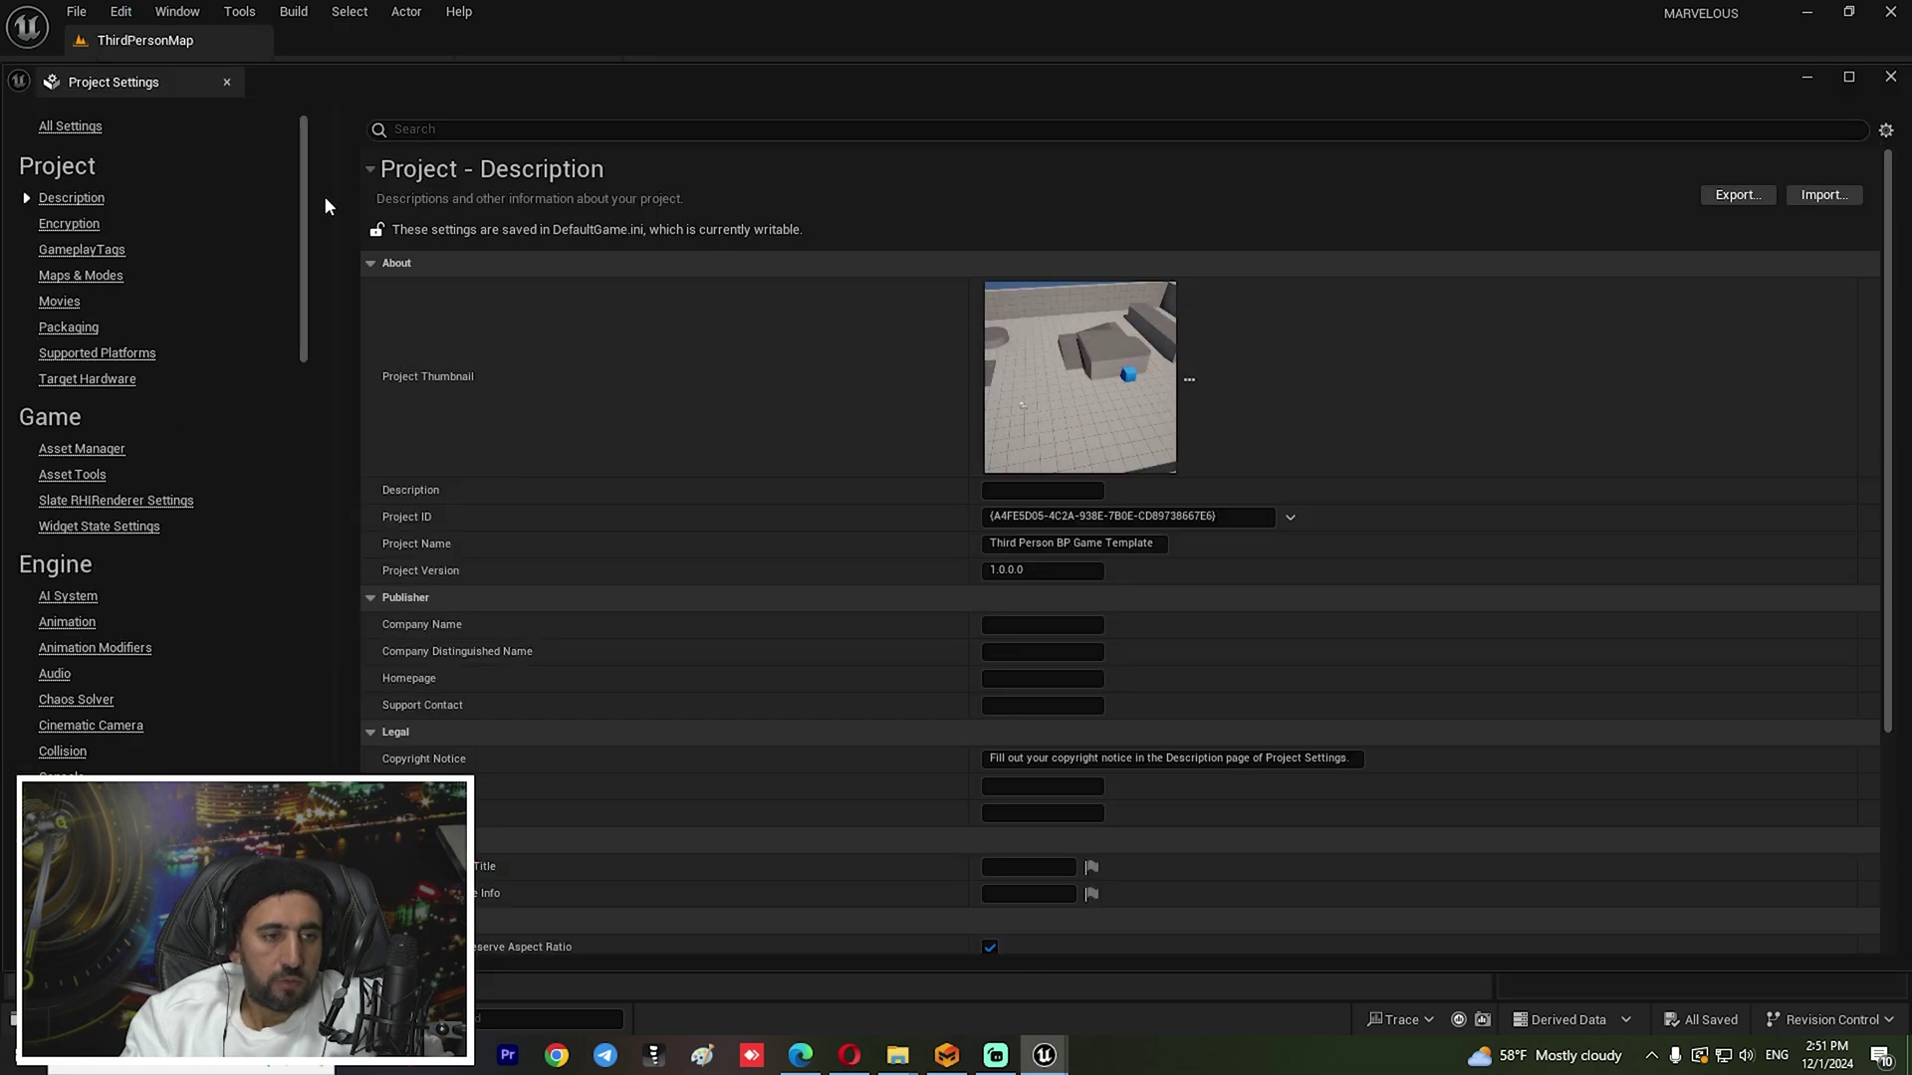
drag(305, 233, 319, 697)
scroll(115, 665, down, 3)
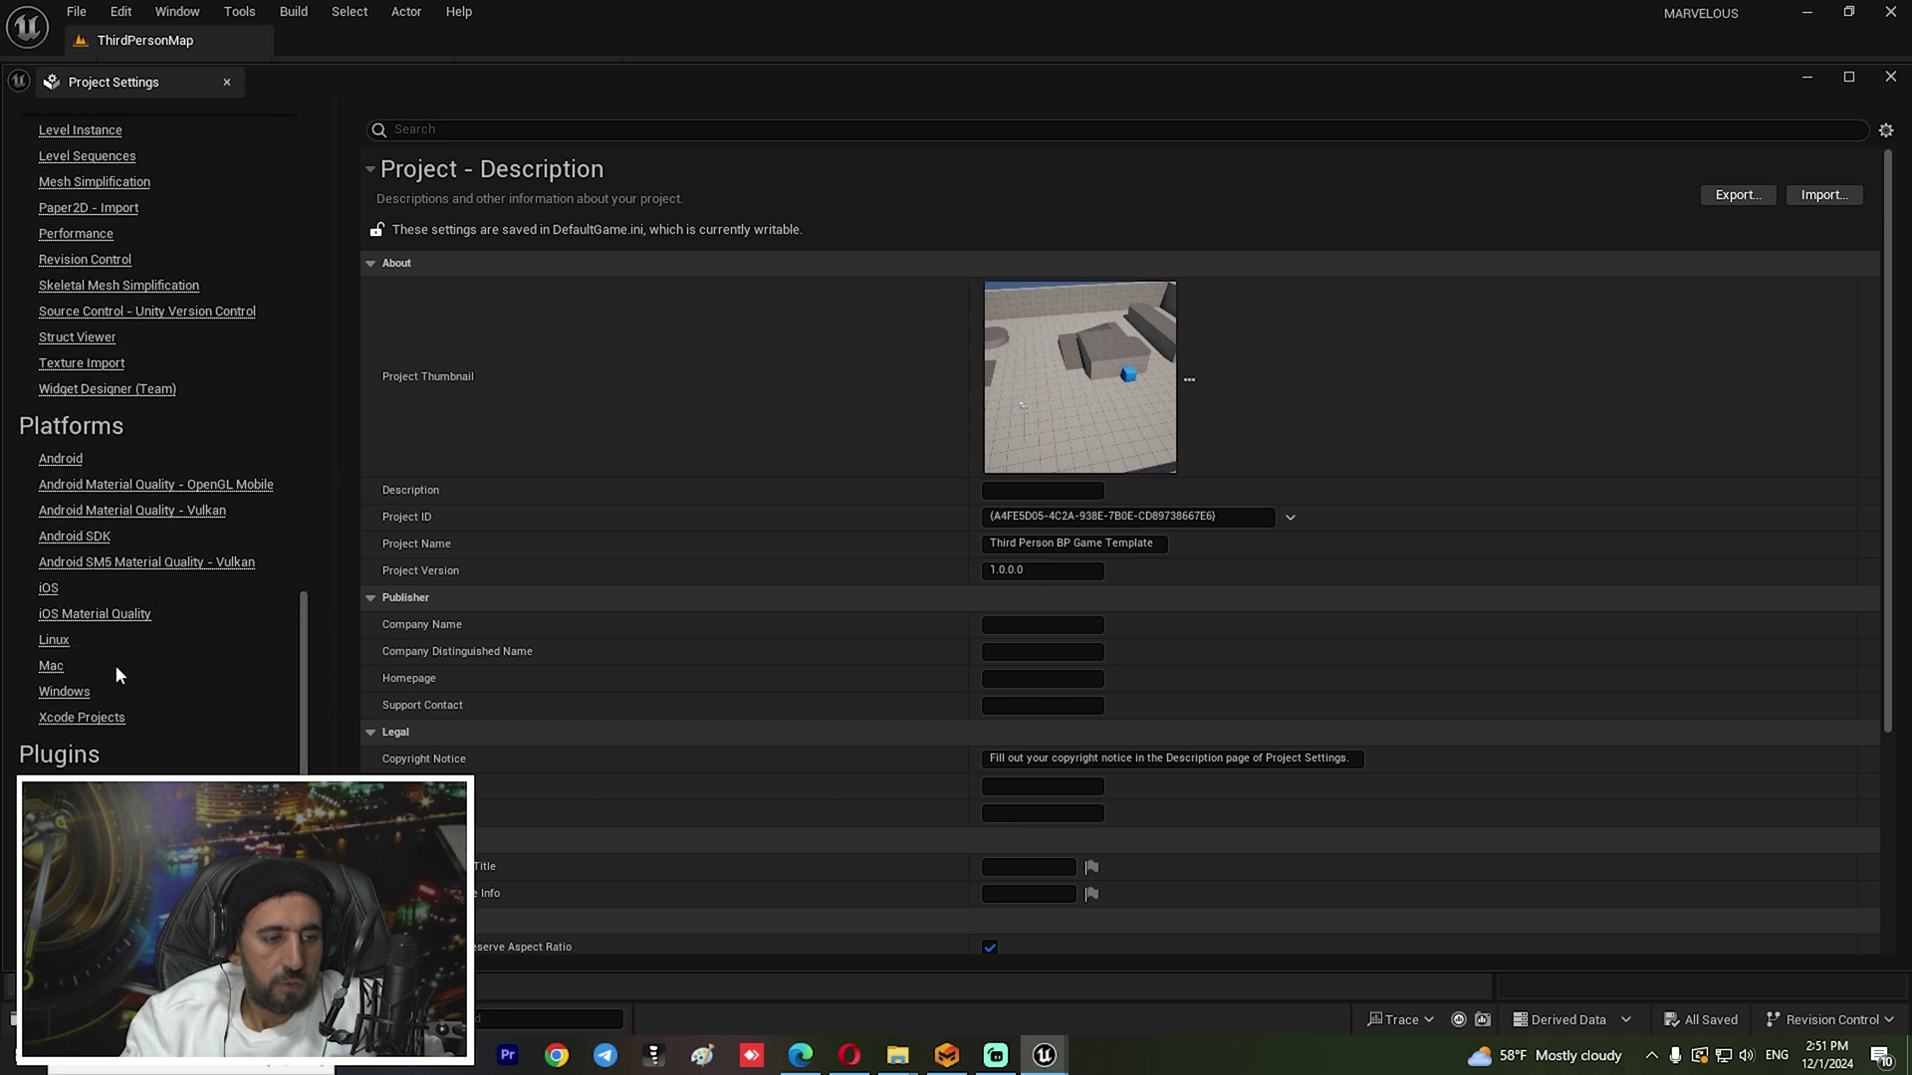
click(52, 692)
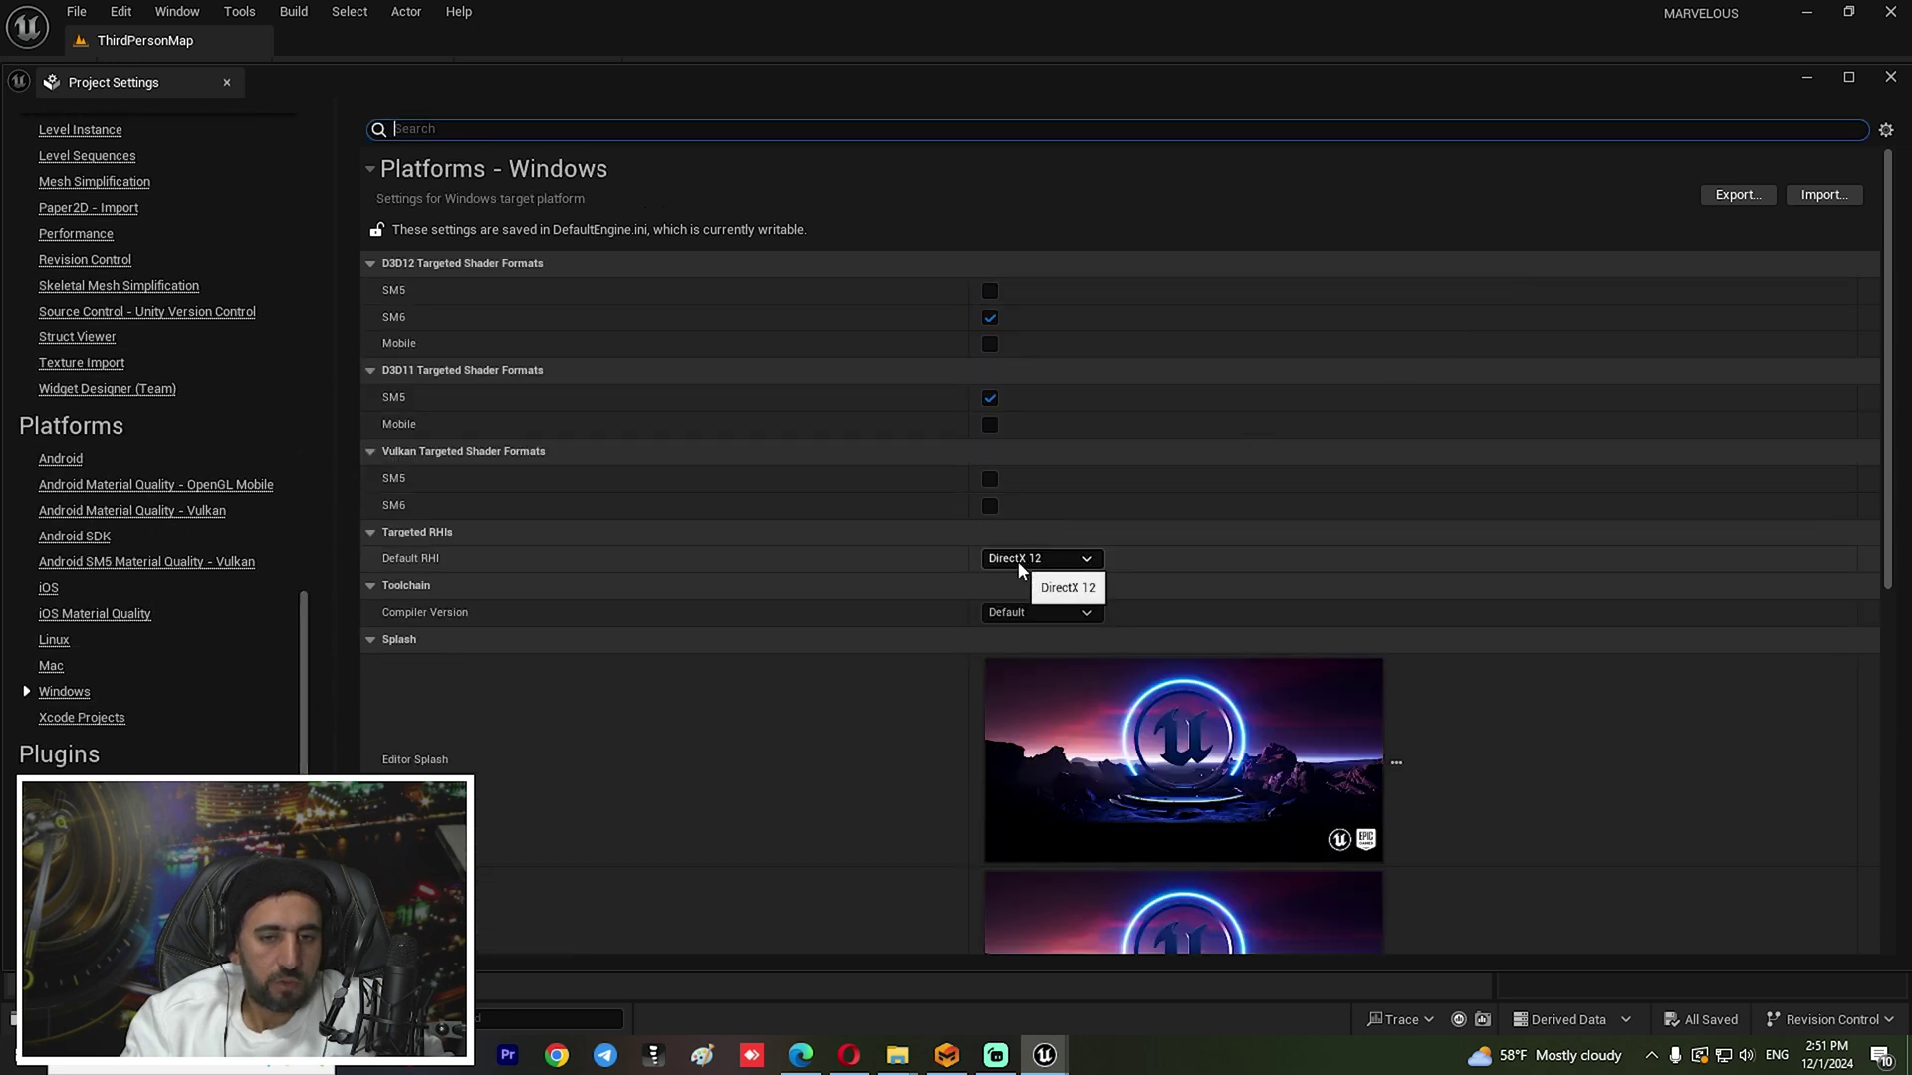
click(1018, 563)
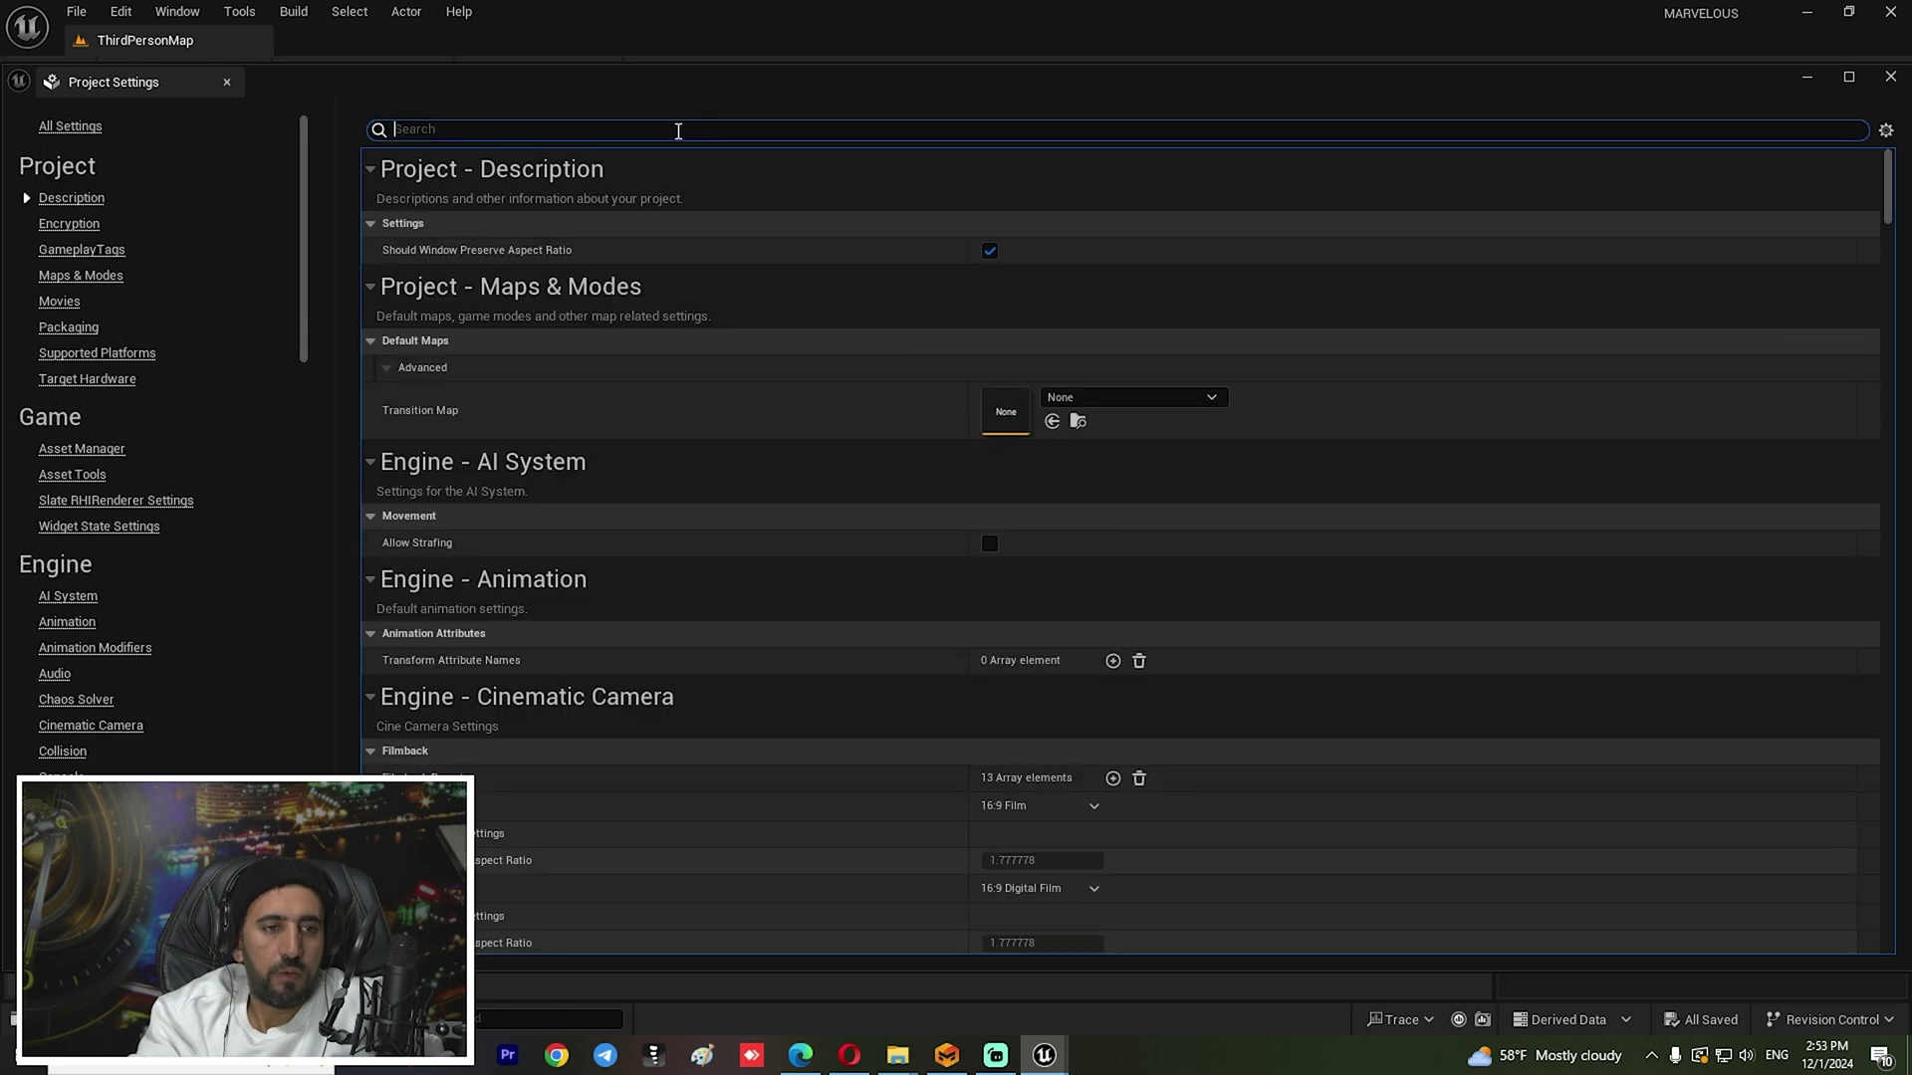
Search the project settings for "transluc" and turn on Enable Order Independent Transparency (Experimental)
text(transluc)
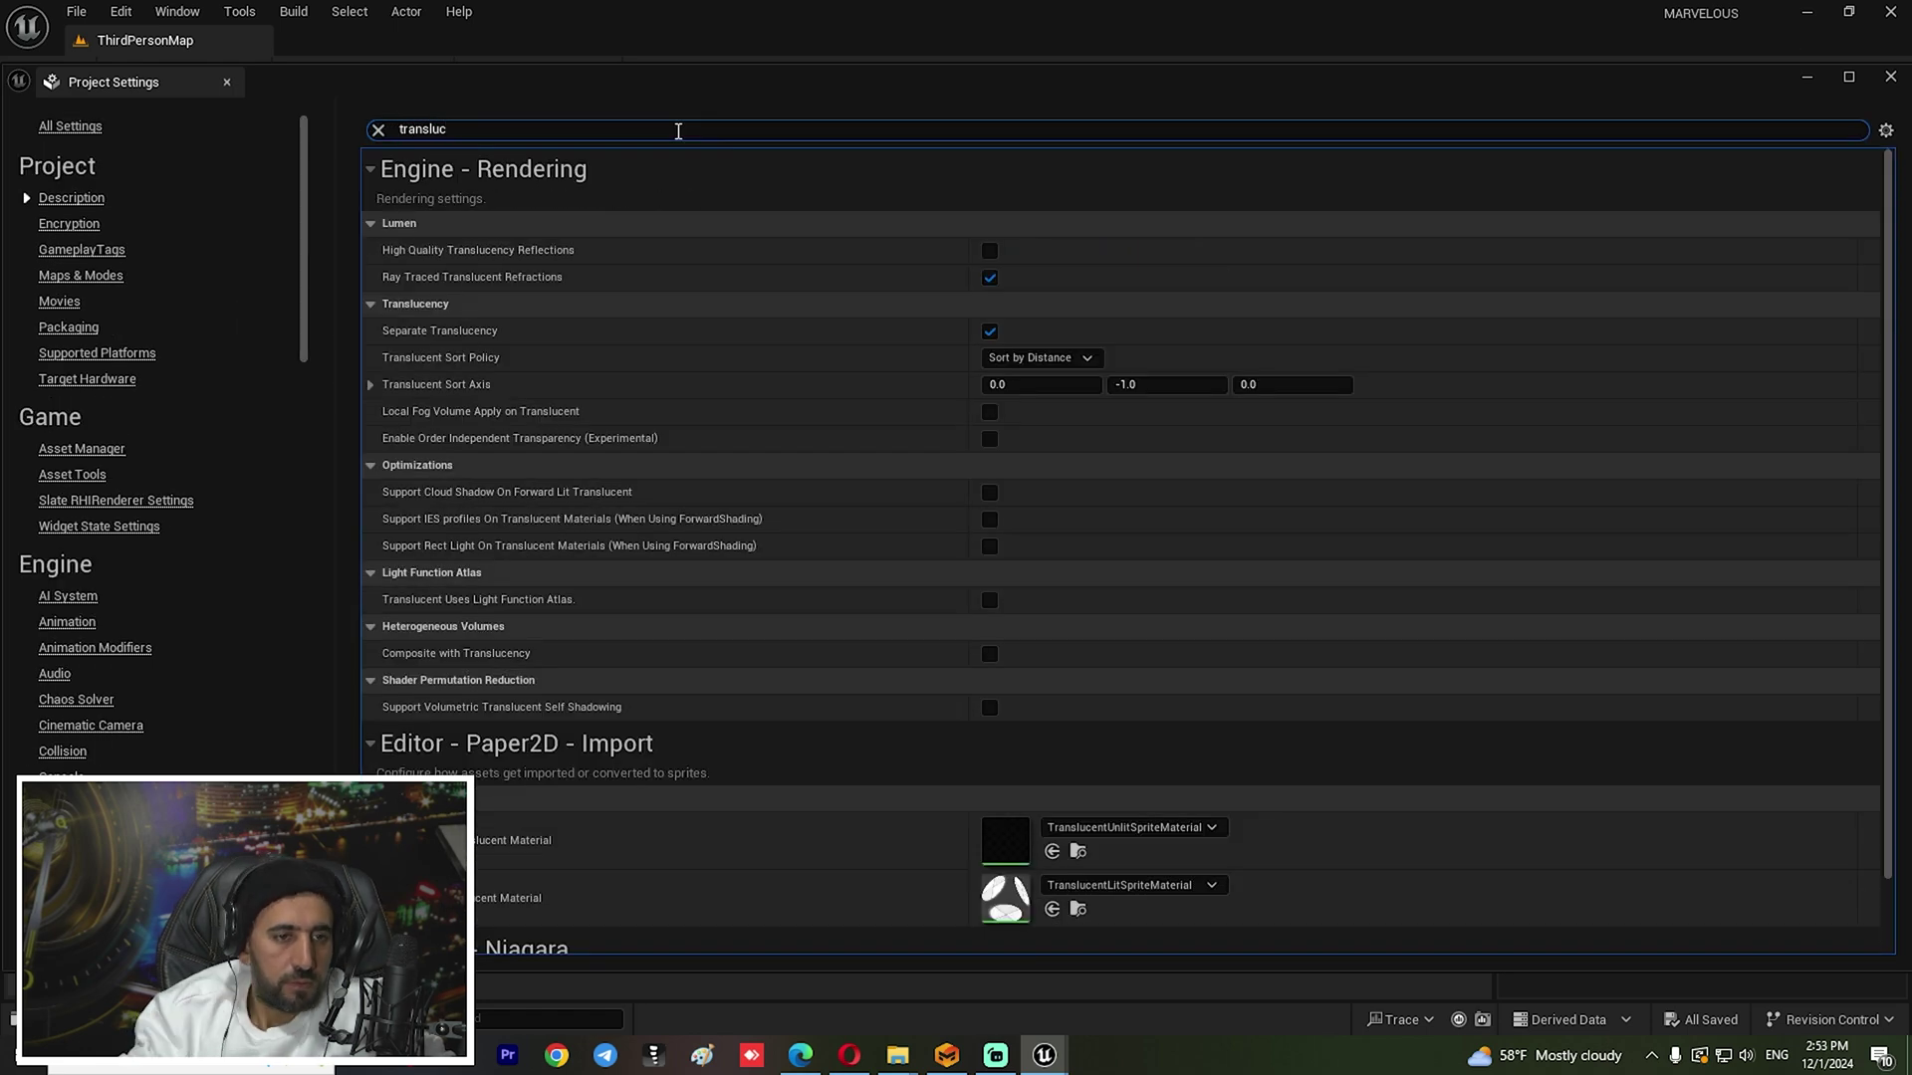
click(990, 440)
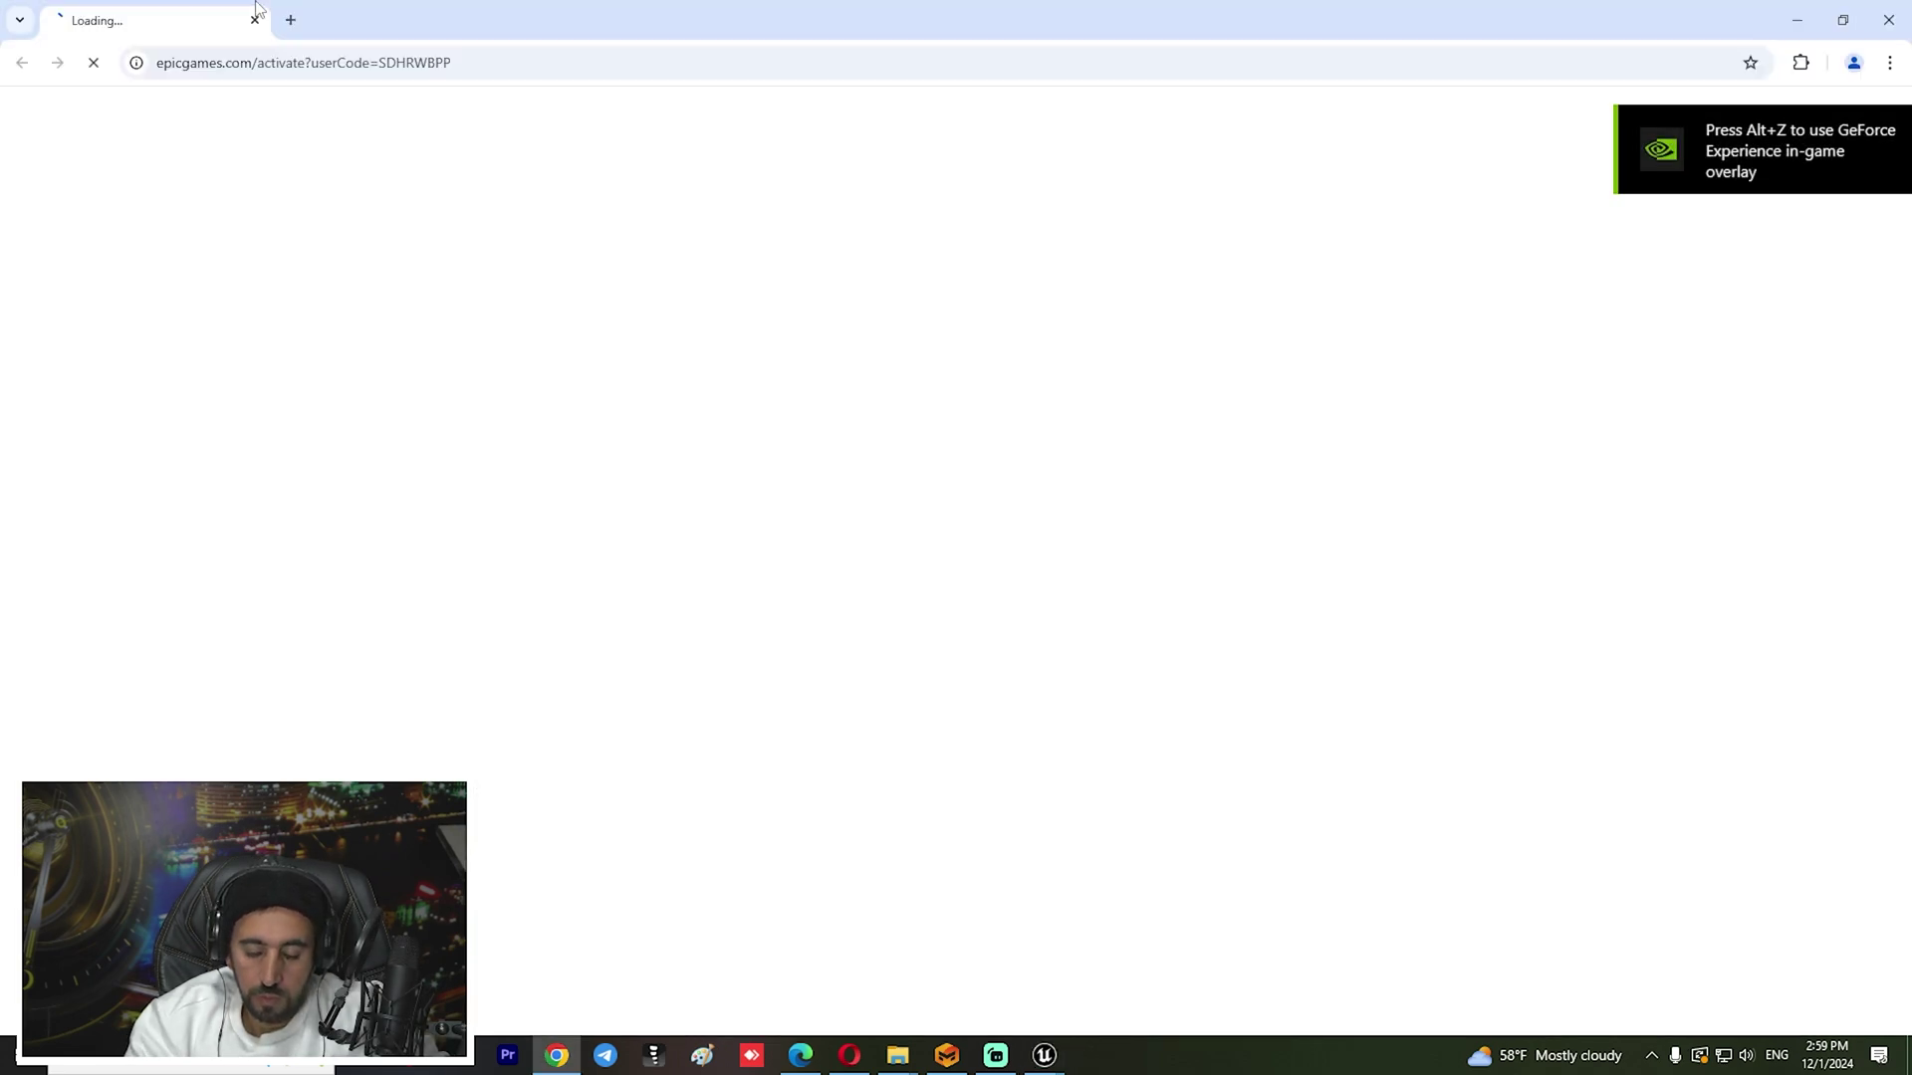
Close the Epic Games activation page in the browser and open the CLO/MD LiveSync Editor in Unreal Engine
click(255, 19)
click(177, 11)
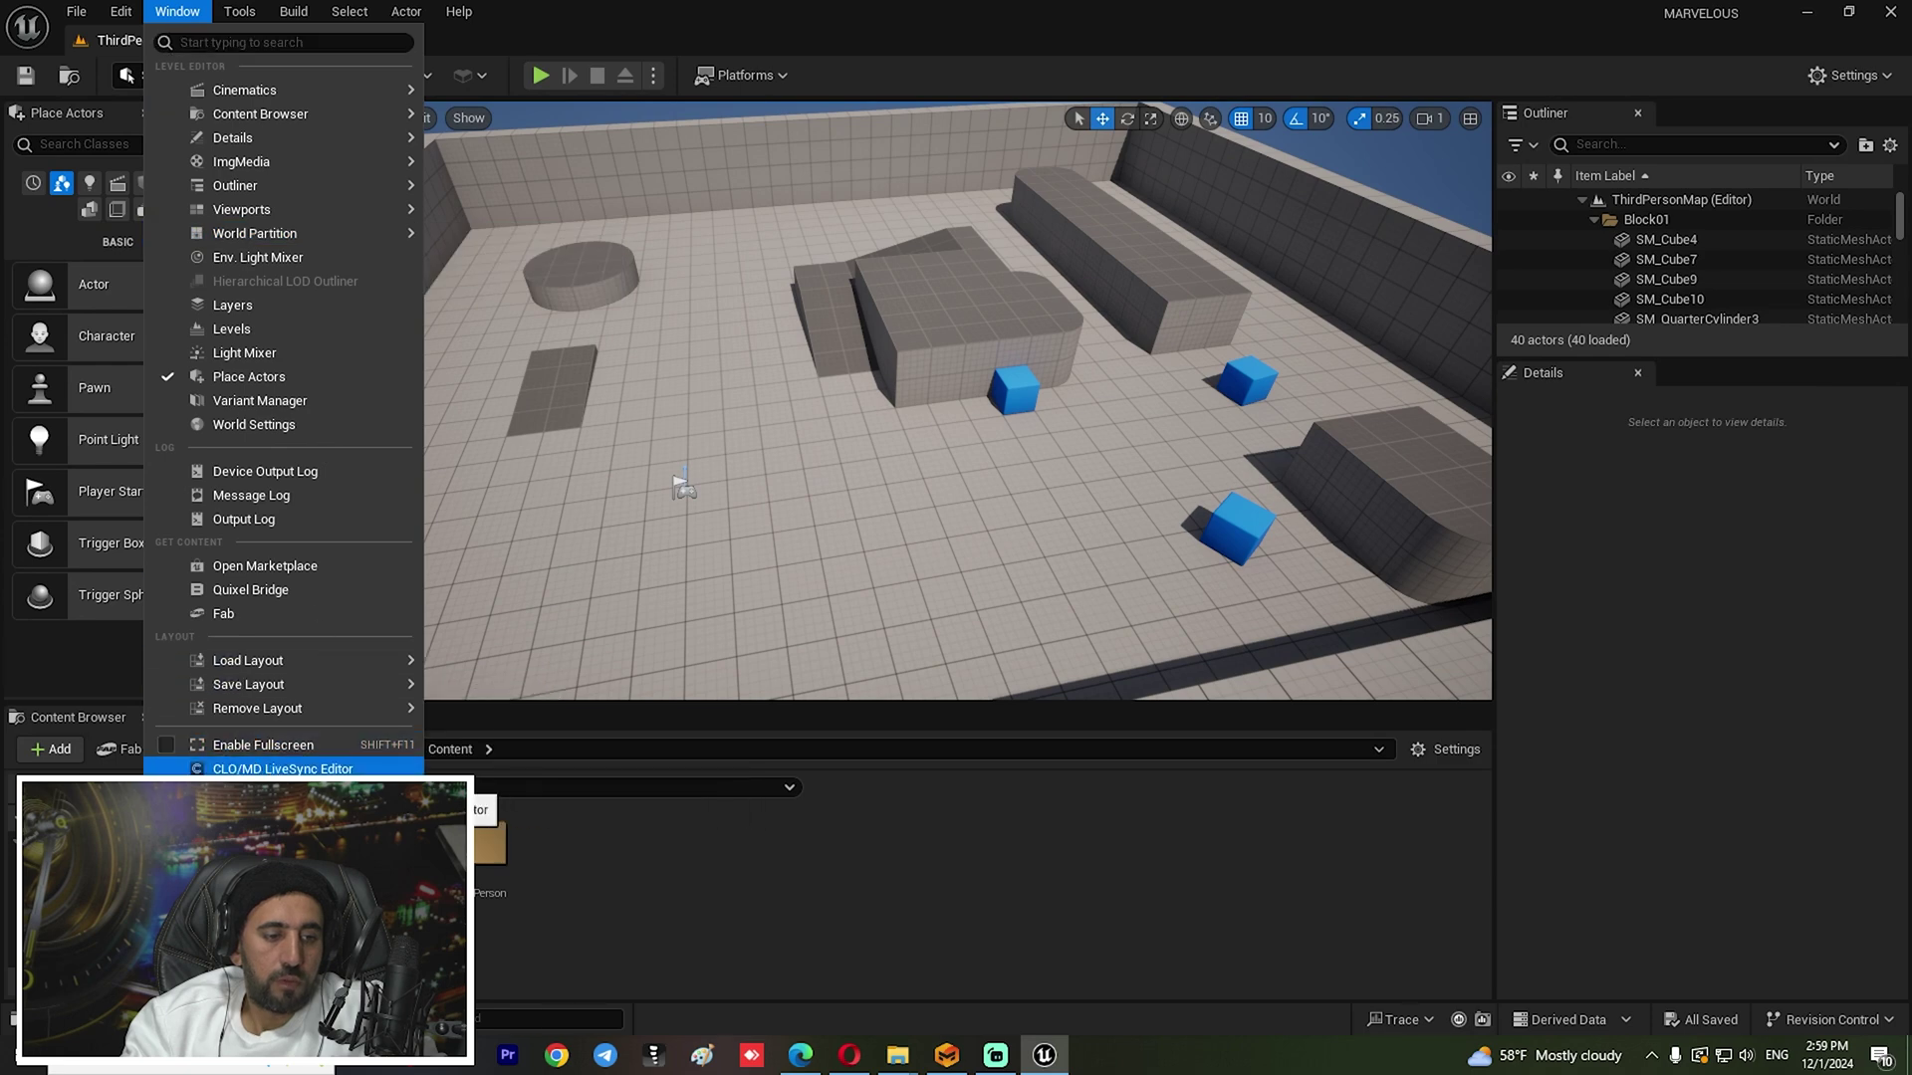
click(248, 769)
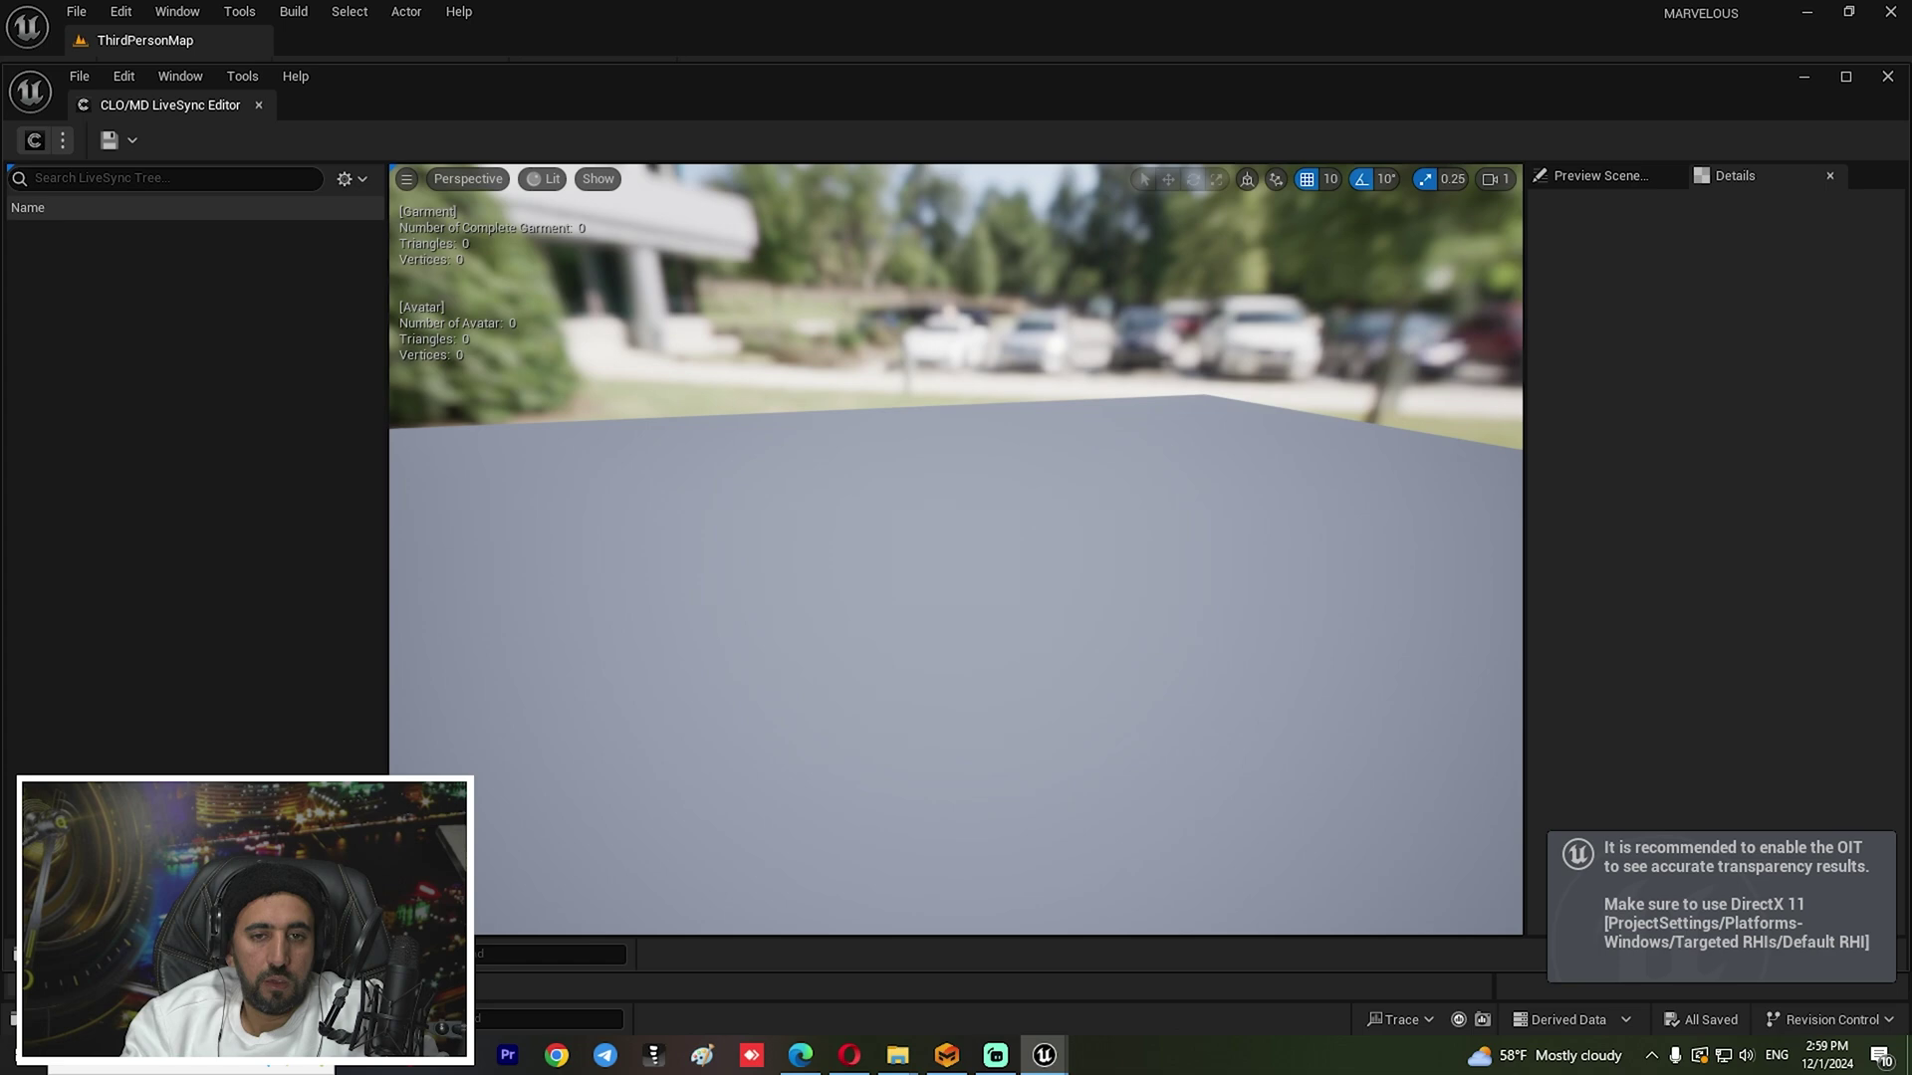
Check the T-shirt garment on the avatar in Marvelous Designer, and return to the CLO/MD LiveSync Editor to look around its preview scene
click(947, 1055)
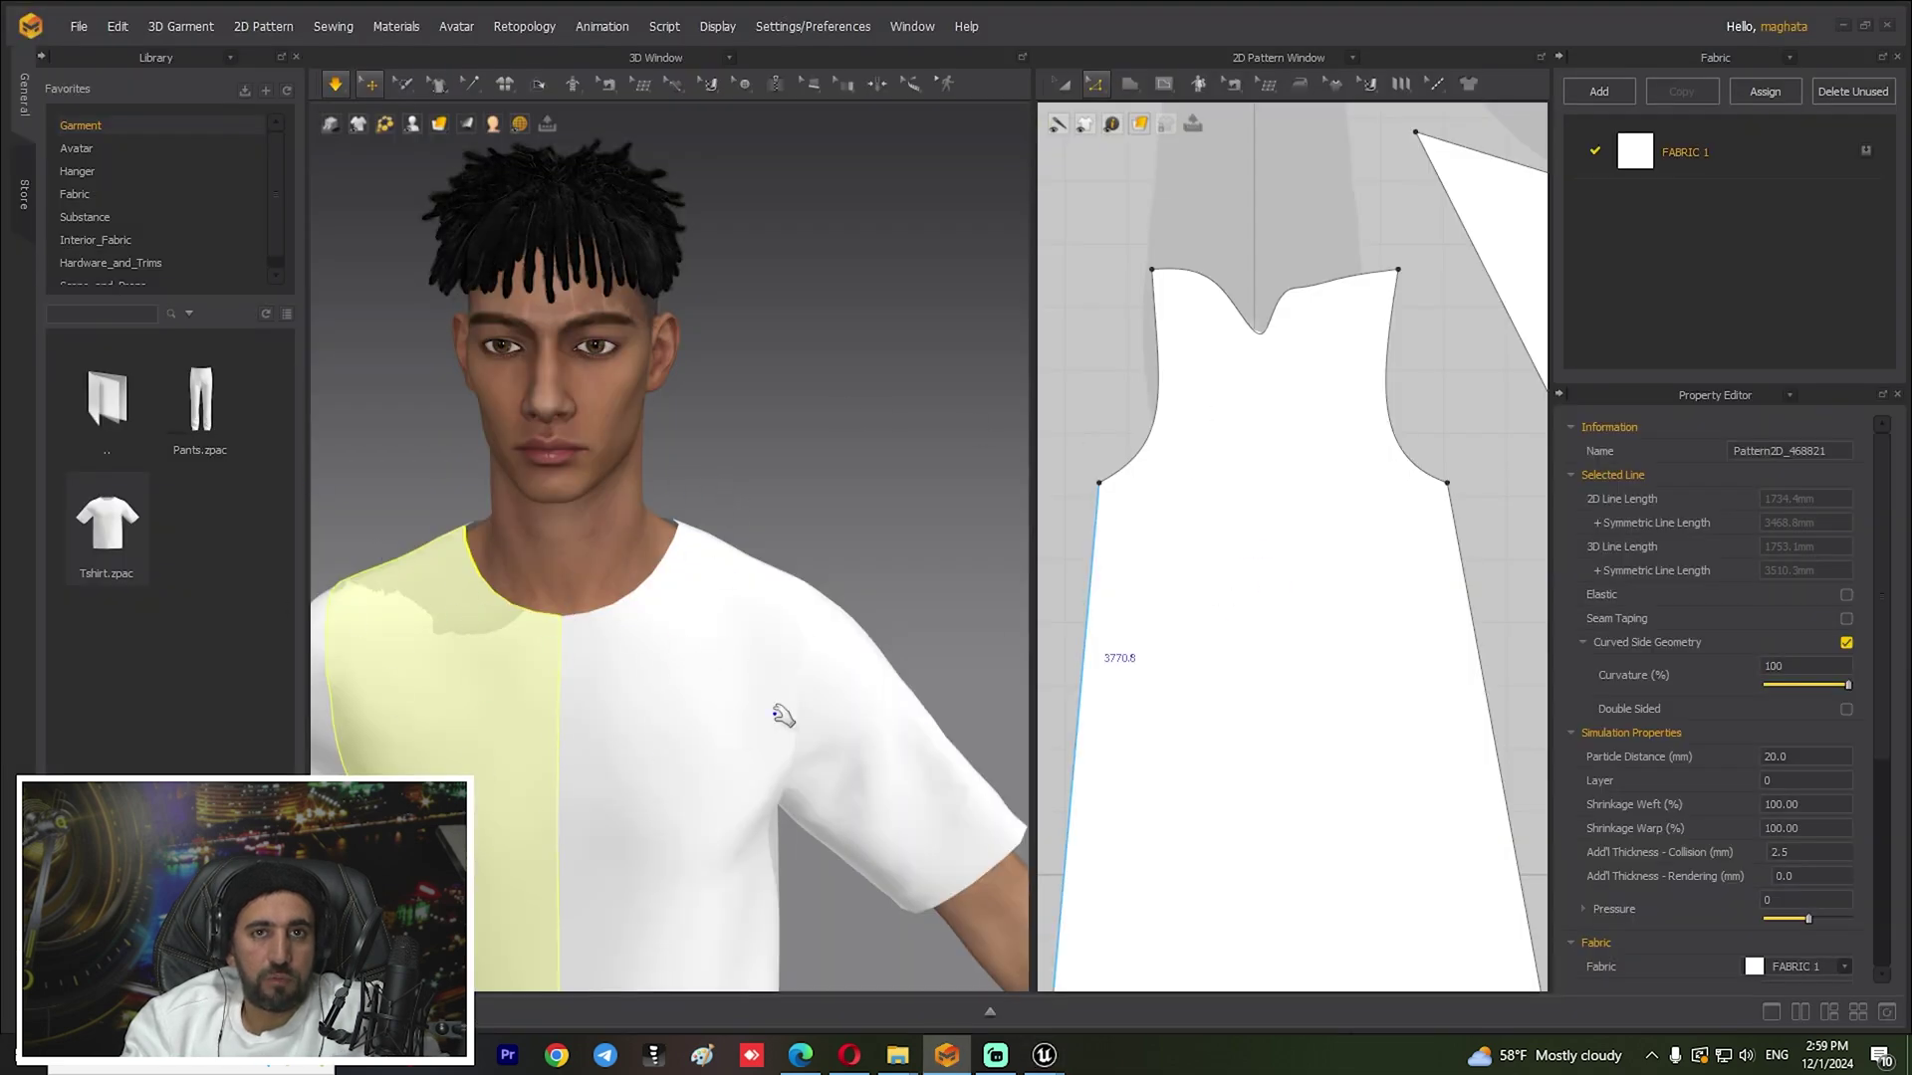
mouse_move(1045, 1057)
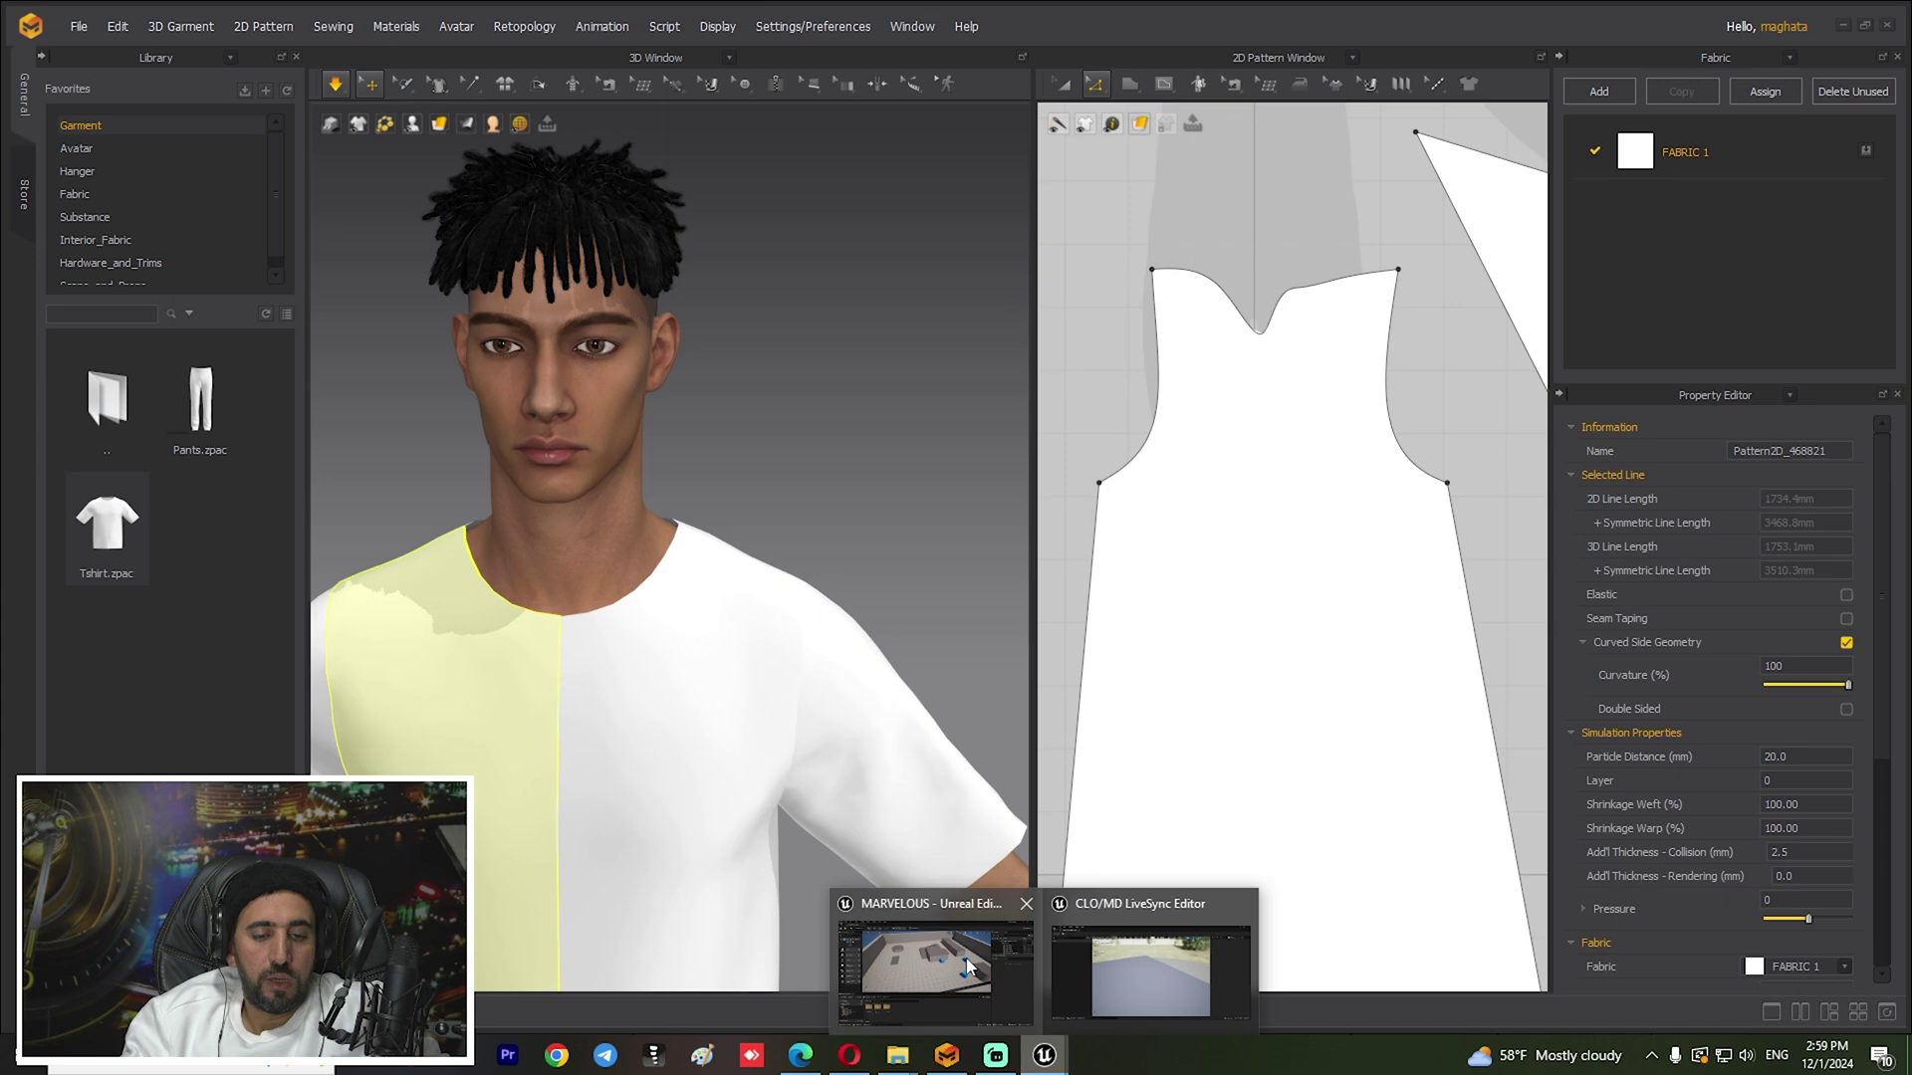
click(1137, 965)
right_drag(889, 471, 894, 520)
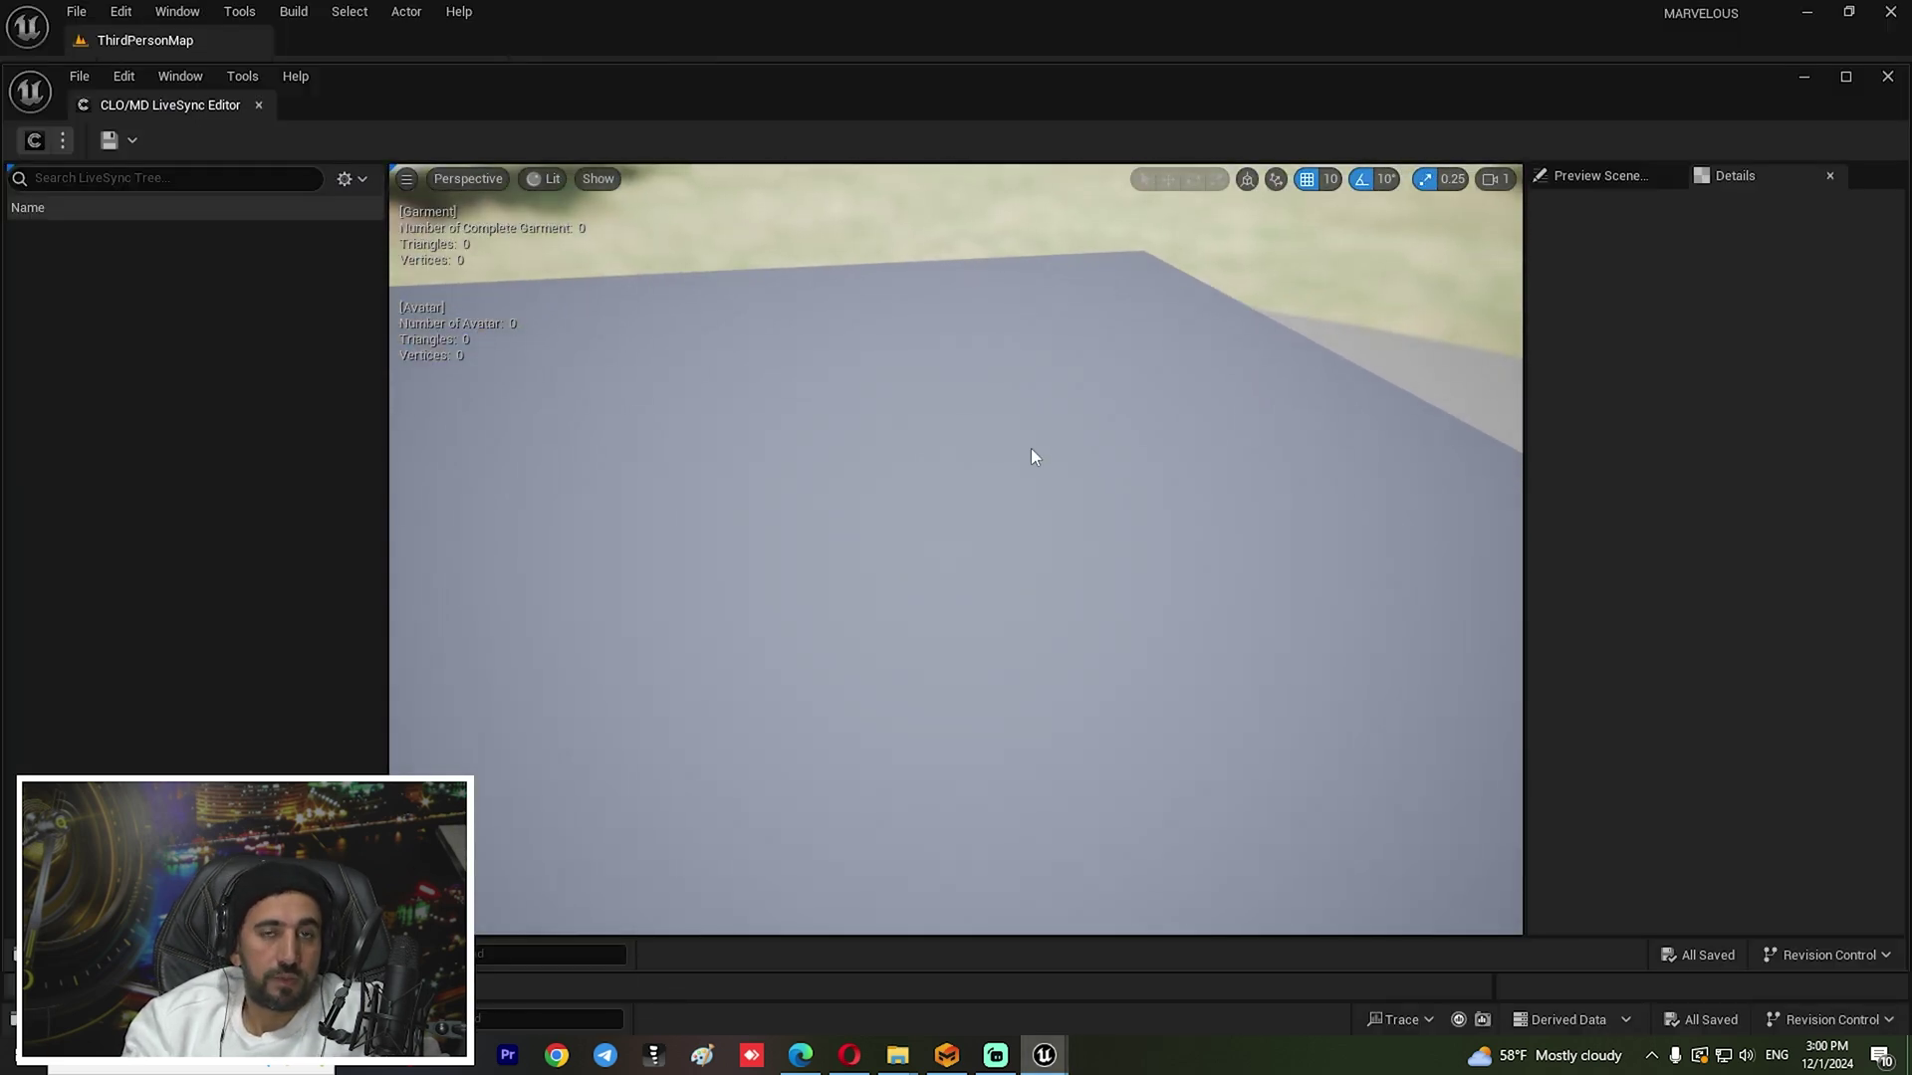
mouse_move(1032, 457)
right_down()
mouse_move(1036, 562)
mouse_move(1033, 476)
right_up()
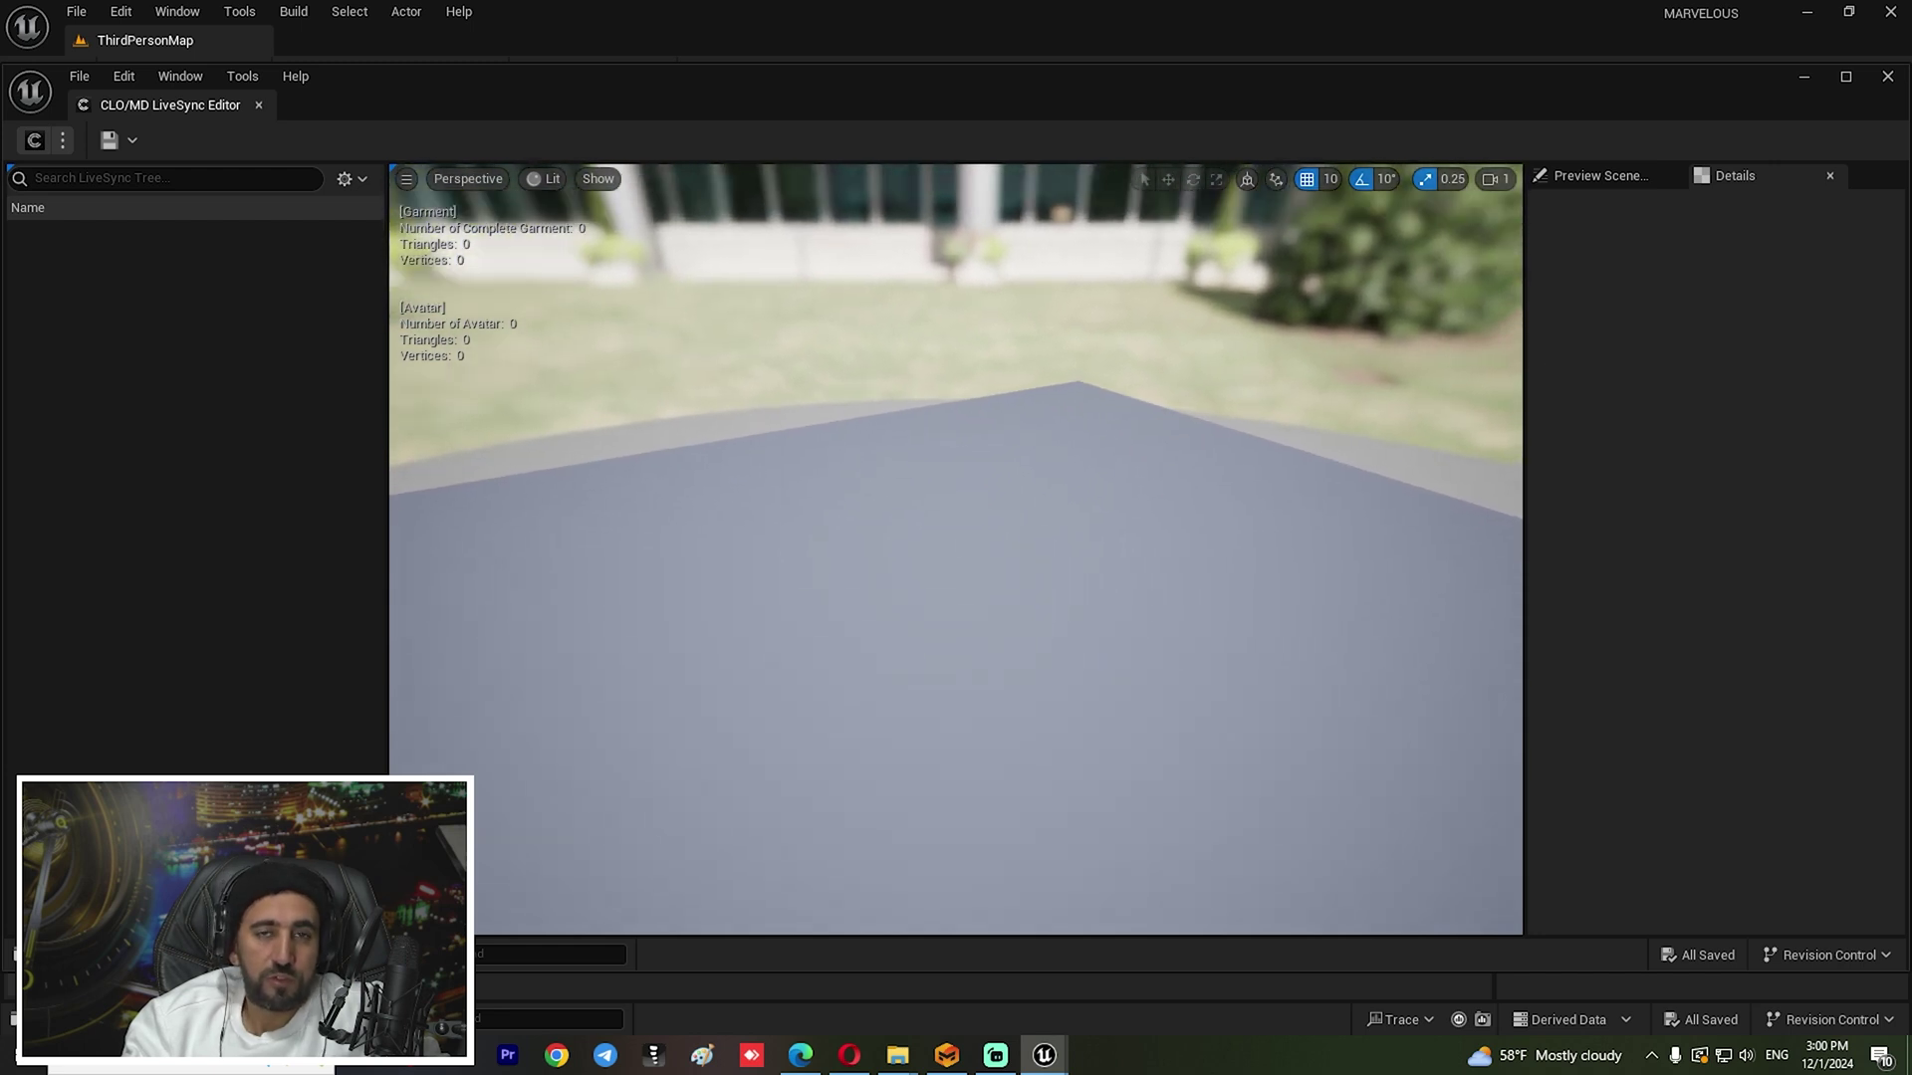